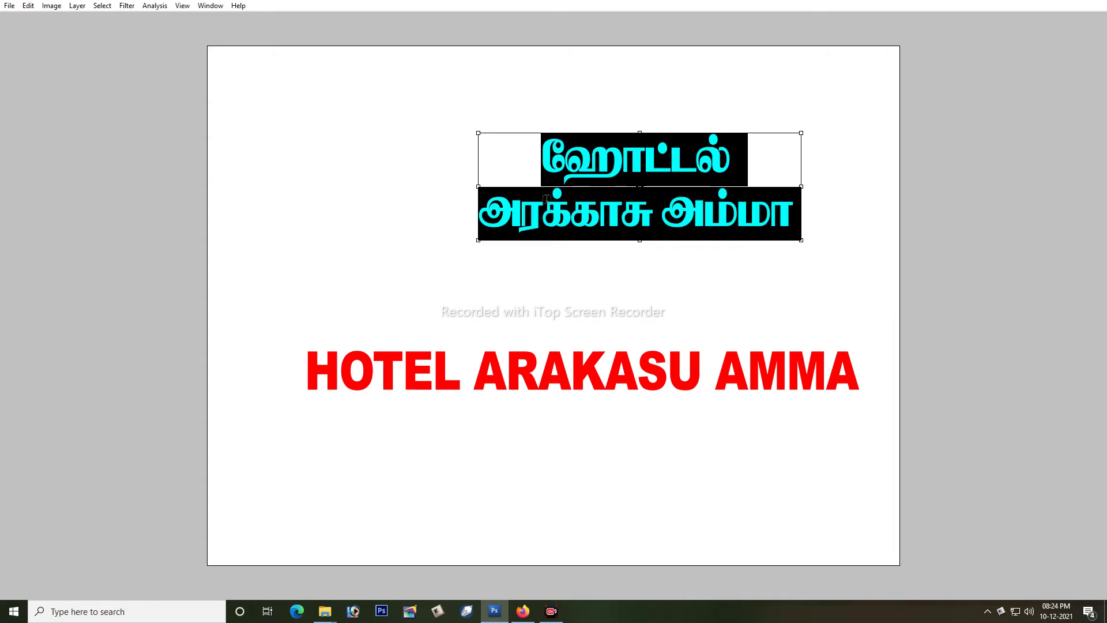
Left-align the two-line Tamil title and move it slightly up the canvas
left_click_drag(531, 280, 408, 264)
key("ctrl+Return")
left_click(670, 119)
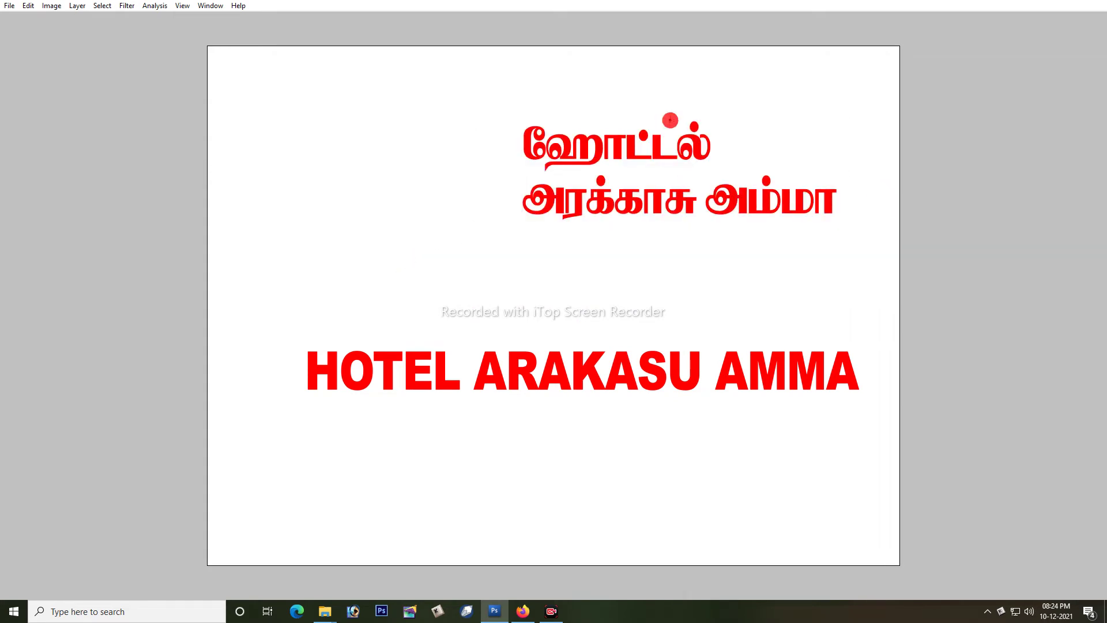
Reduce the font size of the first line of the Tamil title so it is smaller than the second line
double_click(659, 143)
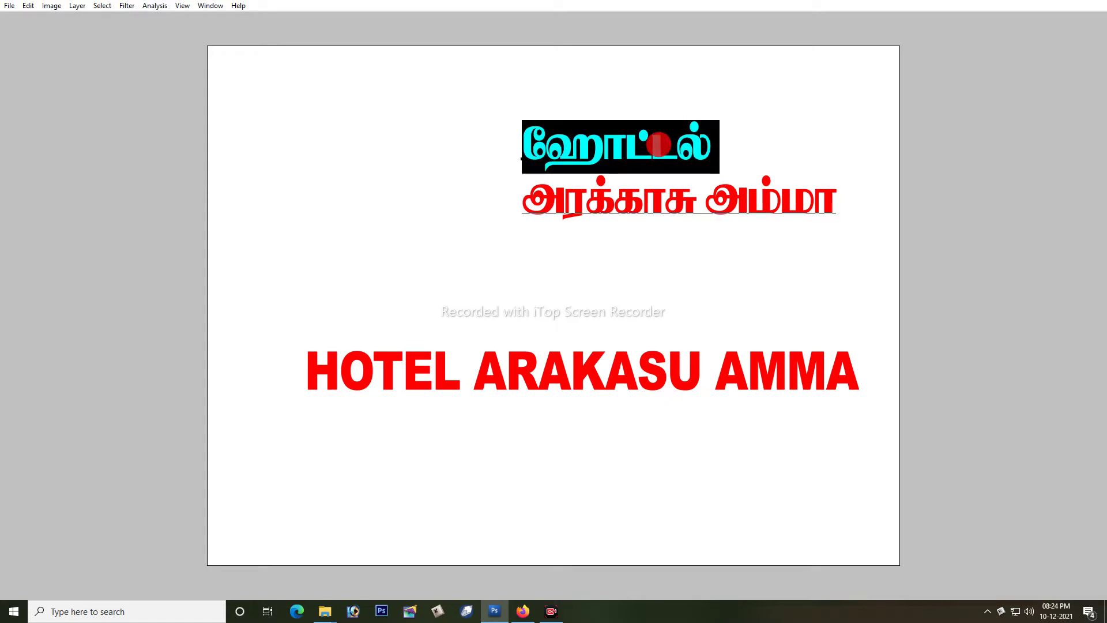
key("ctrl+shift+comma")
key("ctrl+shift+comma")
key("ctrl+shift+comma")
key("ctrl+shift+comma")
key("ctrl+shift+comma")
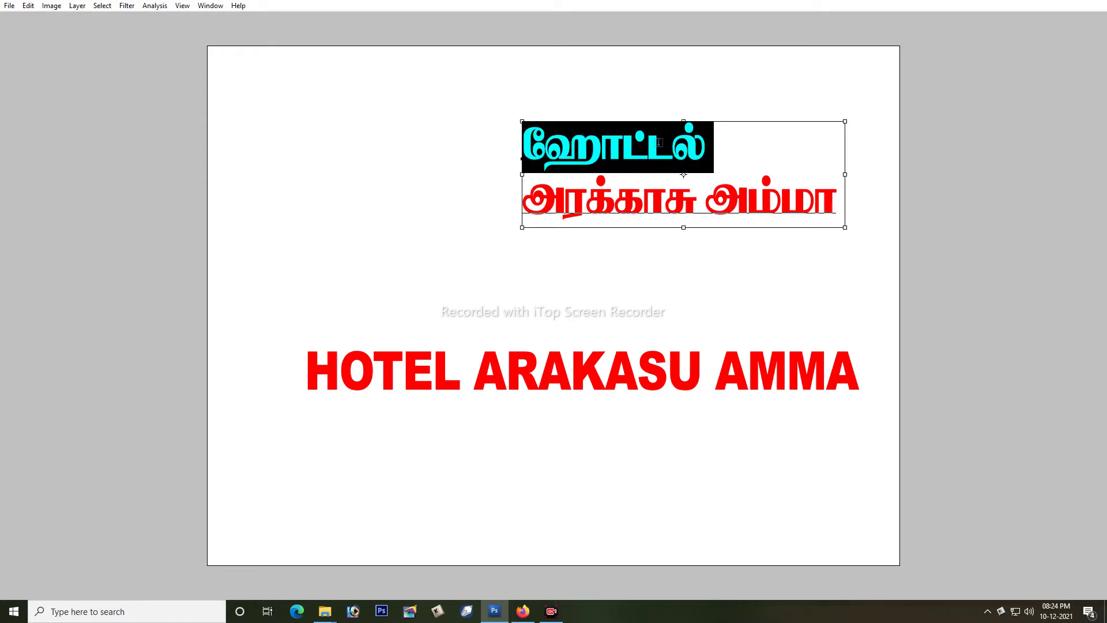
Tighten the leading of the Tamil title's second line to bring it closer to the first, and commit the text
triple_click(620, 186)
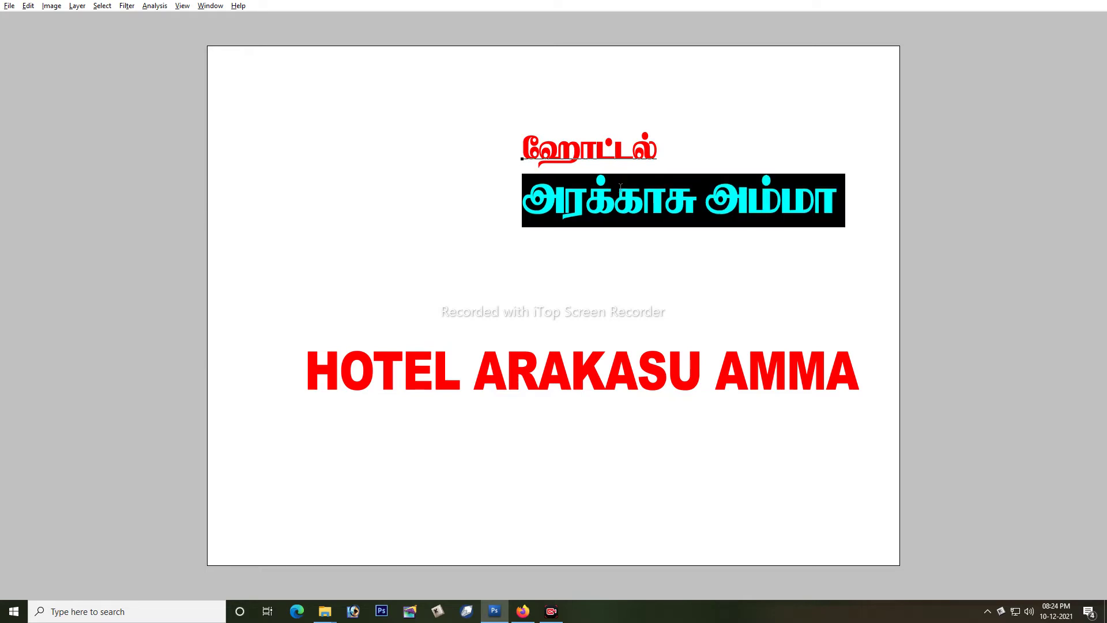
key("alt+Up")
key("alt+Up")
key("alt+Up")
key("alt+Up")
key("alt+Up")
key("alt+Up")
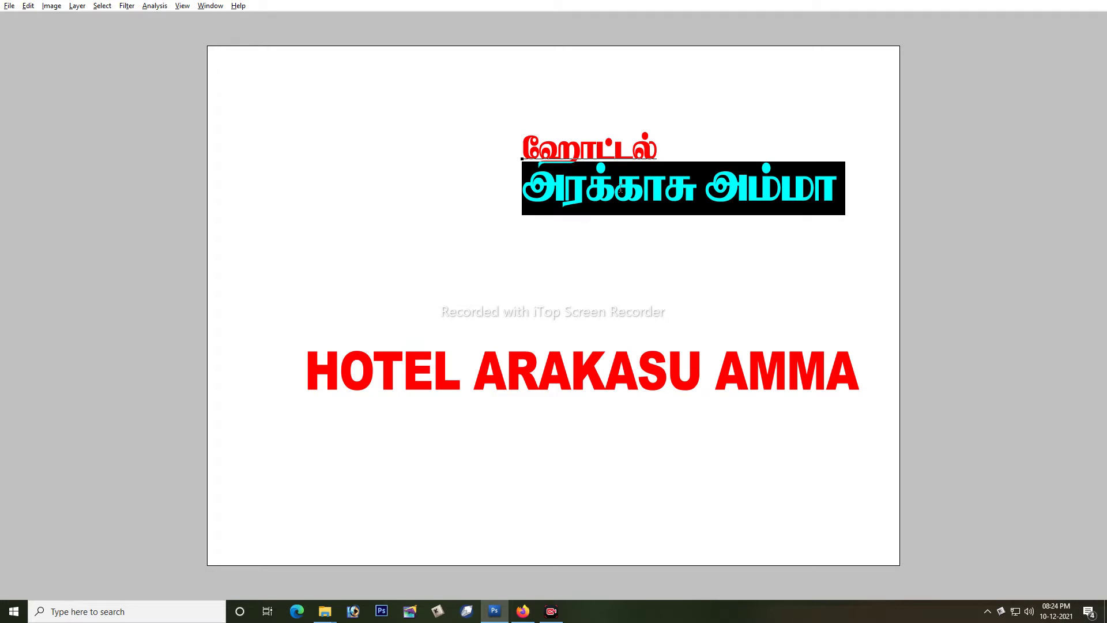
key("ctrl+Return")
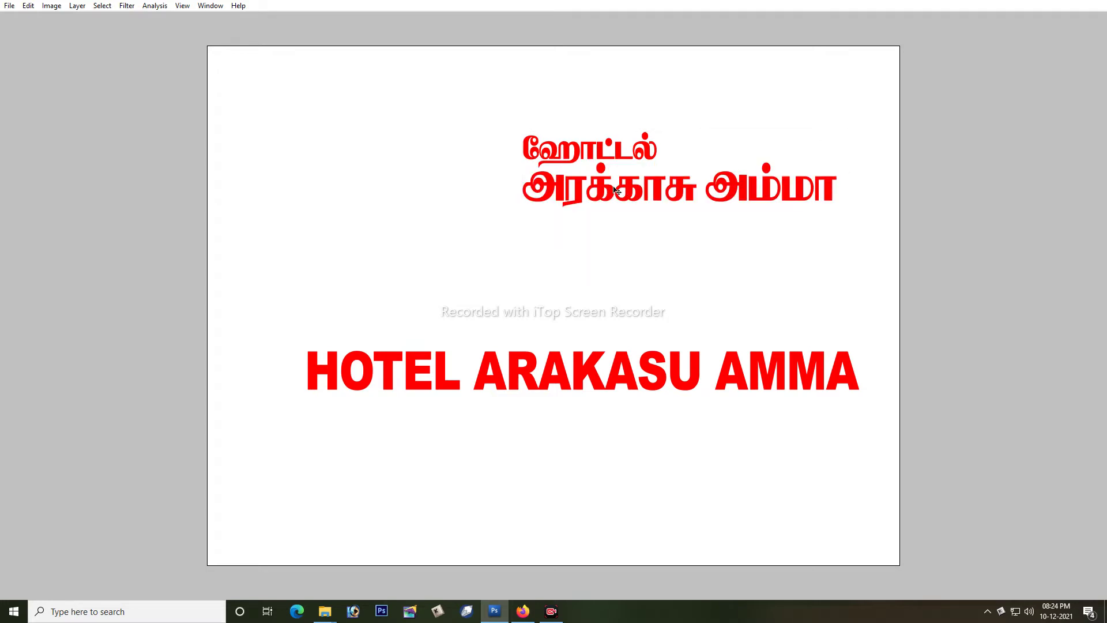
Nudge the Tamil title horizontally toward the right edge of the canvas
key("shift+Right")
key("shift+Right")
key("shift+Right")
key("shift+Right")
key("shift+Right")
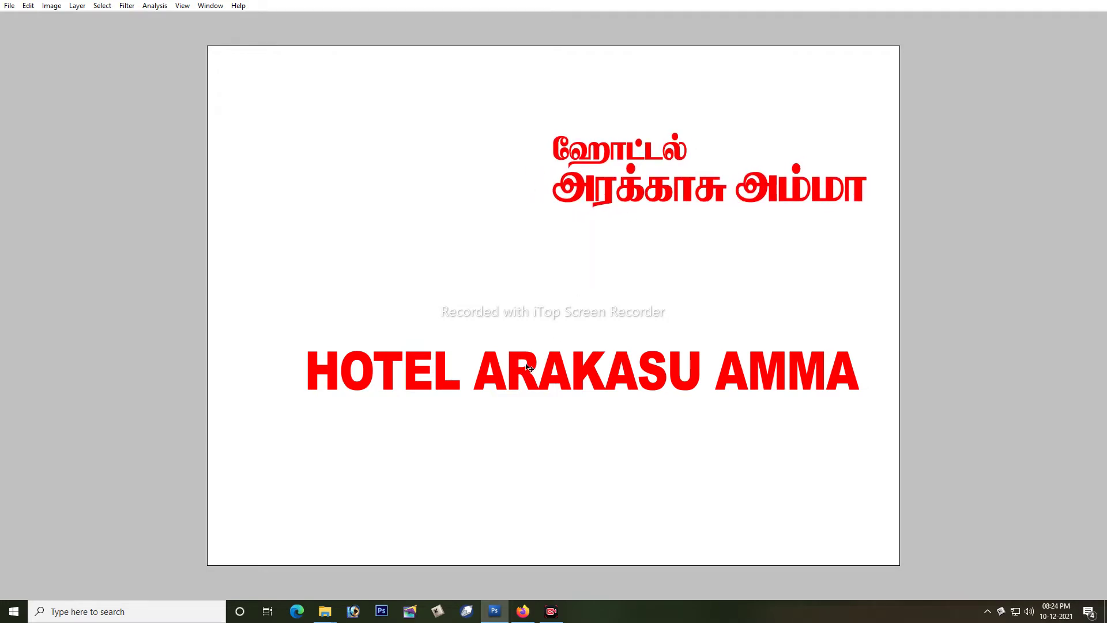
Break the English title into two lines after HOTEL and left-align it
left_click(482, 369)
key("BackSpace")
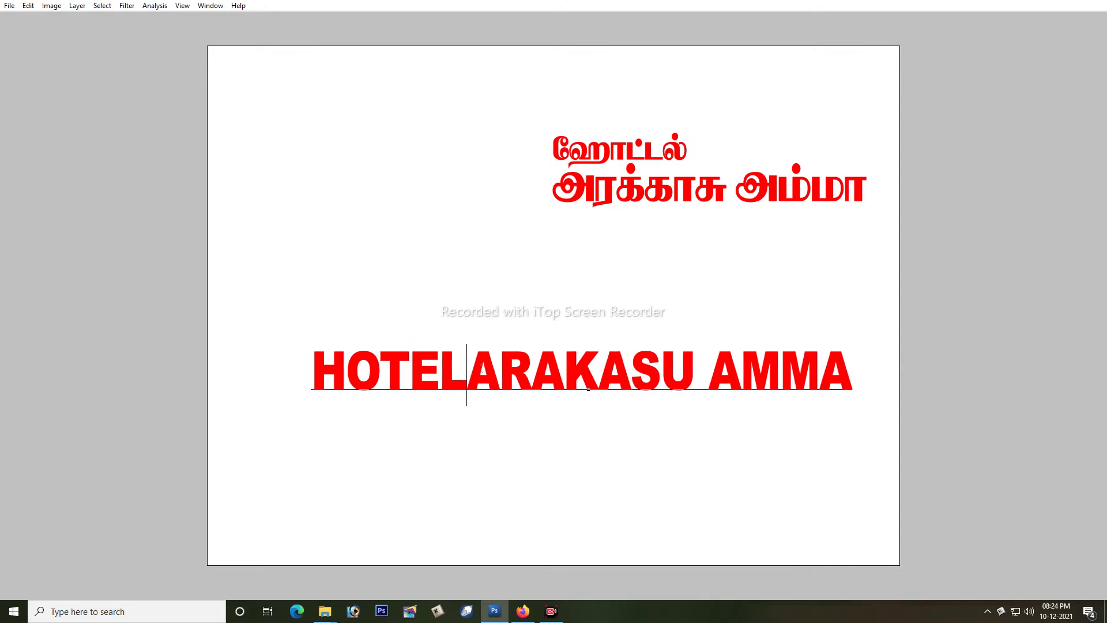
key("Return")
key("ctrl+a")
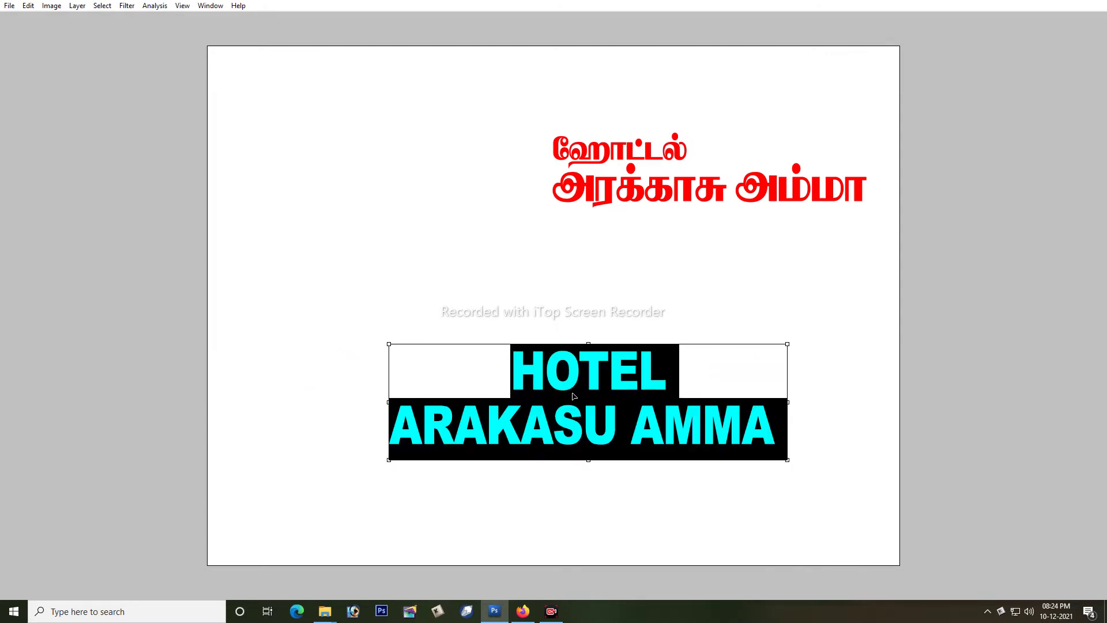
key("ctrl+shift+l")
Reduce the font size of the word HOTEL so it is smaller than ARAKASU AMMA
left_click(663, 365)
double_click(664, 365)
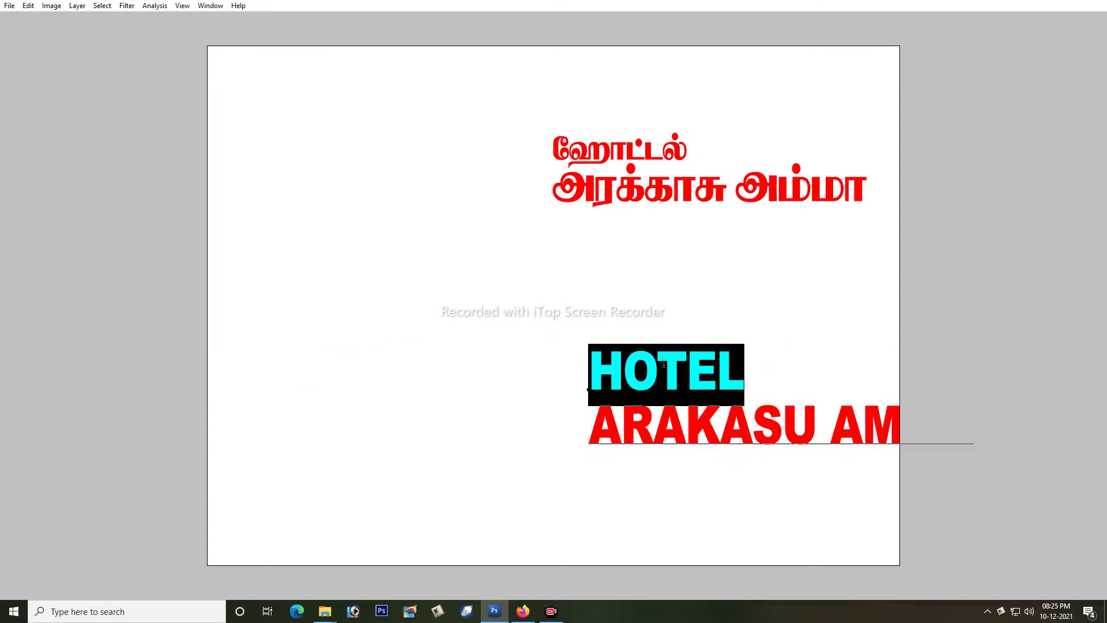
key("ctrl+shift+comma")
key("ctrl+shift+comma")
key("ctrl+shift+comma")
key("ctrl+shift+comma")
key("ctrl+shift+comma")
key("ctrl+shift+comma")
key("ctrl+shift+comma")
key("ctrl+shift+comma")
key("ctrl+shift+comma")
key("ctrl+shift+comma")
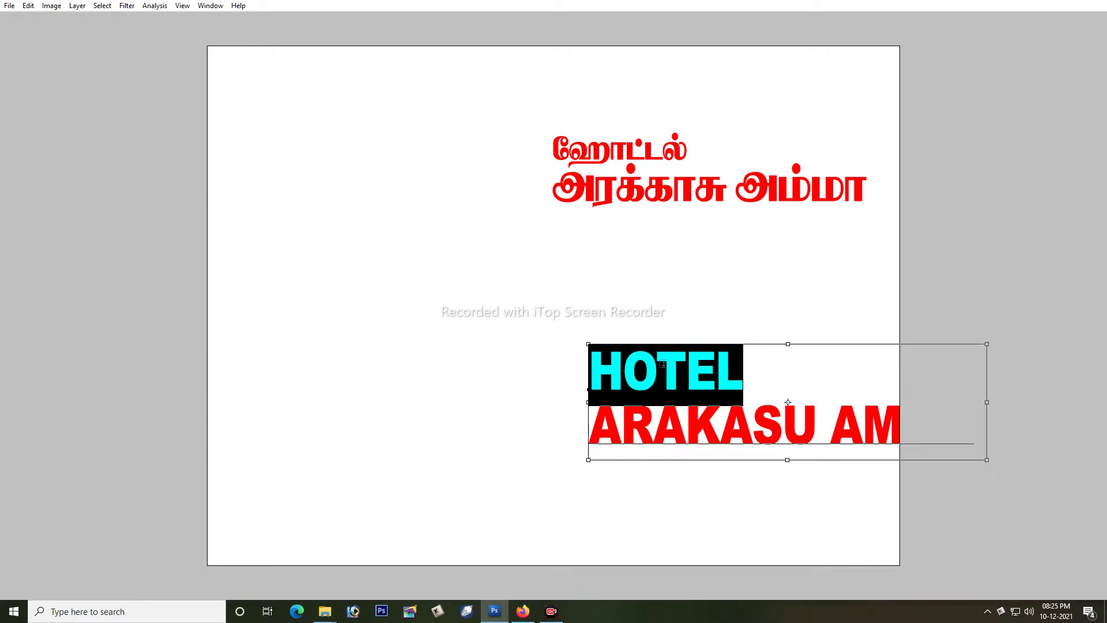
key("ctrl+shift+comma")
key("ctrl+shift+comma")
key("ctrl+shift+comma")
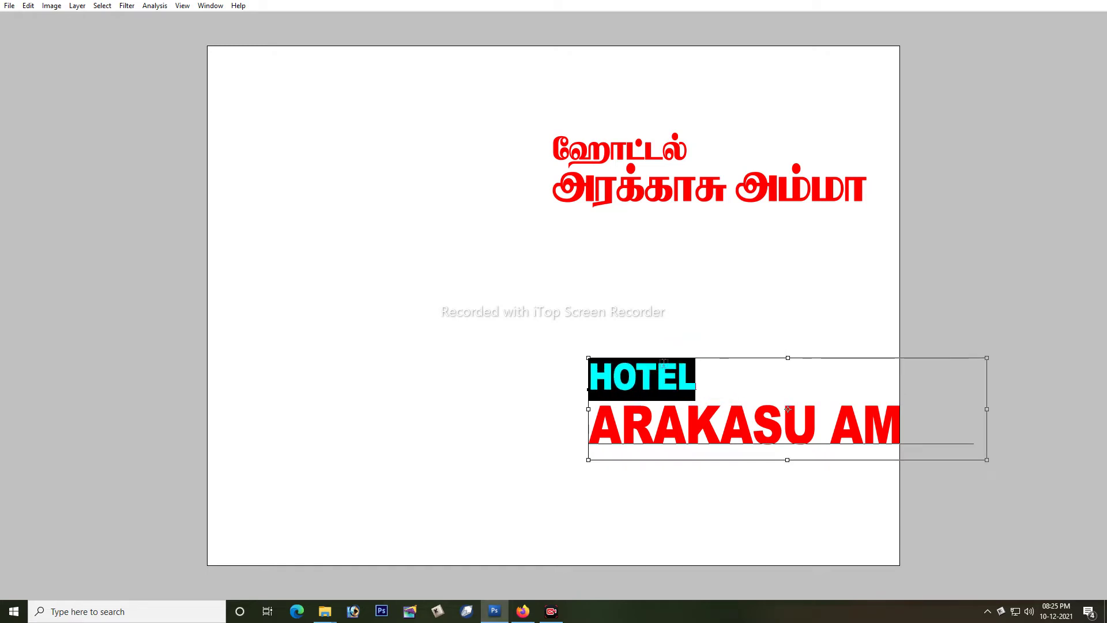
Move the English title directly below the Tamil title, aligned at its left edge, and tighten the leading of ARAKASU AMMA
left_click(724, 381)
left_click_drag(634, 520, 597, 381)
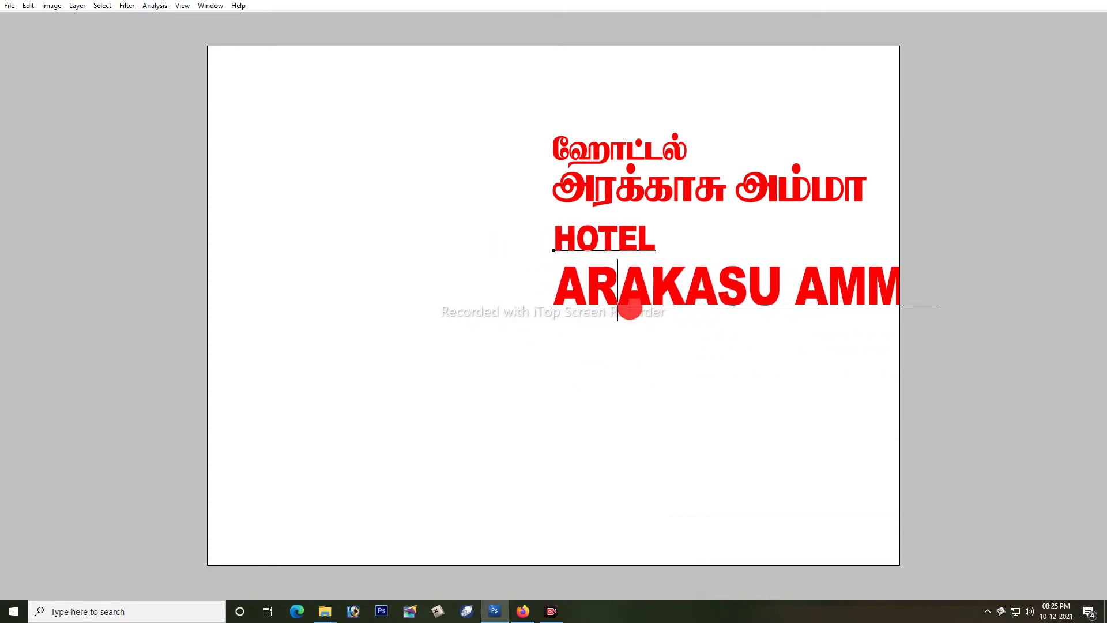
key("ctrl+a")
key("alt+Up")
key("alt+Up")
key("alt+Up")
key("alt+Up")
key("alt+Up")
key("alt+Up")
key("alt+Up")
key("alt+Up")
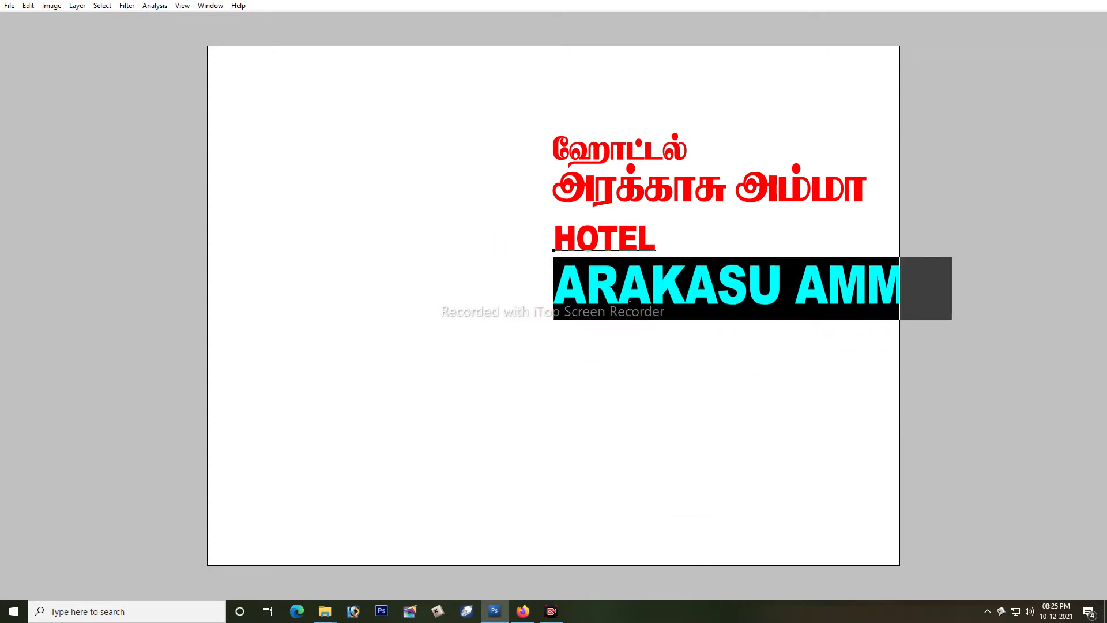
key("ctrl+Return")
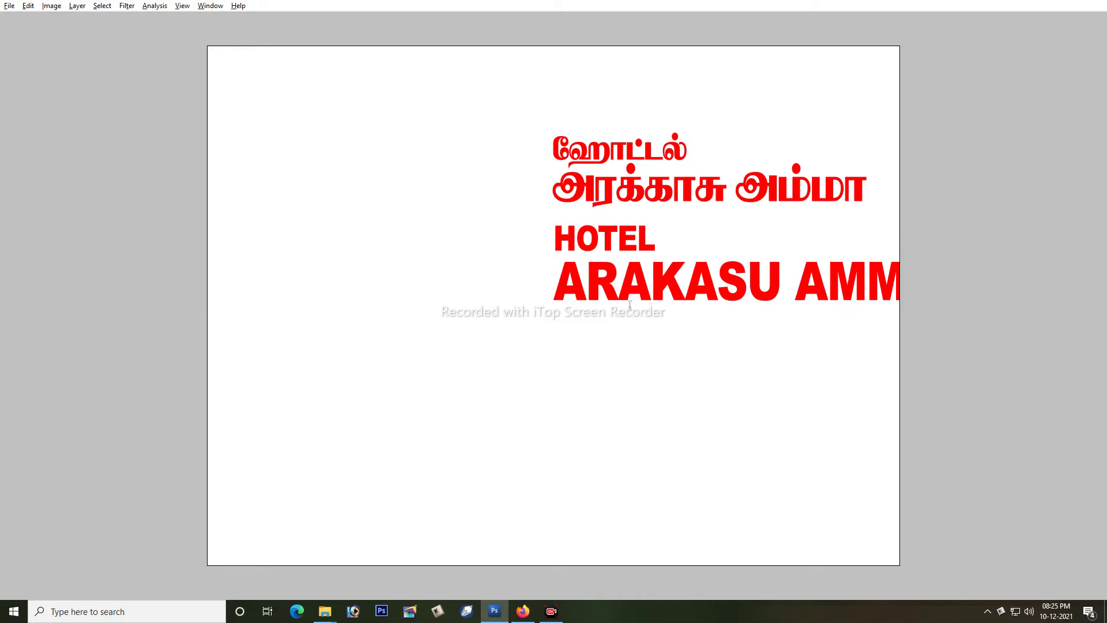
Shift both titles up and left to fit ARAKASU AMMA on the canvas, and save the design as 4x3 arakasu dharga shop in Photoshop format
left_click_drag(611, 293, 542, 265)
key("ctrl+s")
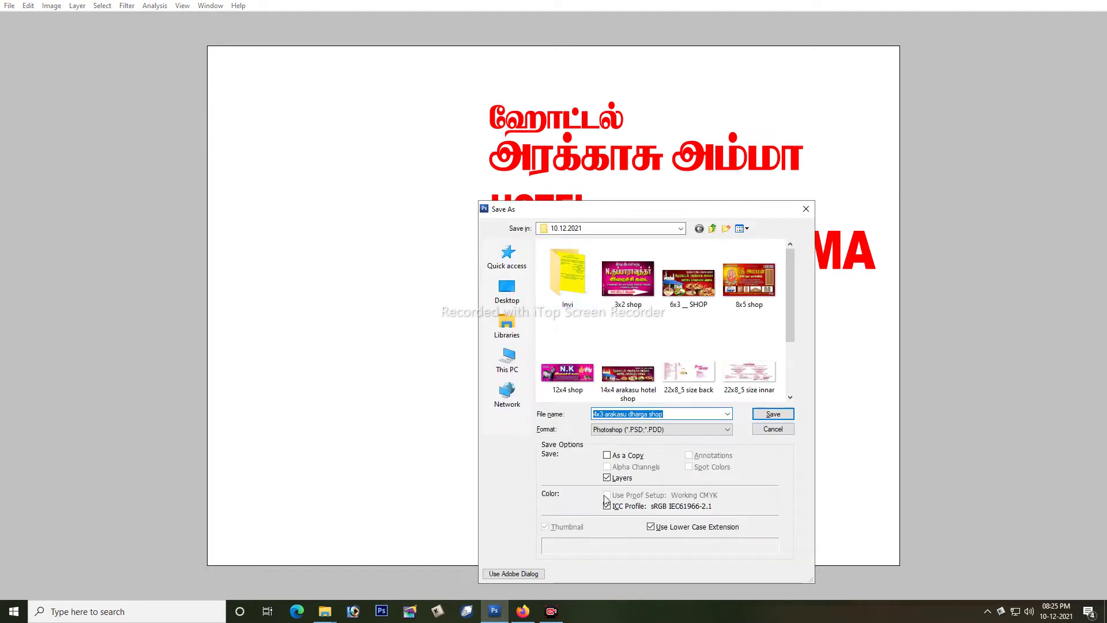
key("Return")
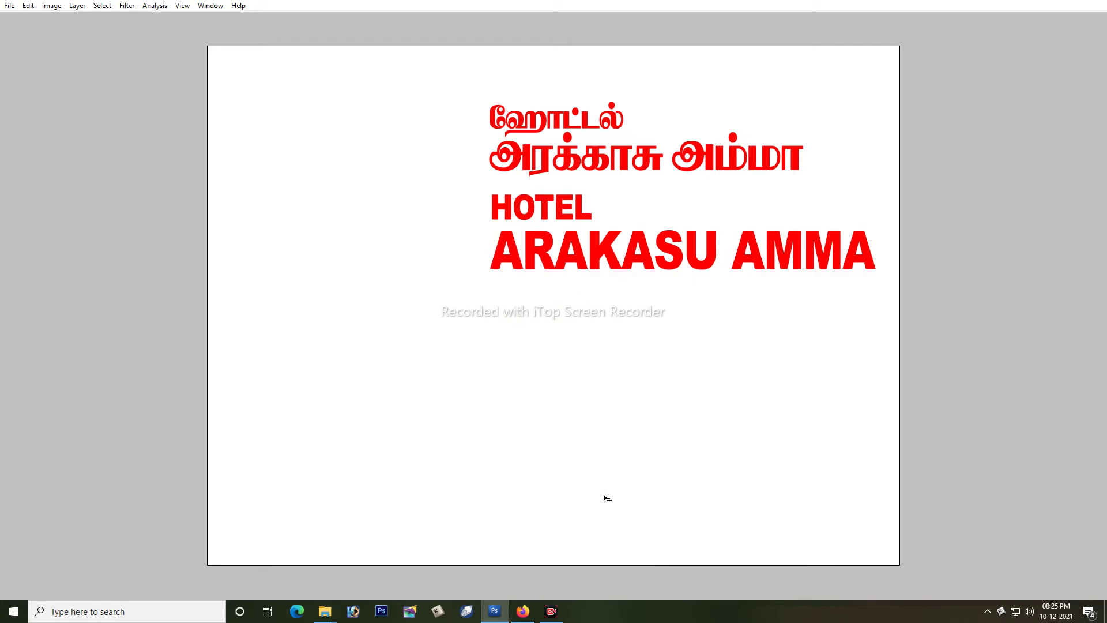
Copy the dargah building image from the wide hotel banner into the 4x3 arakasu dharga shop document
key("alt+Tab")
key("alt+Tab")
key("ctrl+Tab")
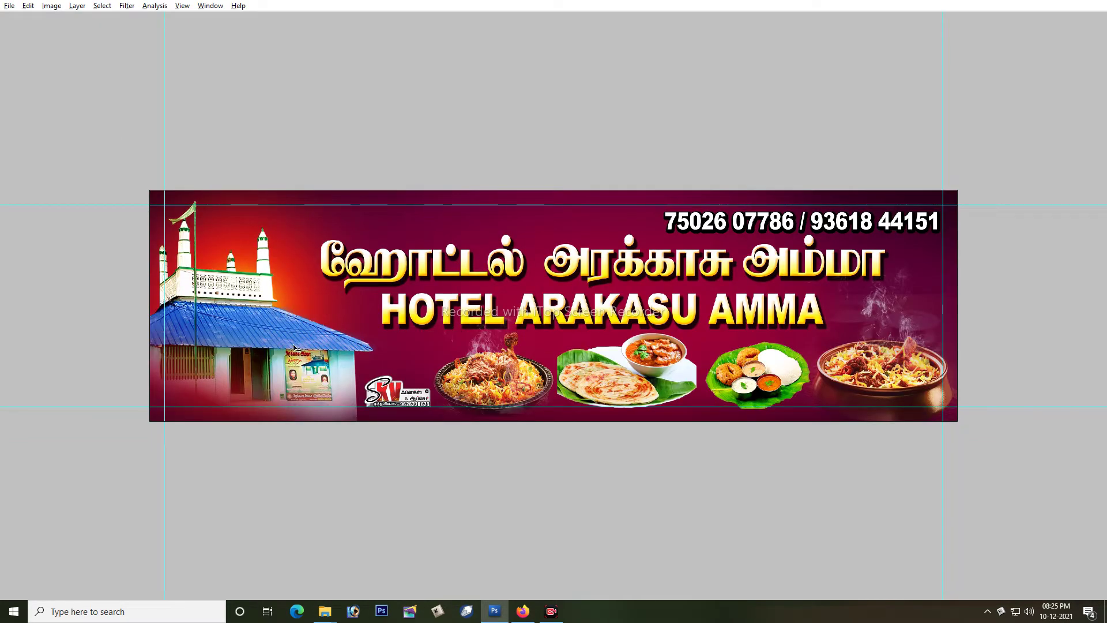
key("f")
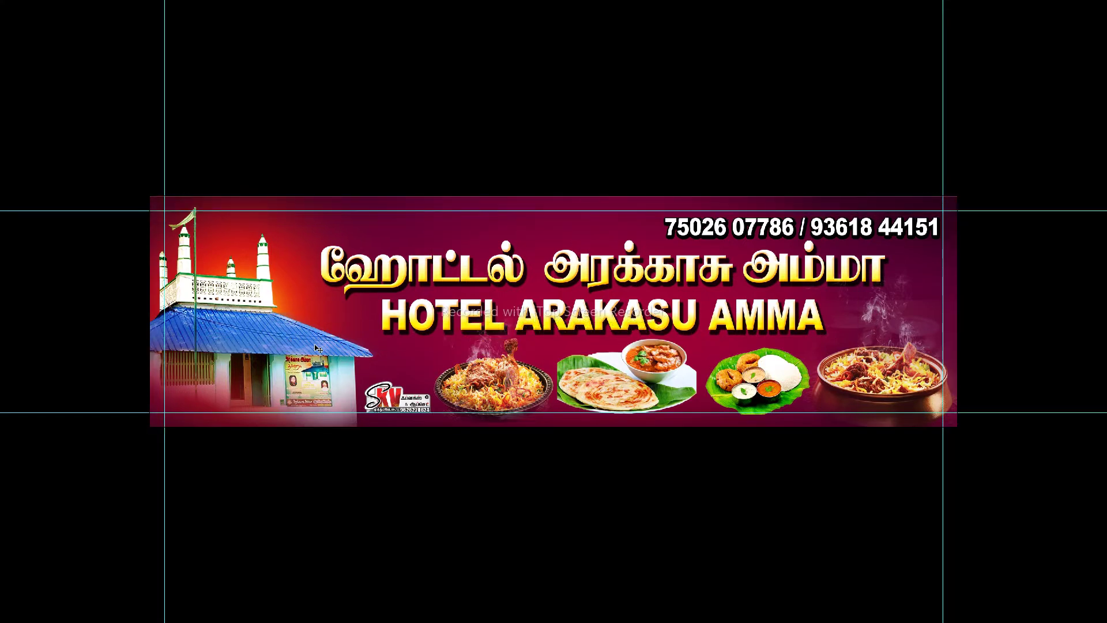
key("f")
key("ctrl+Tab")
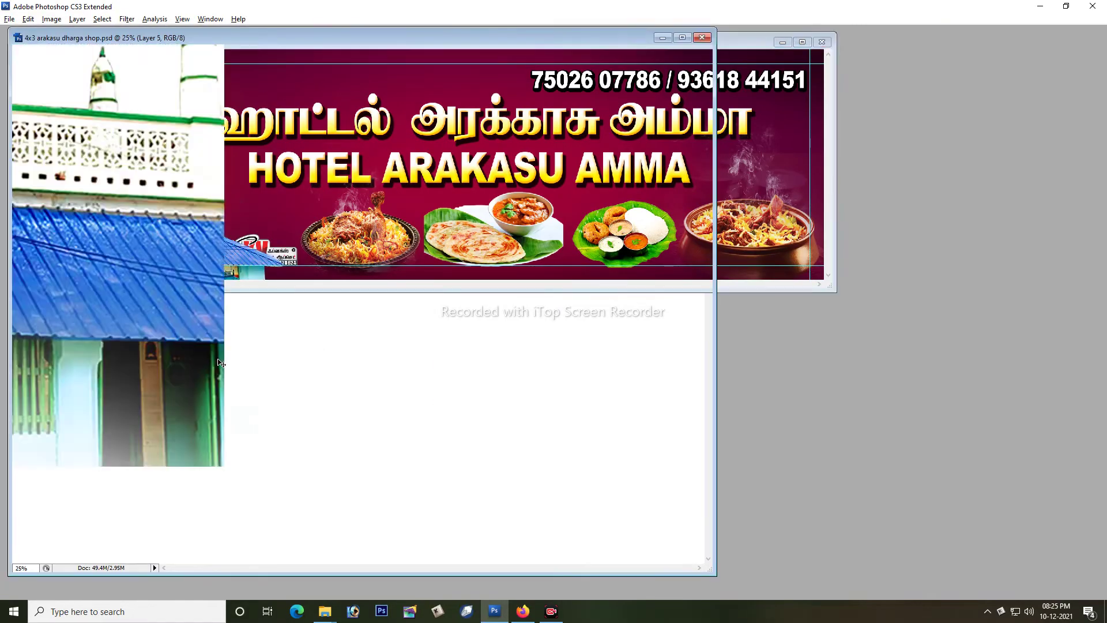
key("f")
key("f")
key("ctrl+minus")
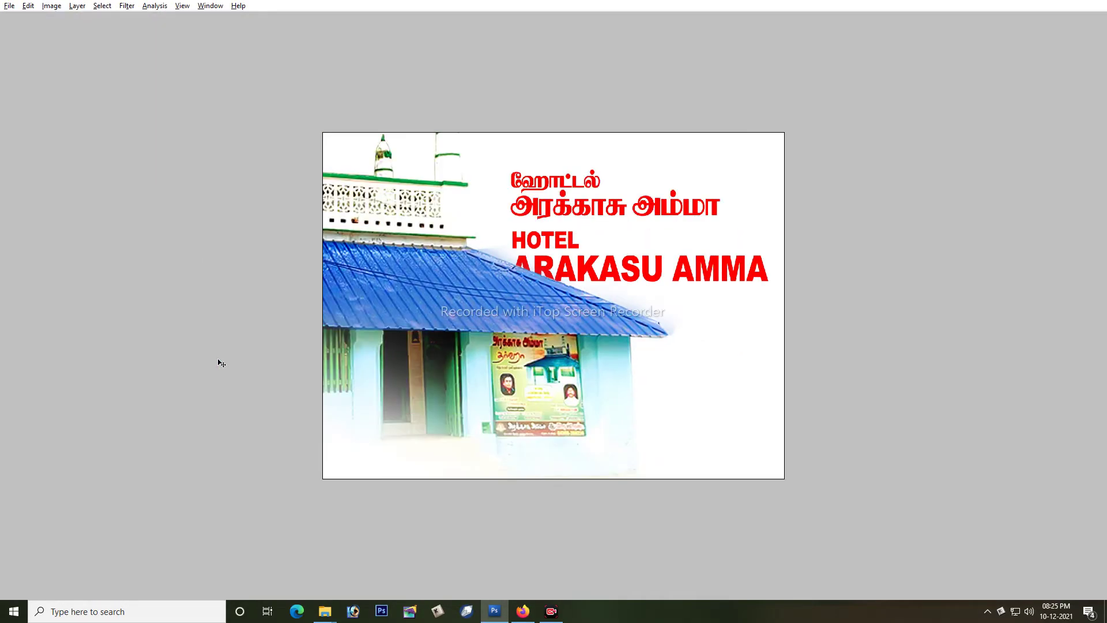
Scale the dargah building image down to about half size and place it along the canvas's left side, beside the titles
key("ctrl+t")
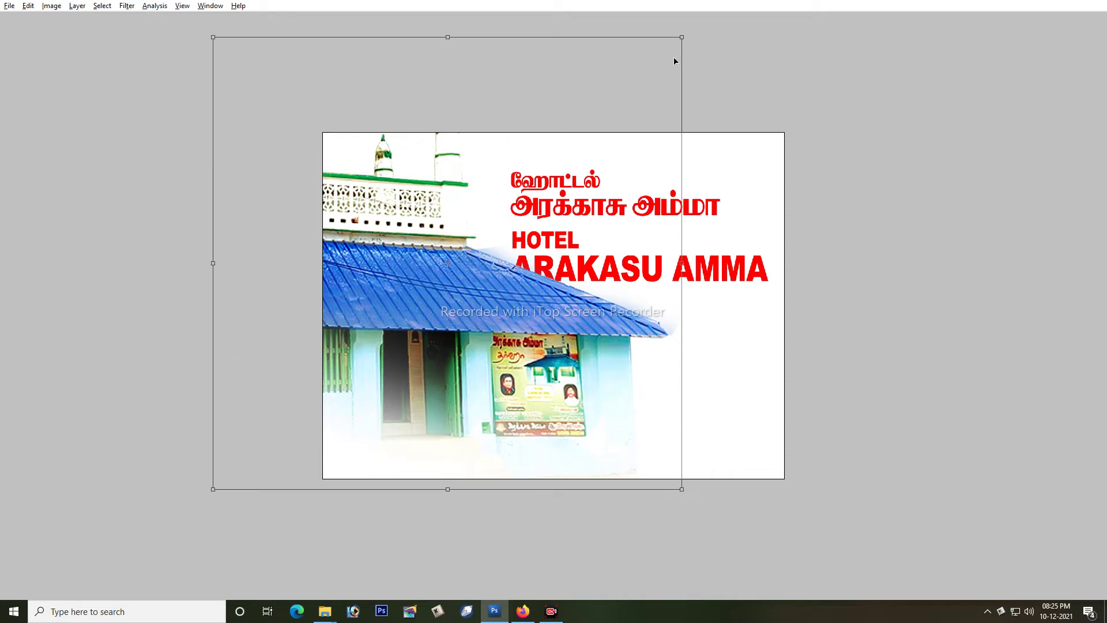
left_click_drag(684, 40, 571, 211)
left_click_drag(451, 330, 429, 341)
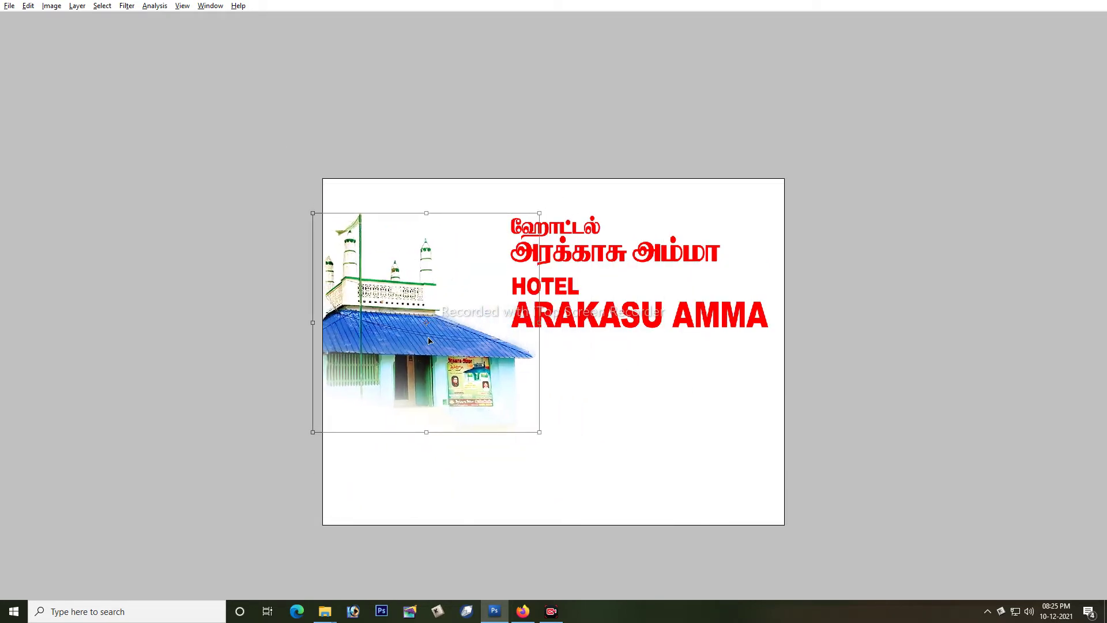
left_click_drag(539, 213, 549, 203)
mouse_move(451, 278)
left_mouse_down()
mouse_move(463, 276)
mouse_move(451, 289)
left_mouse_up()
key("Return")
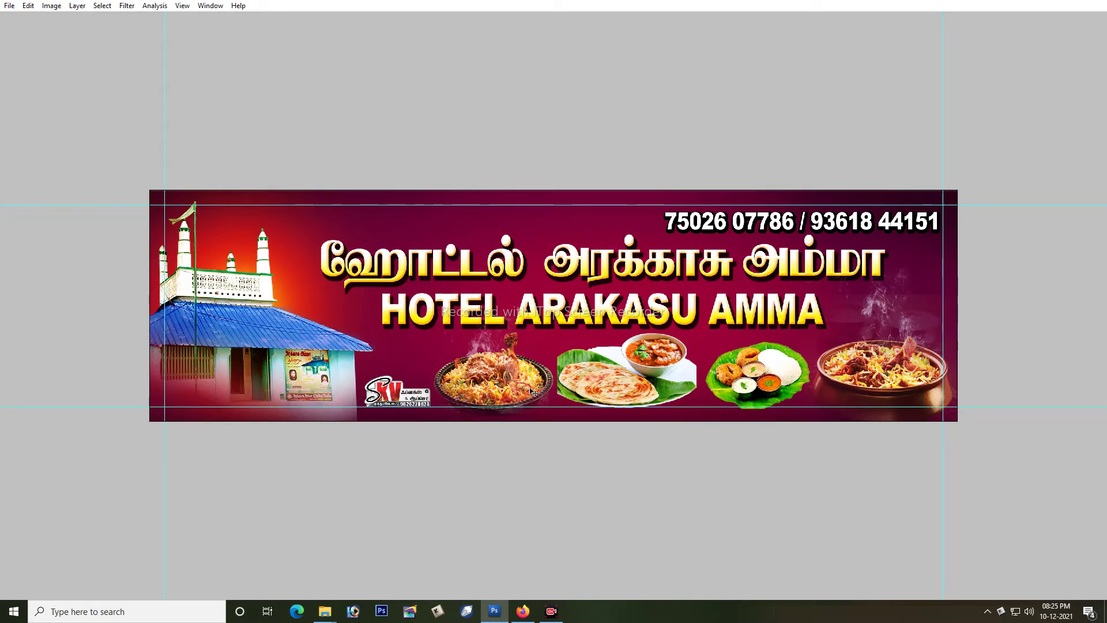
Copy the linked layers of the chicken biryani dish from the wide banner into the lower-right corner of the 4x3 design
right_click(513, 383)
left_click(536, 400)
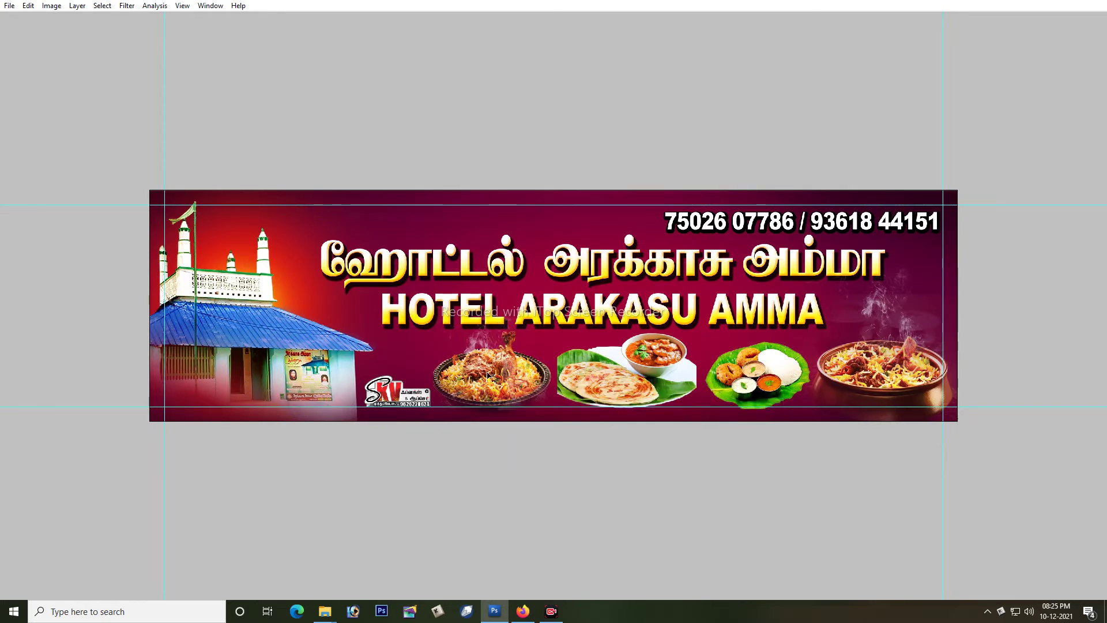
left_click_drag(516, 387, 489, 377)
key("F7")
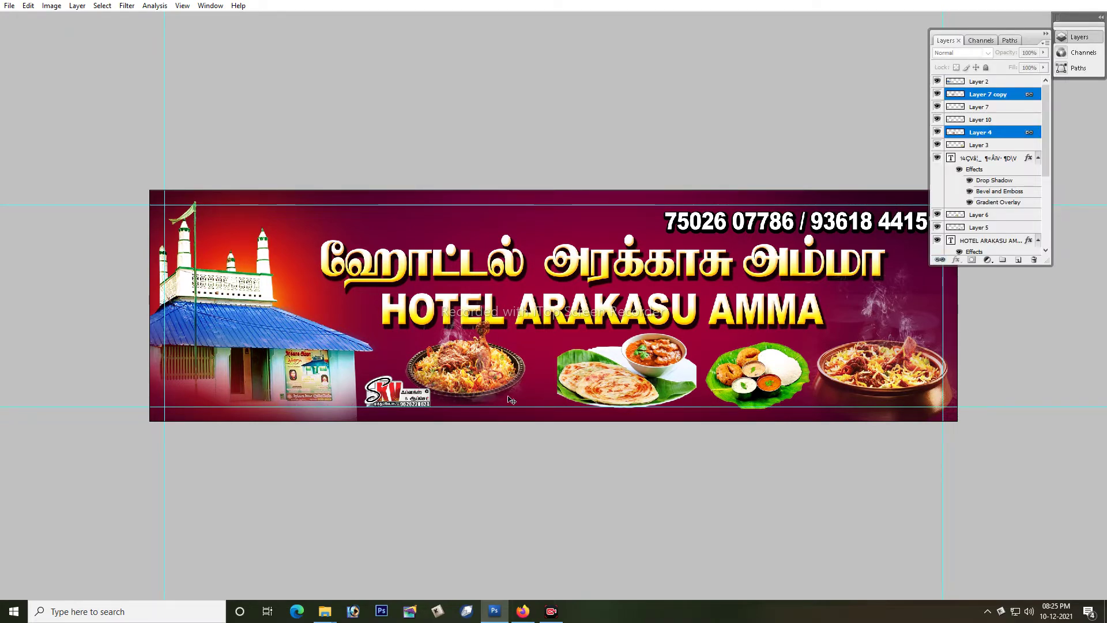
key("f")
key("f")
left_click_drag(304, 223, 451, 404)
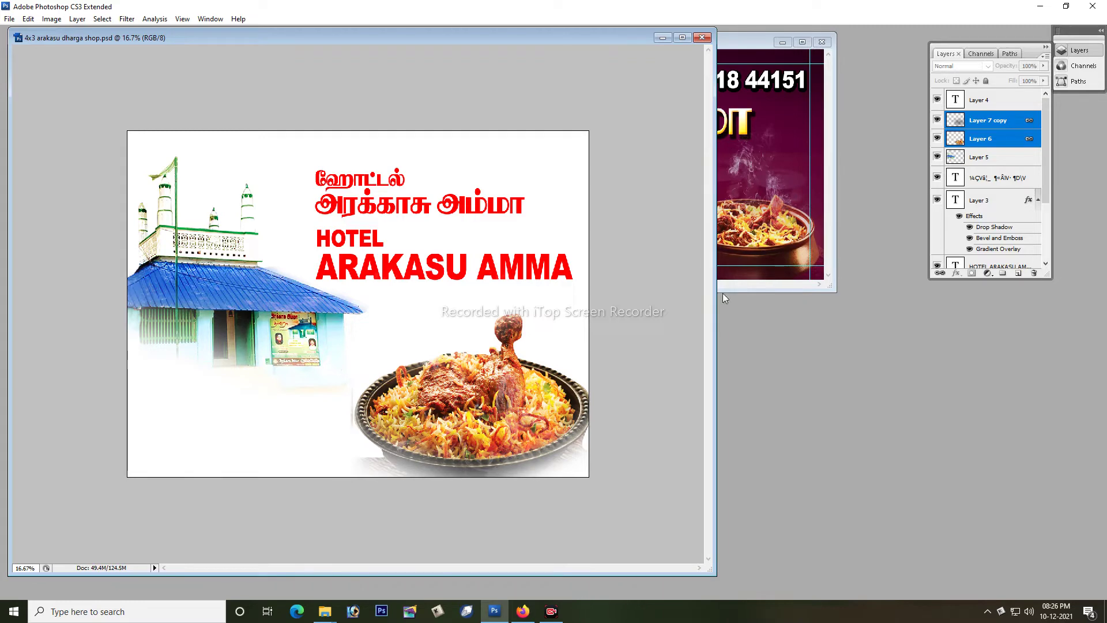
Copy the parotta and curry image from the banner into the 4x3 design, scaling it to fit the lower-left corner below the building
left_click(758, 233)
left_click_drag(525, 255, 238, 433)
key("ctrl+t")
left_click_drag(403, 341, 366, 361)
left_click_drag(320, 414, 287, 423)
key("Return")
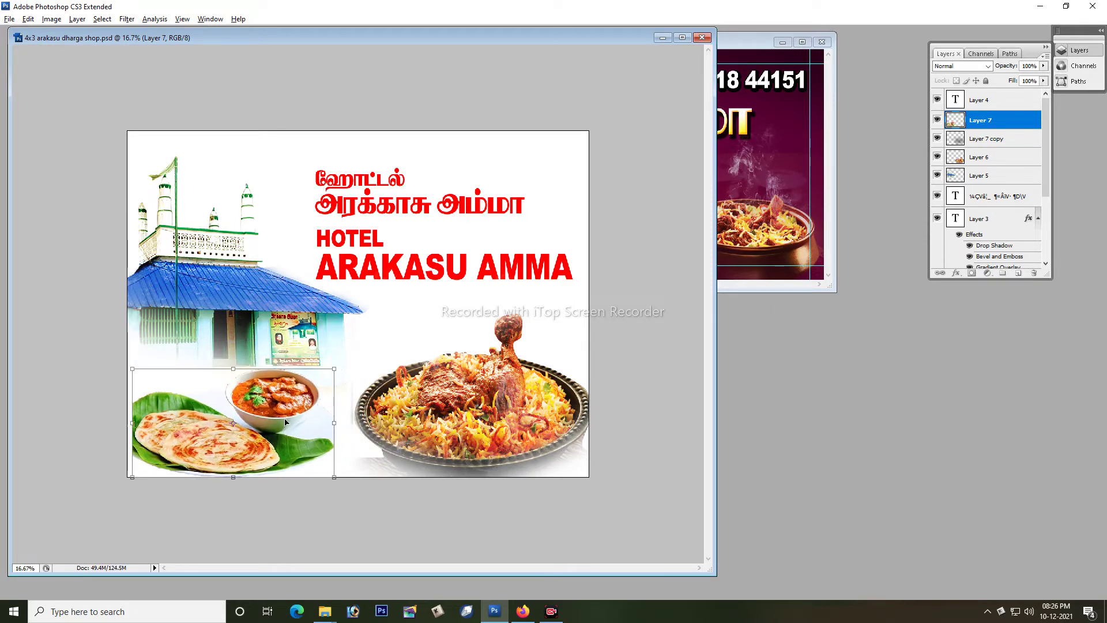
Shift the parotta image slightly left, then move the biryani dish up and right and enlarge it slightly
key("f")
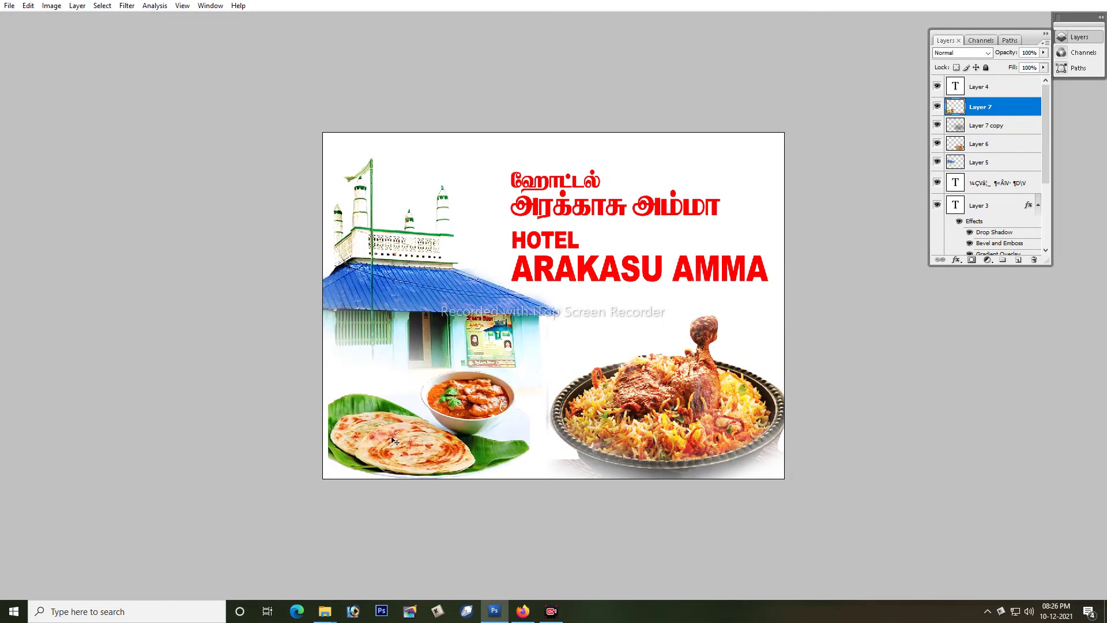
left_click_drag(393, 440, 387, 440)
left_click_drag(678, 413, 688, 401)
key("ctrl+t")
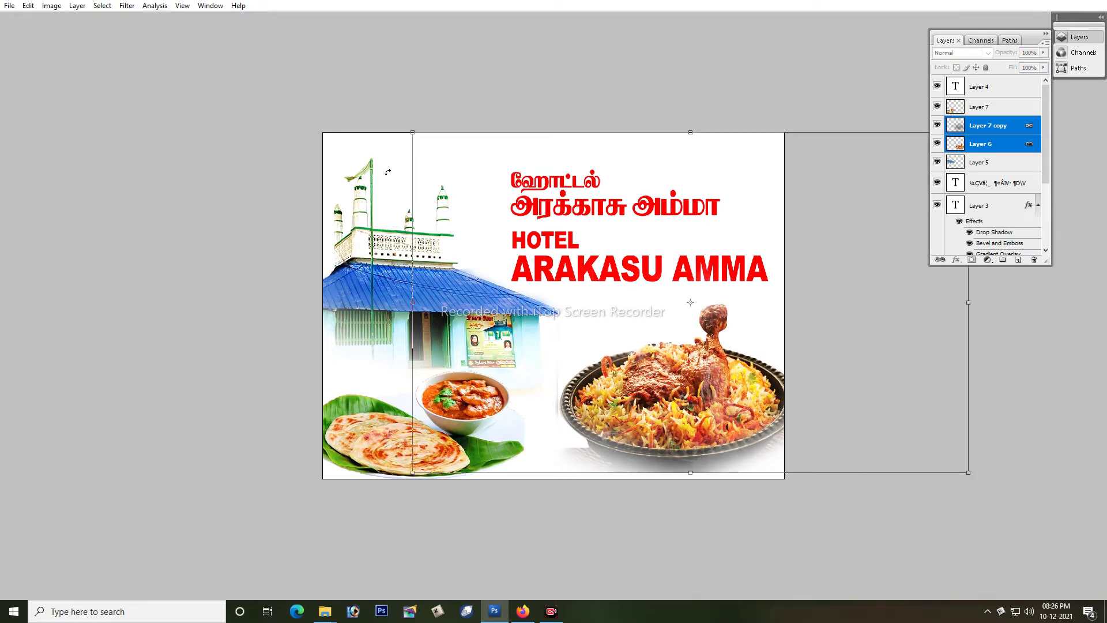
left_click_drag(411, 130, 397, 123)
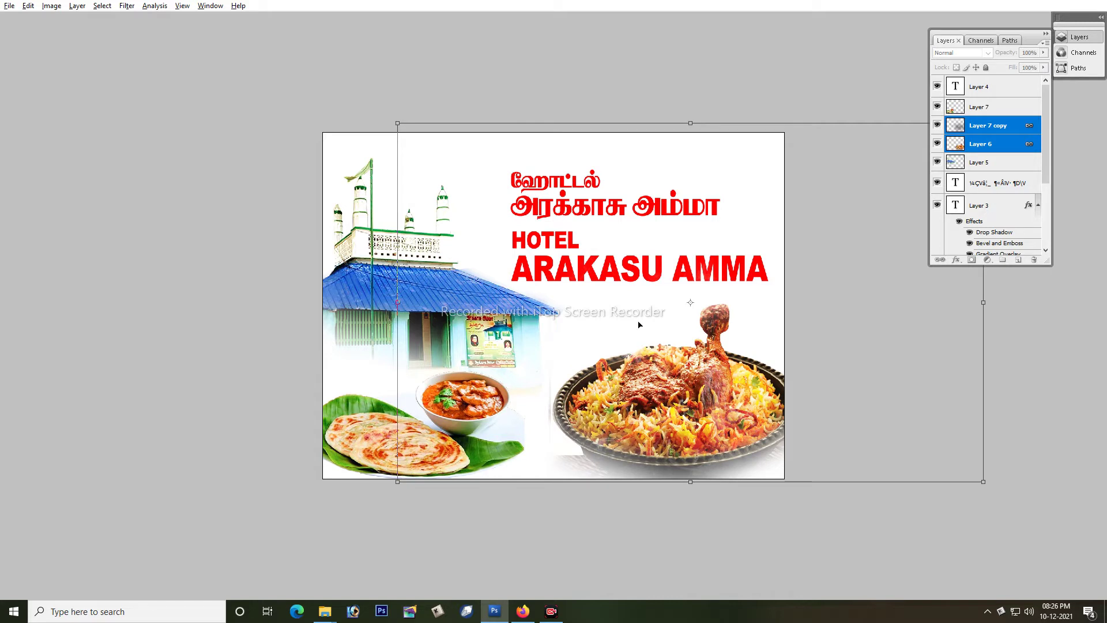
Shrink the parotta and curry image and position it in the canvas's lower-left corner
left_click(380, 450)
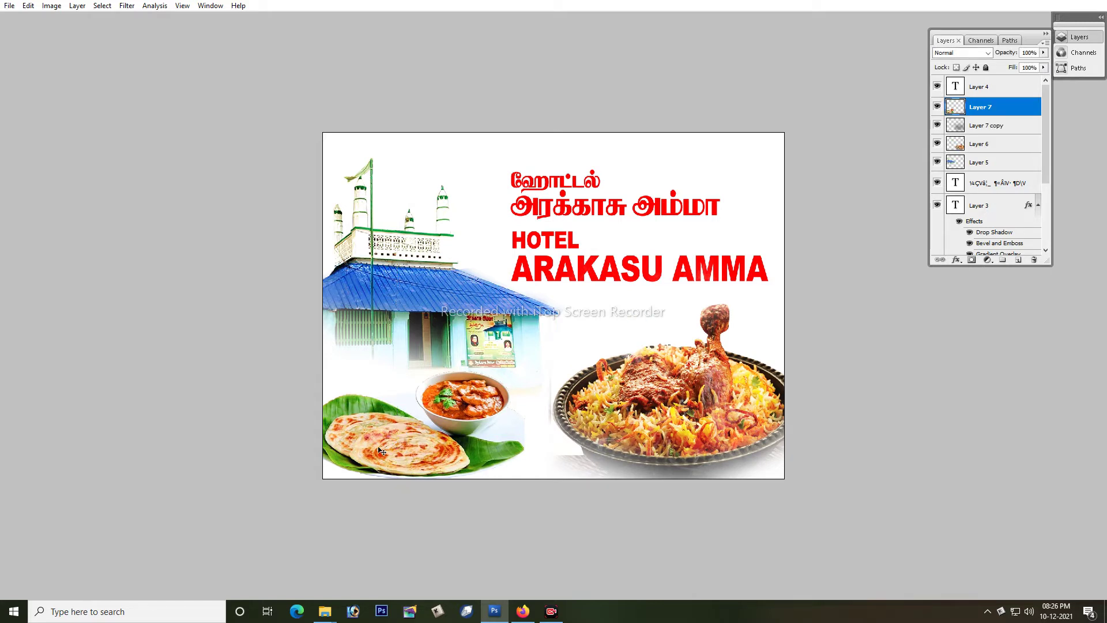
left_click_drag(524, 372, 499, 386)
mouse_move(446, 423)
left_mouse_down()
mouse_move(430, 422)
mouse_move(428, 440)
mouse_move(426, 424)
left_mouse_up()
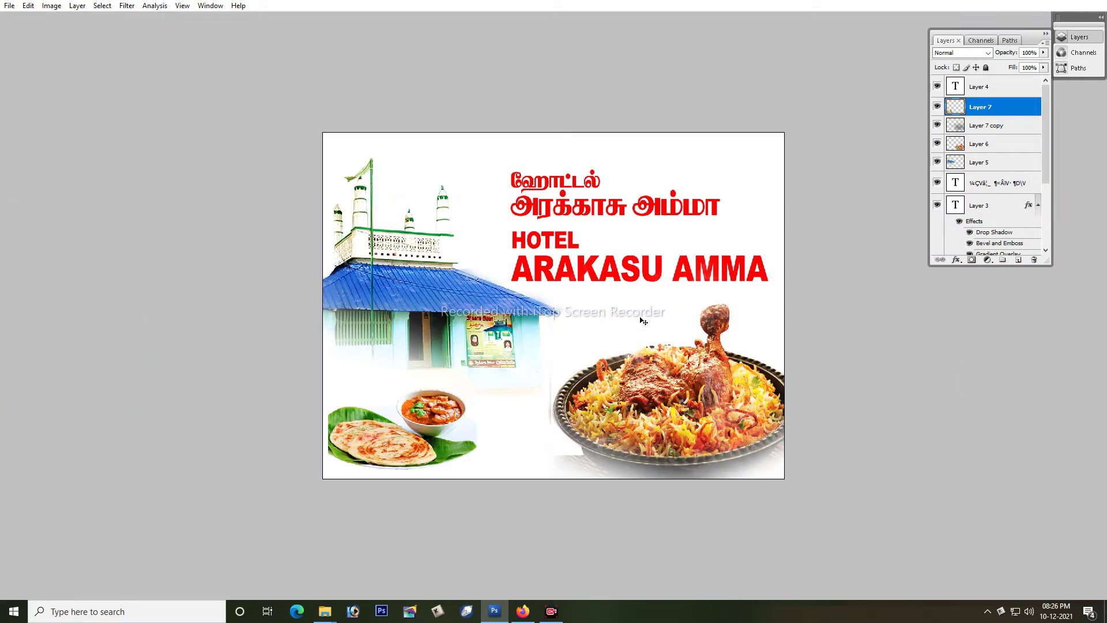
Paste the idli and vada platter, shrink it, place it between the parotta and biryani, and shift the parotta slightly toward the canvas's left edge
key("ctrl+v")
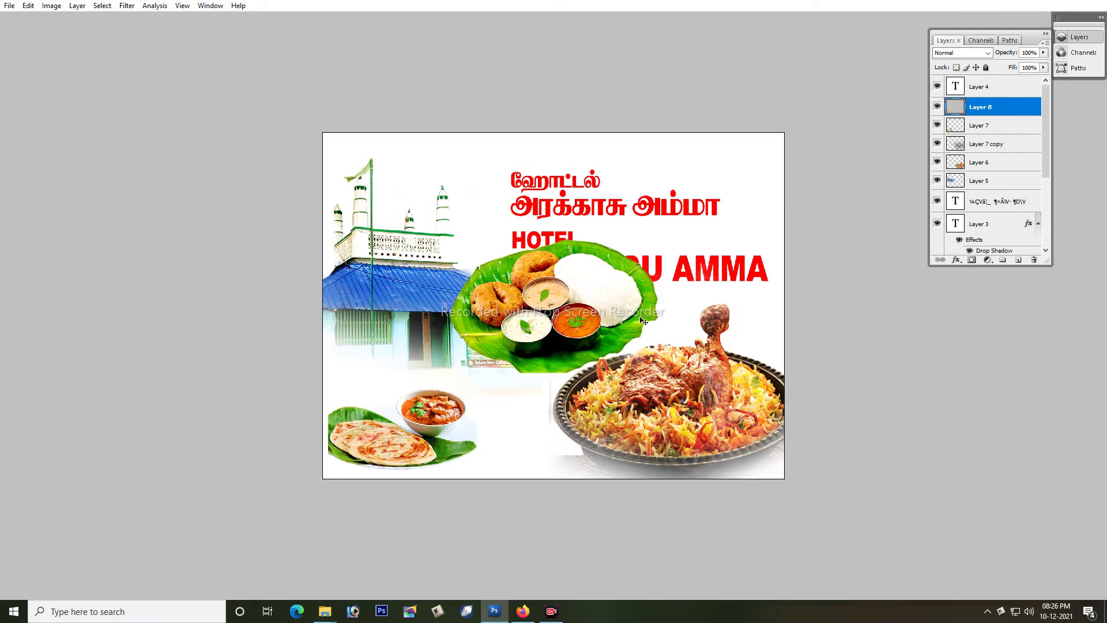
key("ctrl+t")
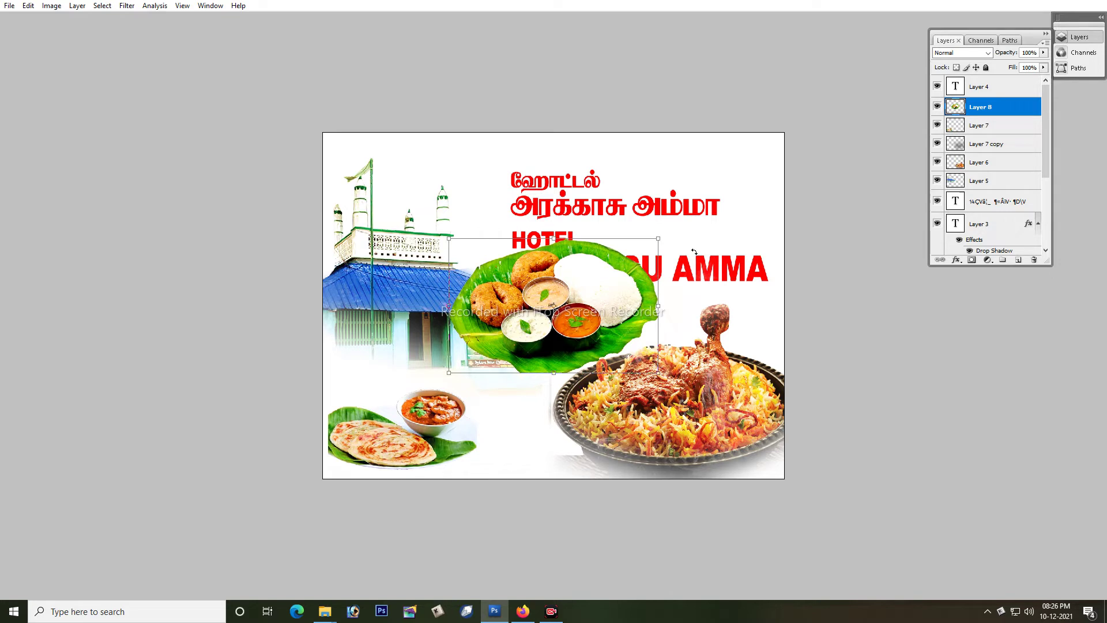
left_click_drag(657, 237, 601, 275)
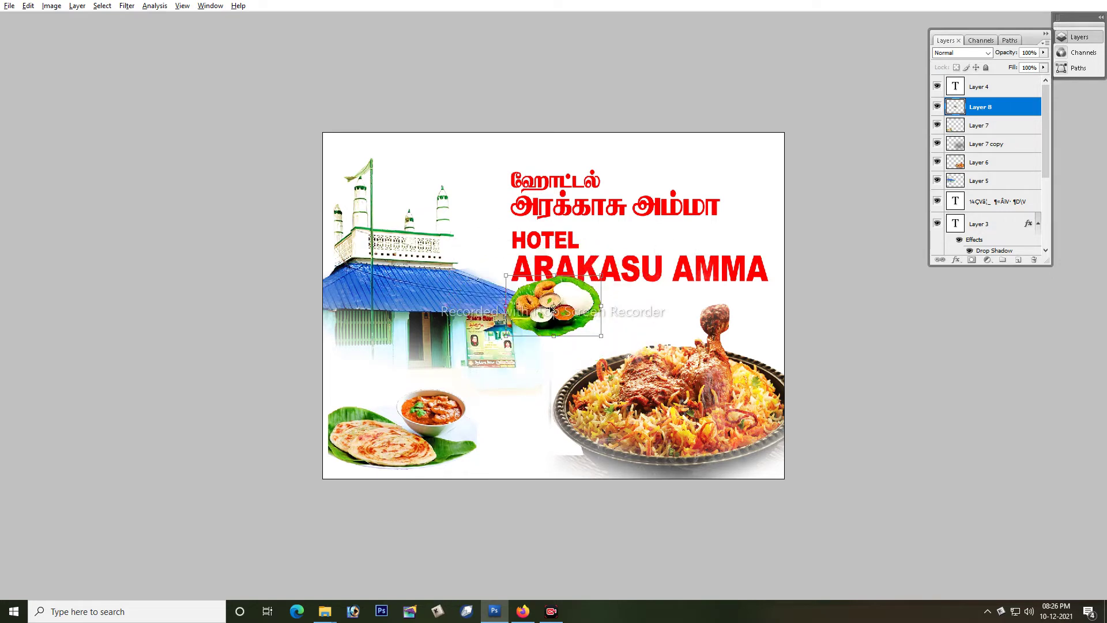
key("Return")
left_click_drag(547, 330, 509, 454)
left_click_drag(439, 428, 432, 420)
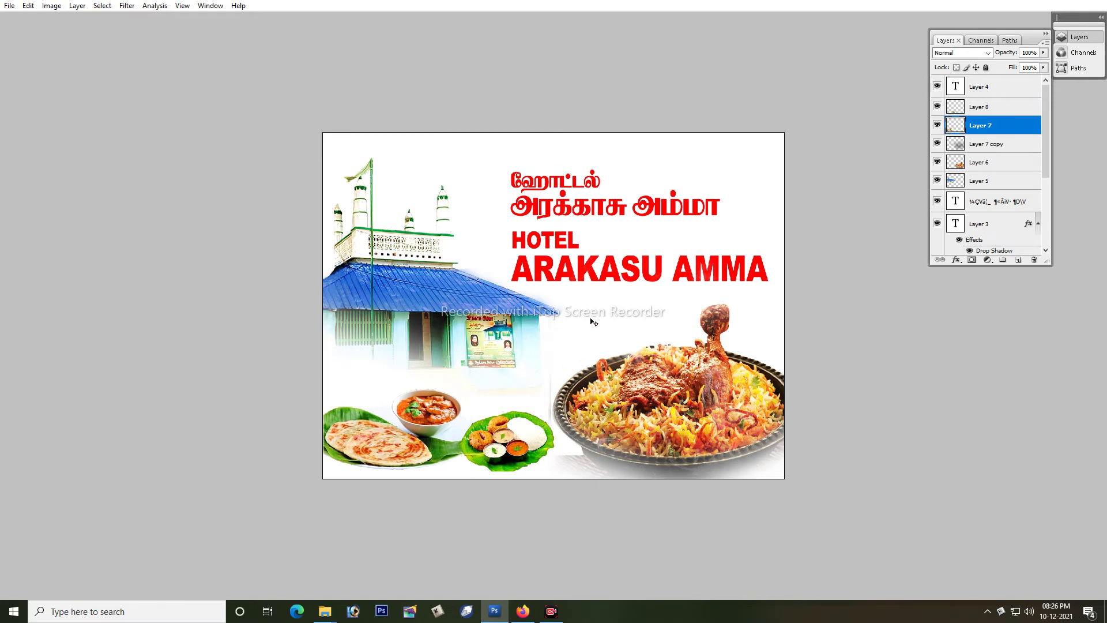
Move the Tamil and English hotel titles slightly down and right, and return the biryani dish to its place below them
left_click_drag(581, 161, 630, 270)
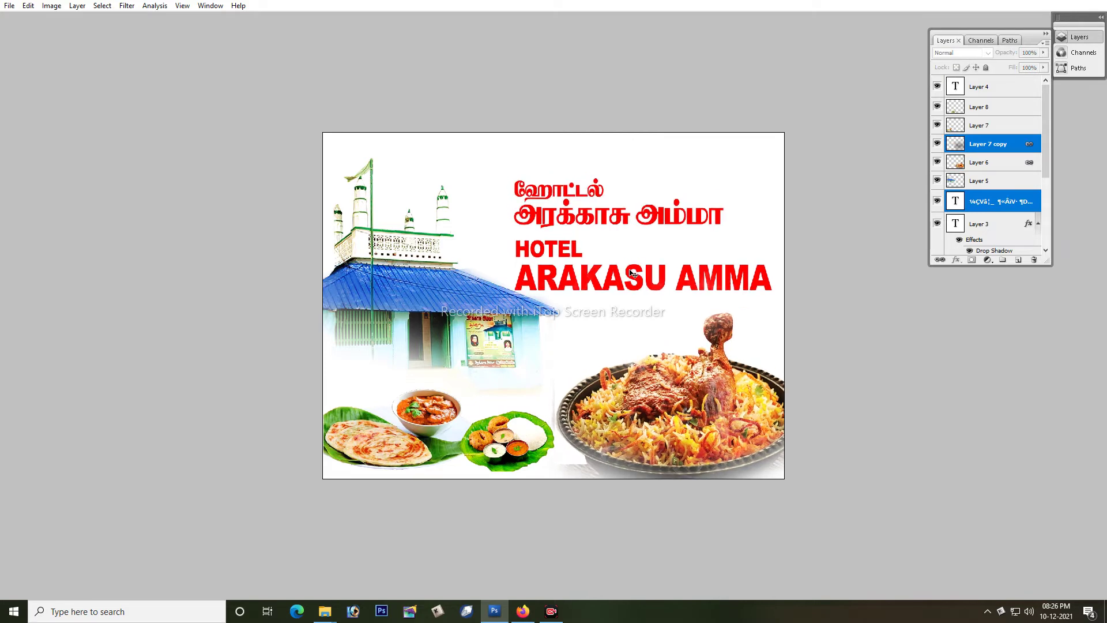
right_click(657, 408)
left_click(662, 419)
left_click_drag(662, 419, 658, 408)
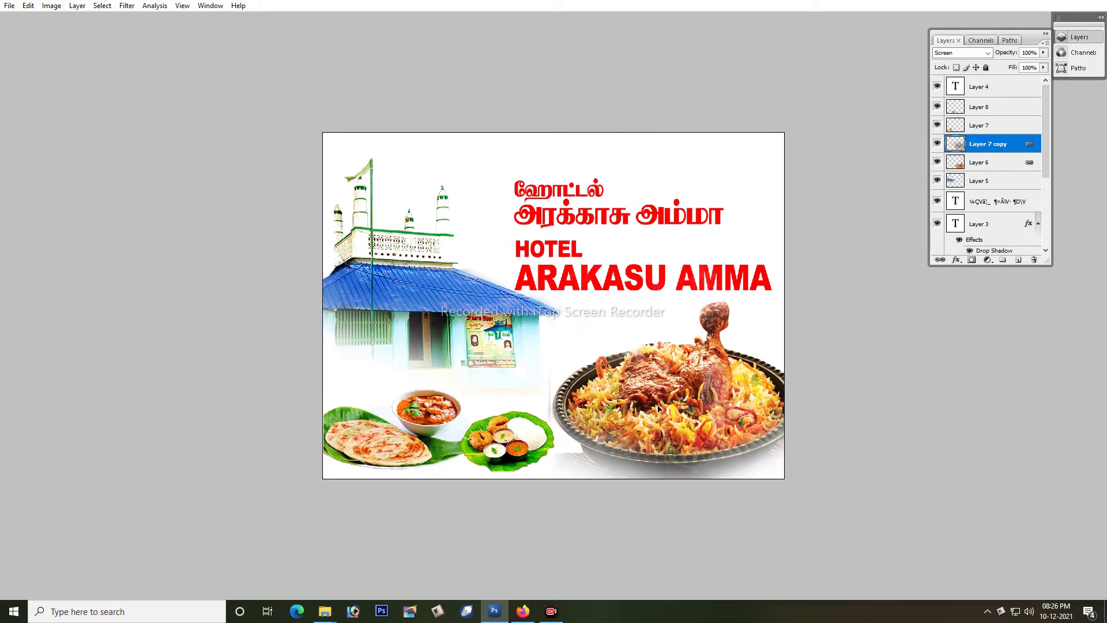
Transfer the phone number text from the wide banner into the 4x3 design and place it in one line above the Tamil title
key("ctrl+Tab")
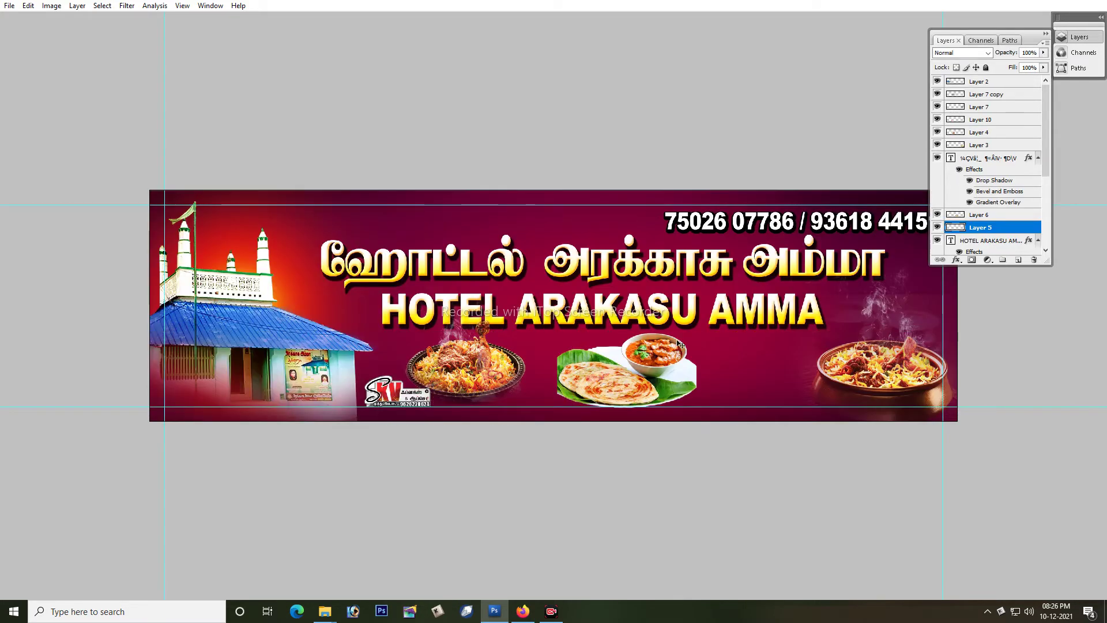
left_click(722, 220)
key("ctrl+a")
key("BackSpace")
key("ctrl+Tab")
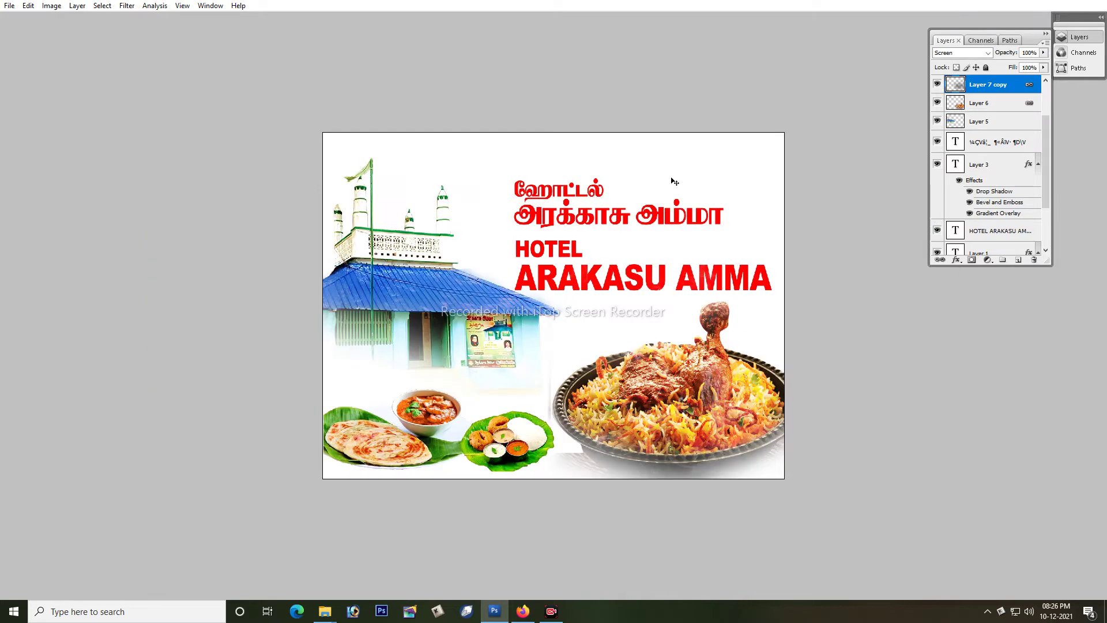
left_click(638, 173)
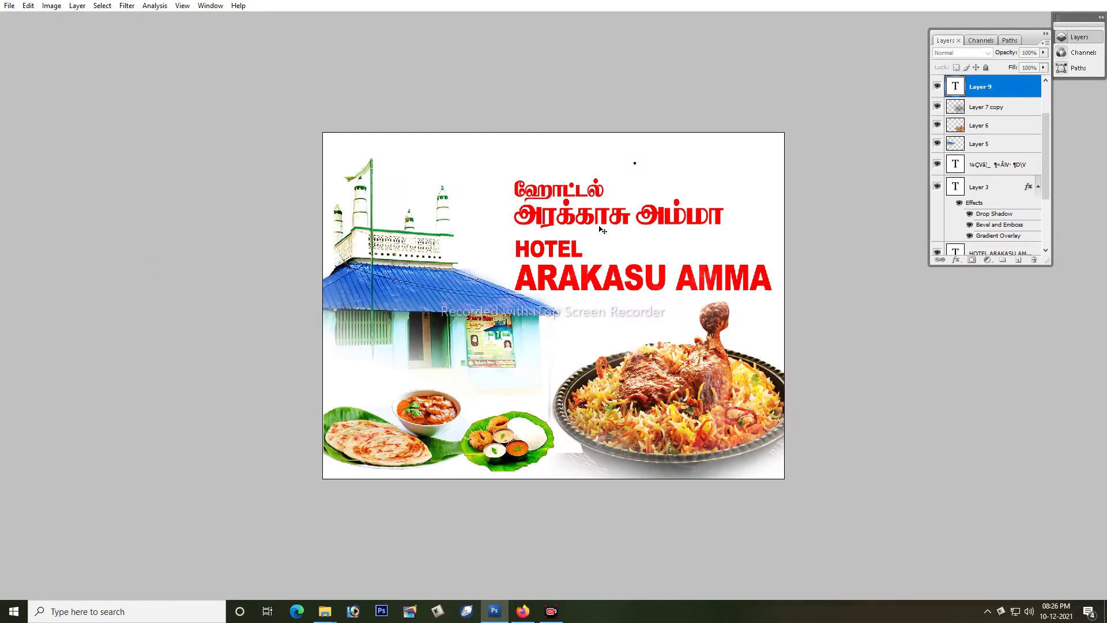
key("ctrl+v")
key("ctrl+Return")
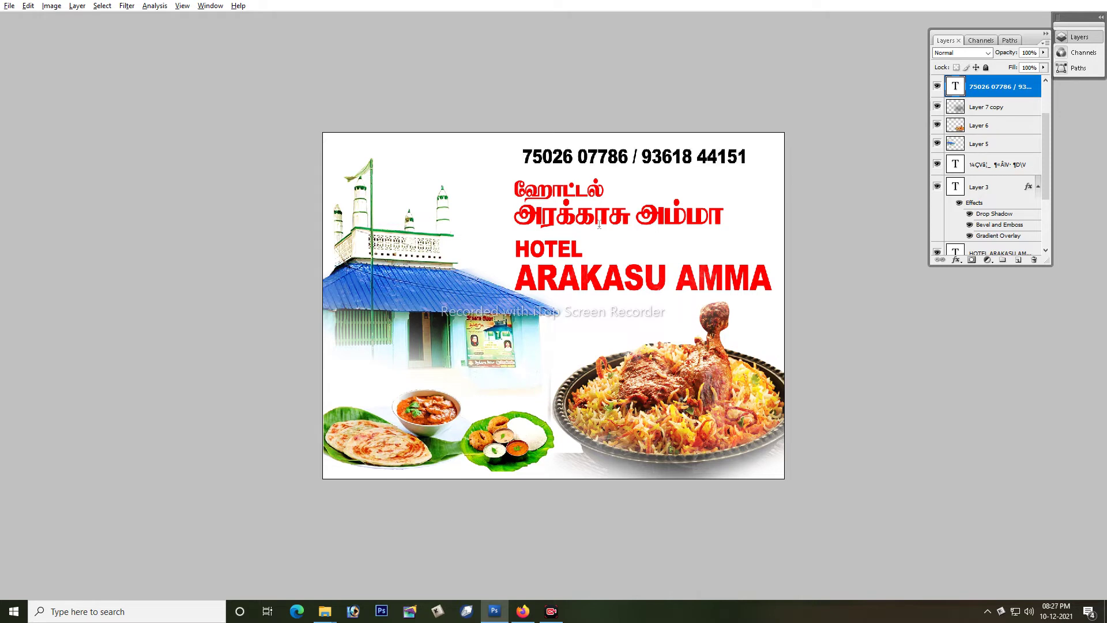
left_click_drag(592, 161, 627, 165)
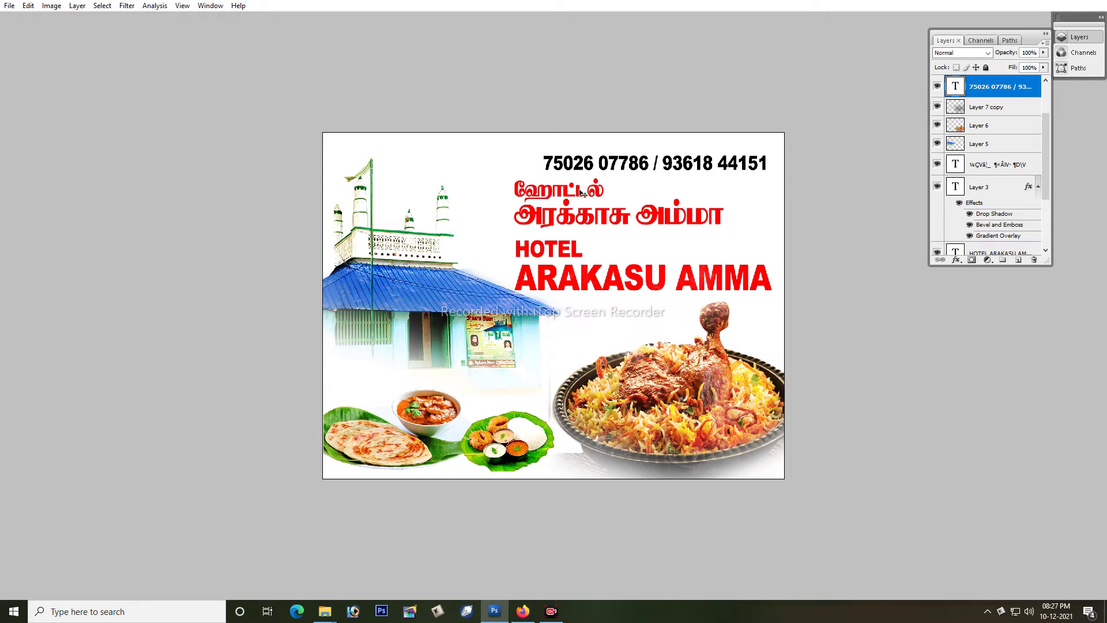
Copy the red glow background layer from the wide banner and paste it into the 4x3 design
key("ctrl+Tab")
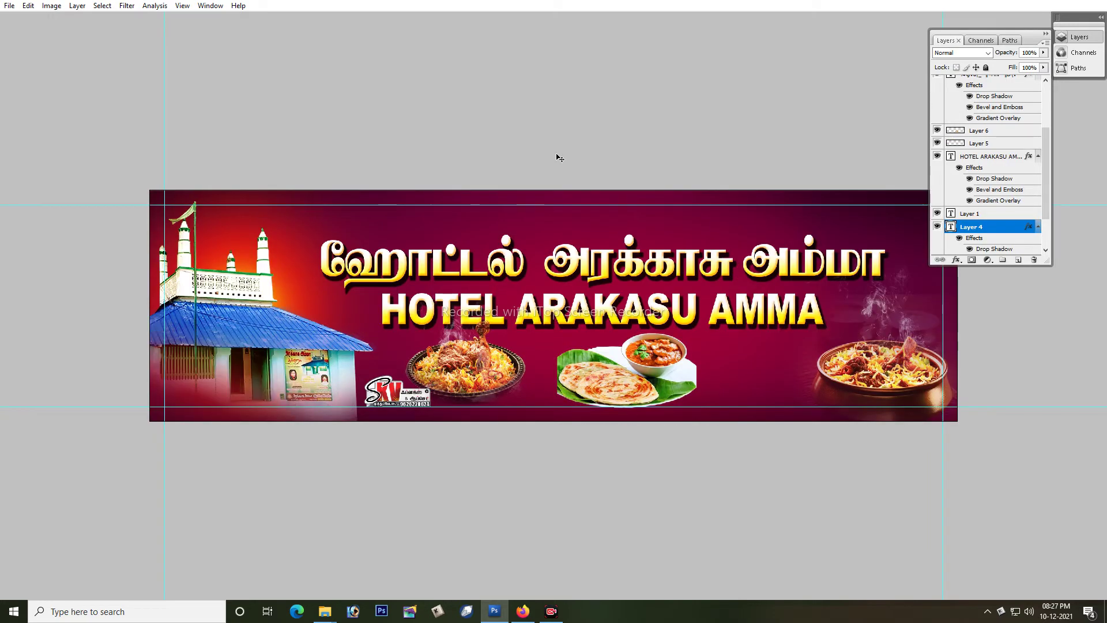
right_click(403, 223)
left_click(407, 226)
key("ctrl+a")
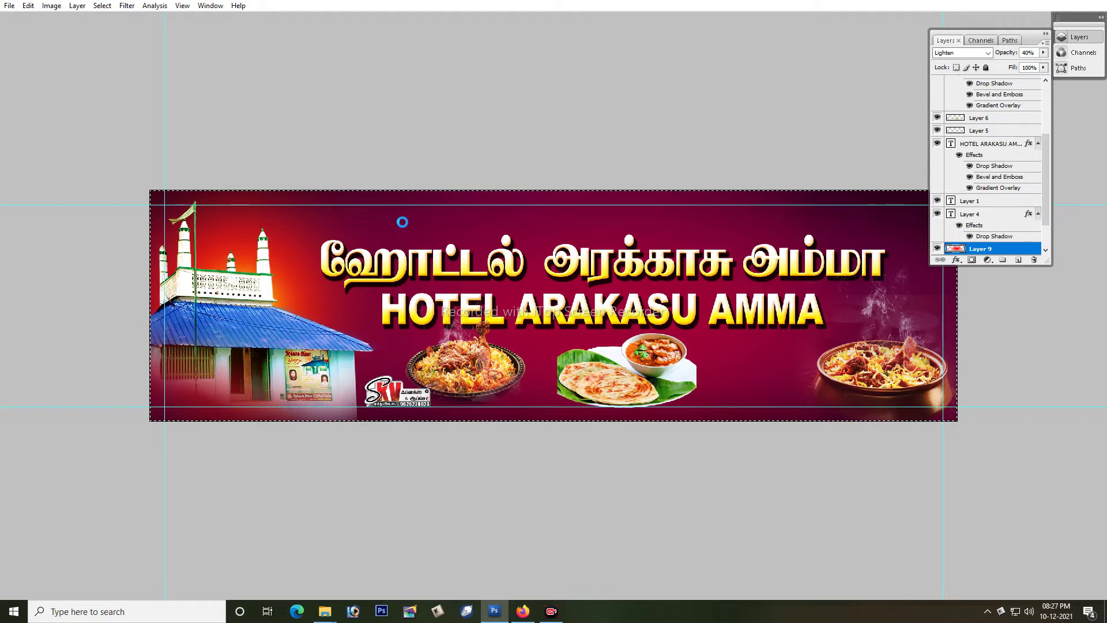
key("ctrl+Tab")
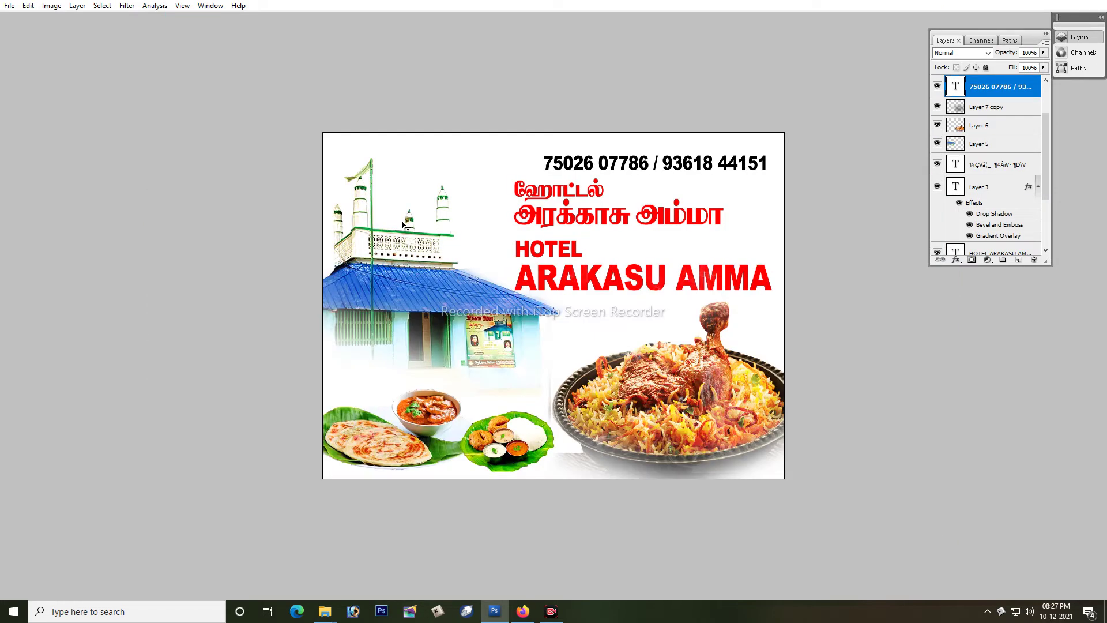
key("ctrl+v")
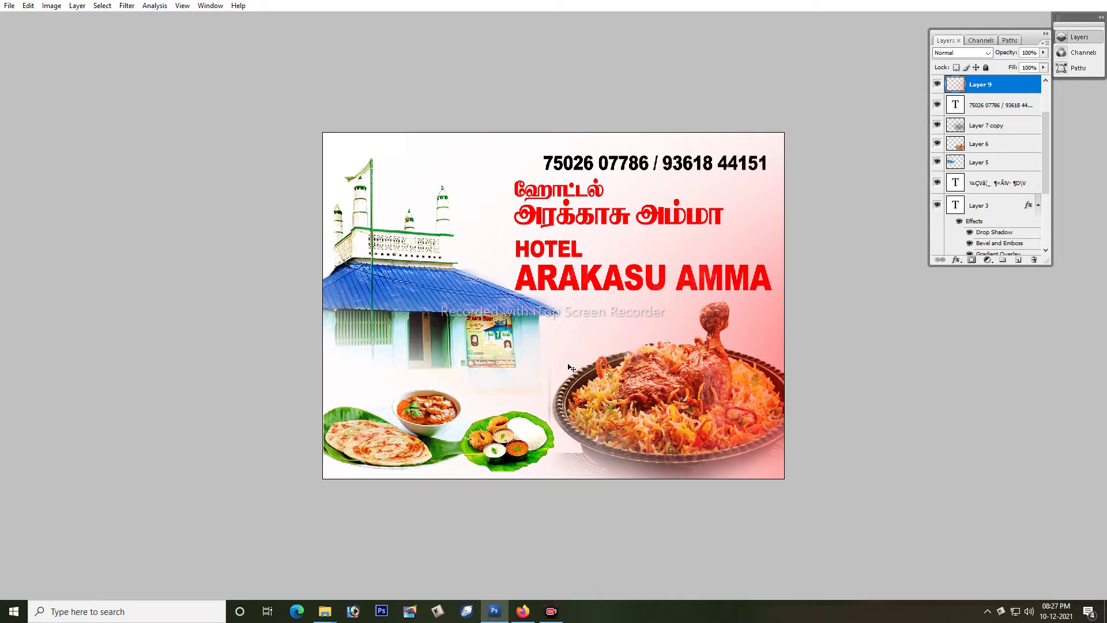
Fill the 4x3 design's Background layer with a light yellow swatch
right_click(482, 242)
left_click(492, 250)
key("Tab")
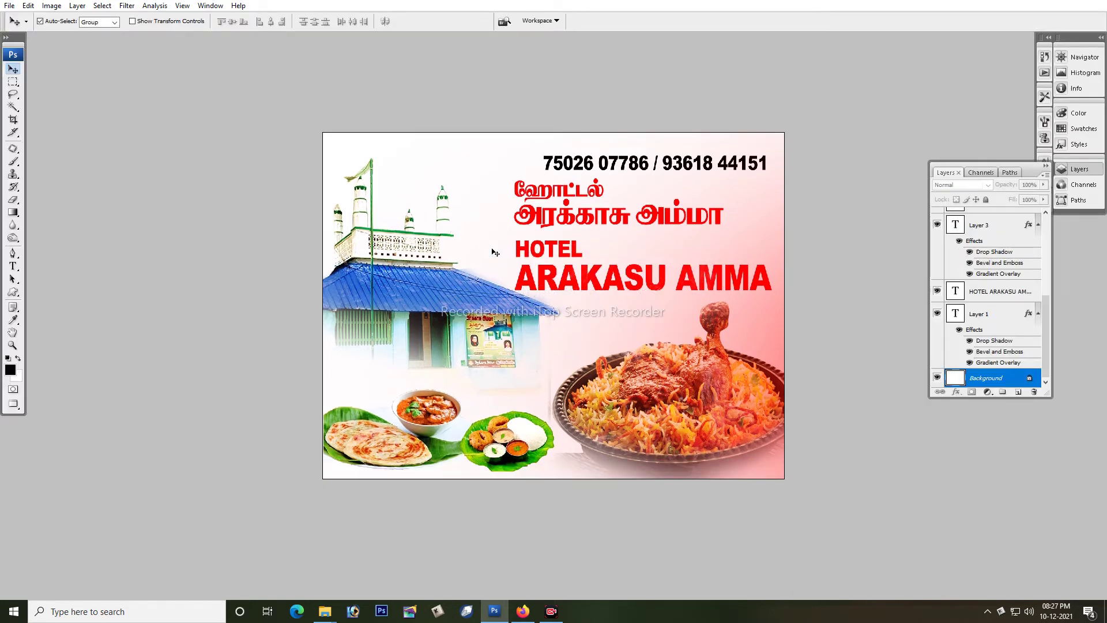
left_click(1079, 113)
left_click(1083, 128)
left_click(958, 139)
key("alt+BackSpace")
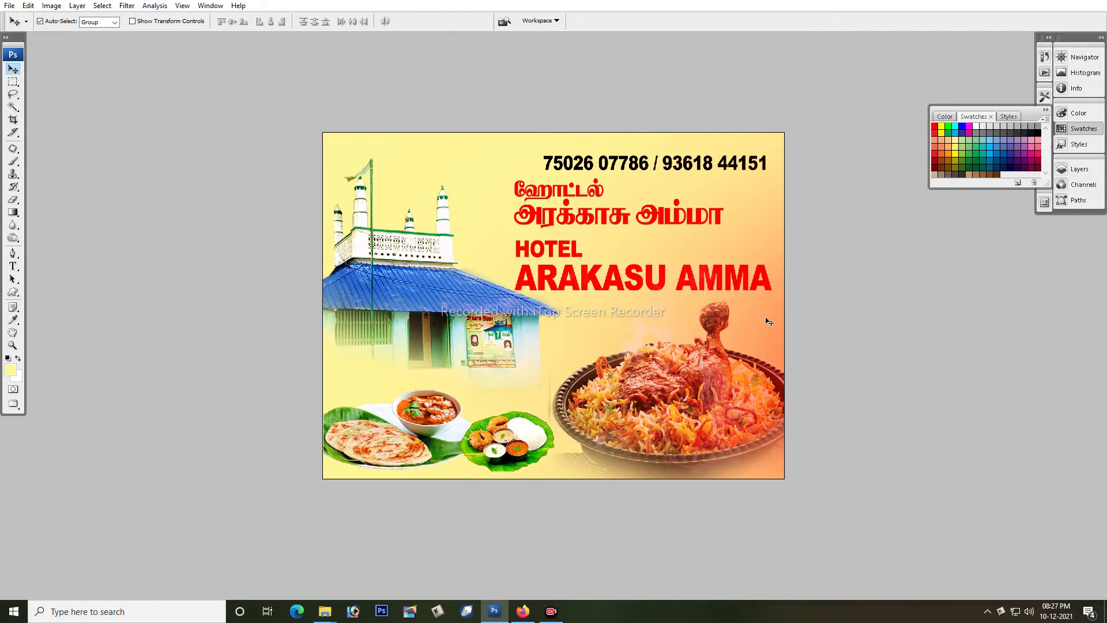
Deepen the yellow along the background's edges and corners with a 2200 px soft brush in Multiply mode
key("b")
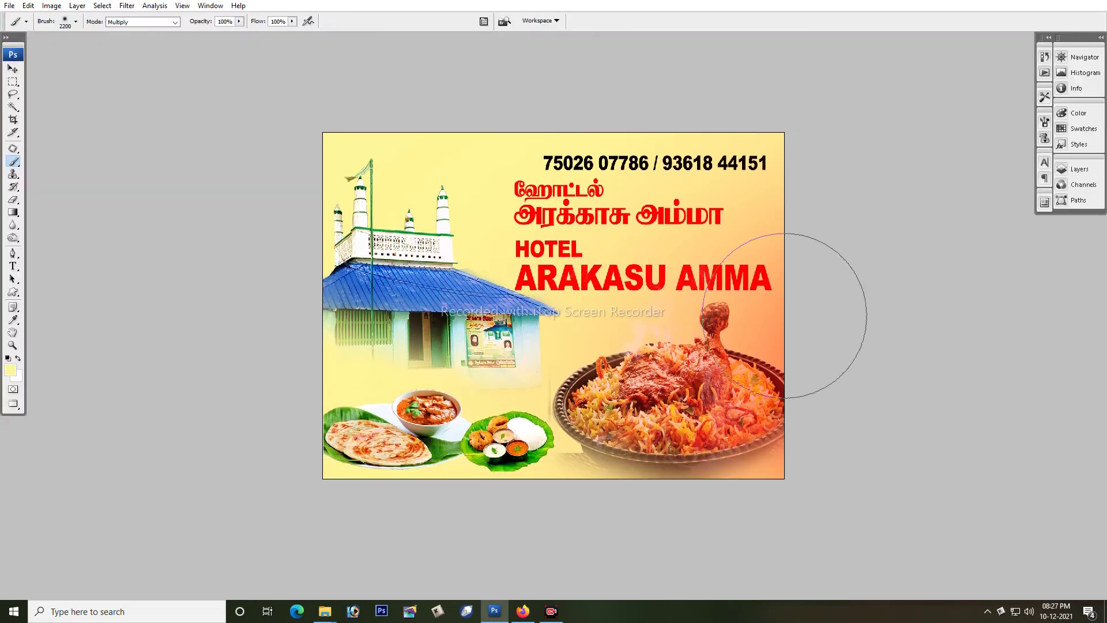
left_click_drag(633, 107, 821, 219)
left_click_drag(582, 94, 922, 336)
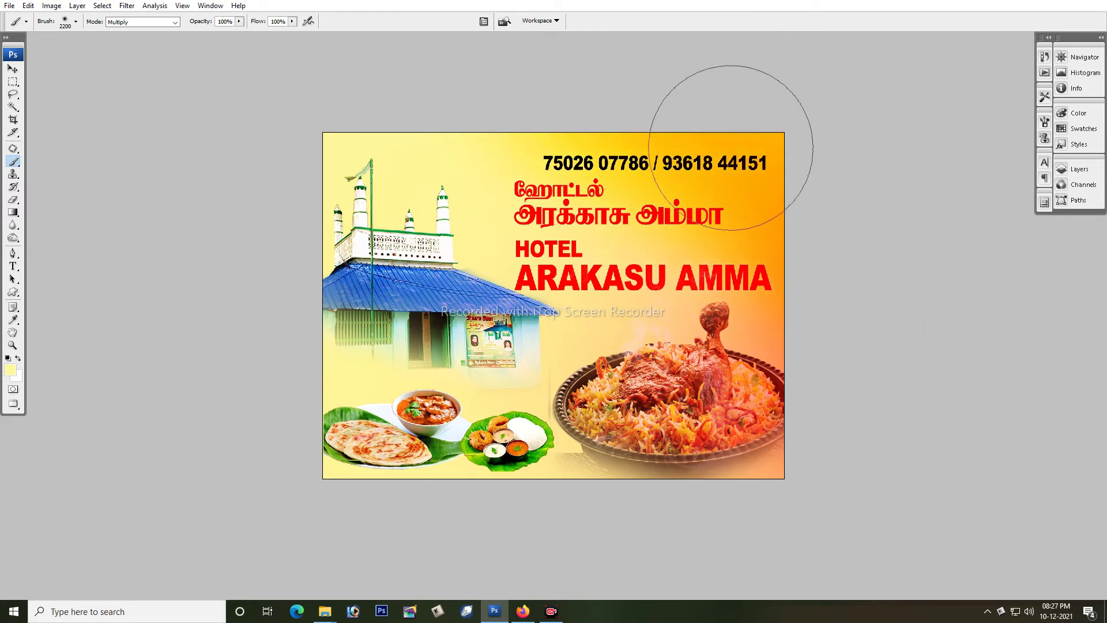
left_click_drag(630, 528, 229, 346)
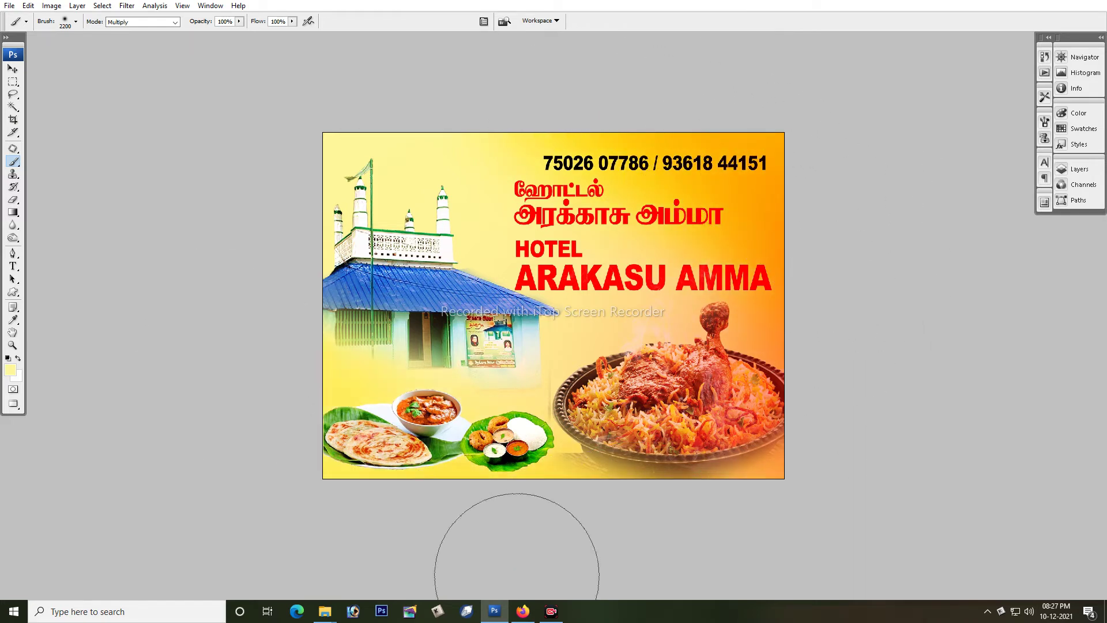
mouse_move(365, 143)
left_mouse_down()
mouse_move(267, 159)
mouse_move(355, 139)
mouse_move(583, 128)
mouse_move(127, 284)
left_mouse_up()
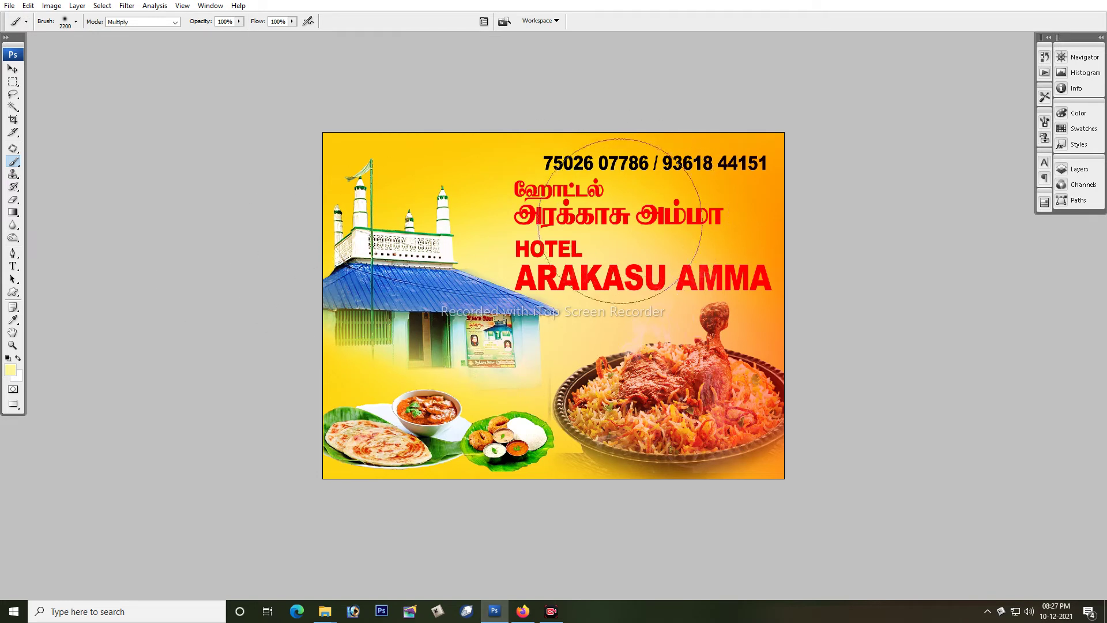
Sample the orange at the canvas's right edge and brush it around the background's outer edges and corners in Multiply mode
key("i")
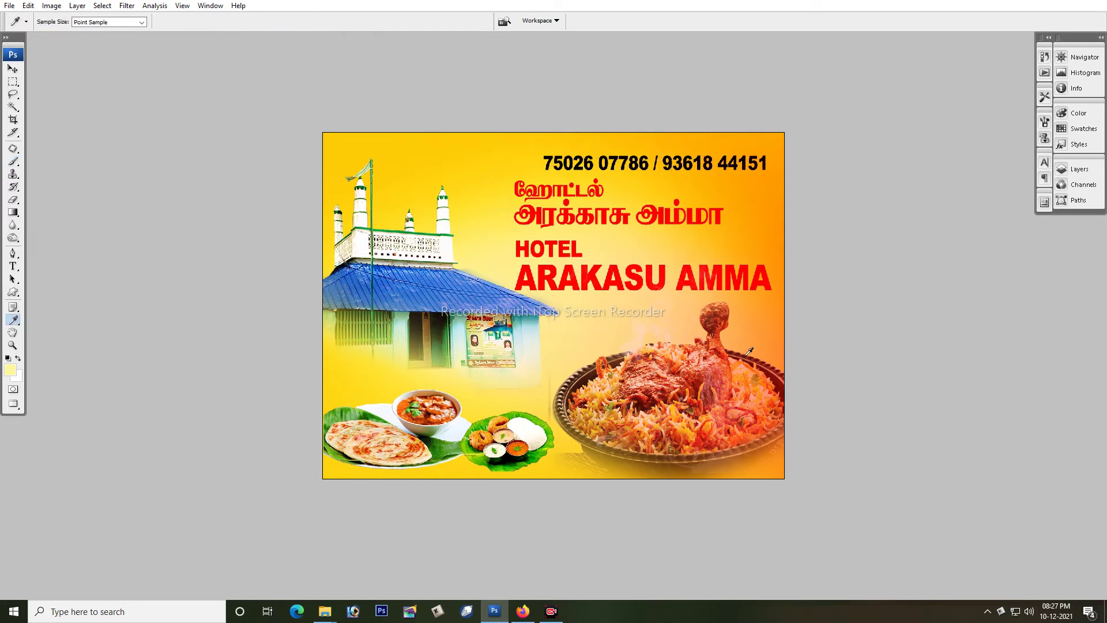
left_click(783, 350)
key("b")
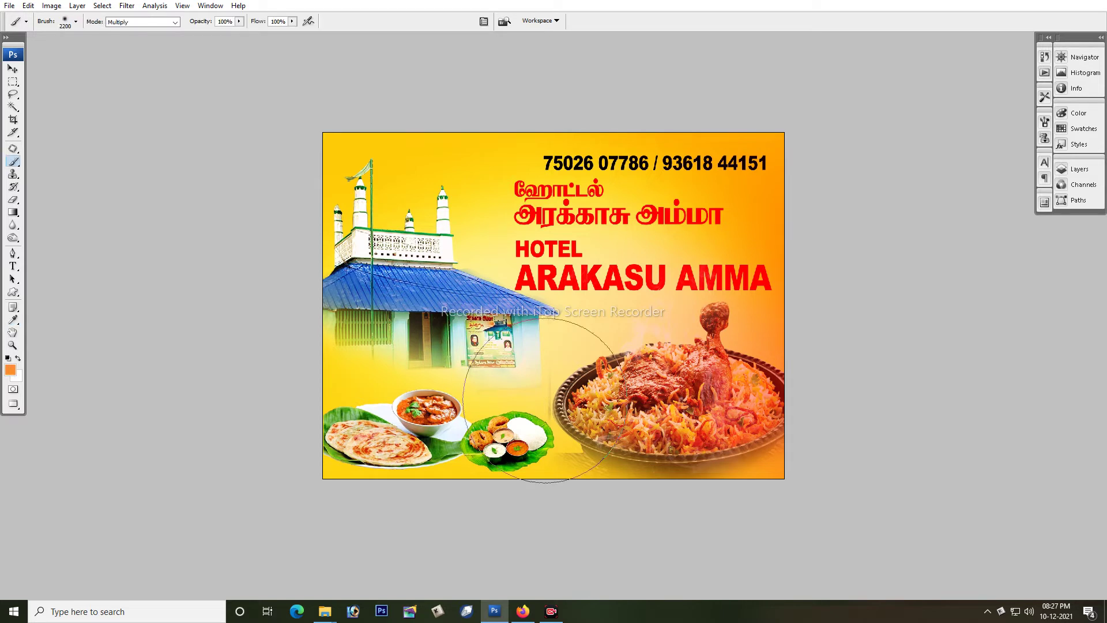
left_click_drag(896, 218, 654, 81)
mouse_move(857, 169)
left_mouse_down()
mouse_move(772, 136)
mouse_move(882, 265)
left_mouse_up()
key("ctrl+z")
mouse_move(839, 335)
left_mouse_down()
mouse_move(909, 290)
mouse_move(794, 223)
mouse_move(882, 346)
left_mouse_up()
mouse_move(193, 285)
left_mouse_down()
mouse_move(294, 167)
mouse_move(587, 44)
mouse_move(121, 319)
left_mouse_up()
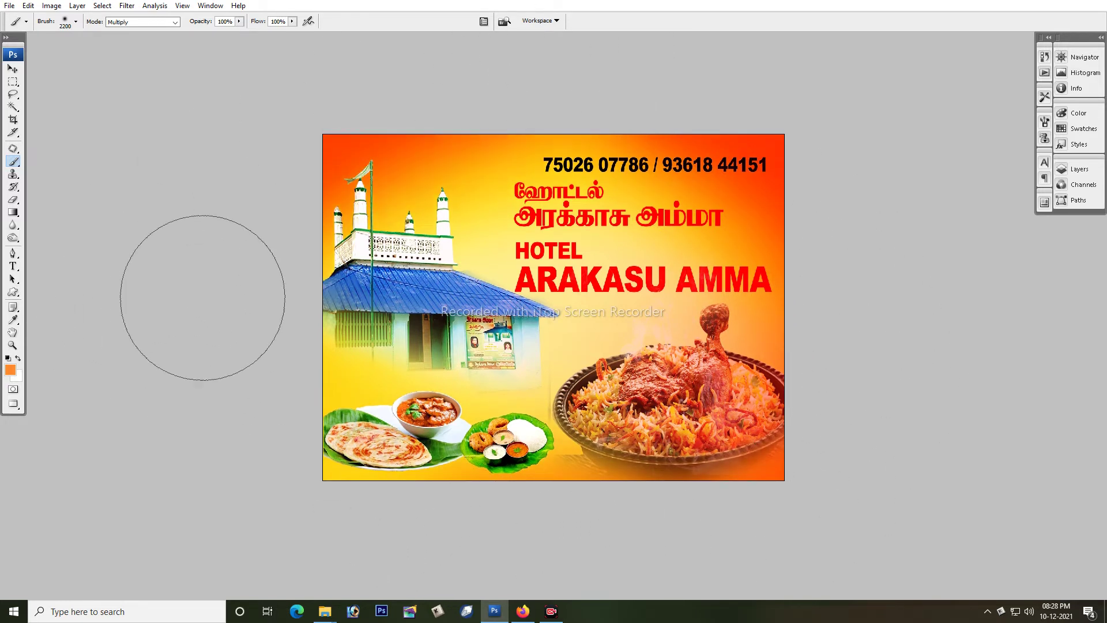
left_click_drag(203, 297, 684, 531)
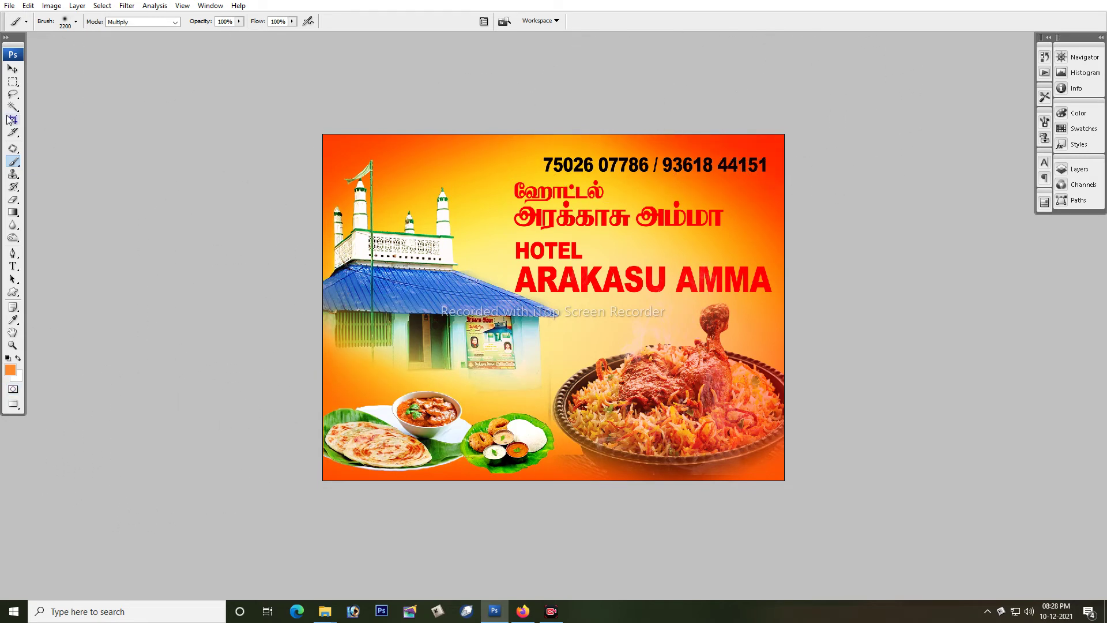
Select the pasted red glow layer, Layer 9, over the biryani and delete it
key("v")
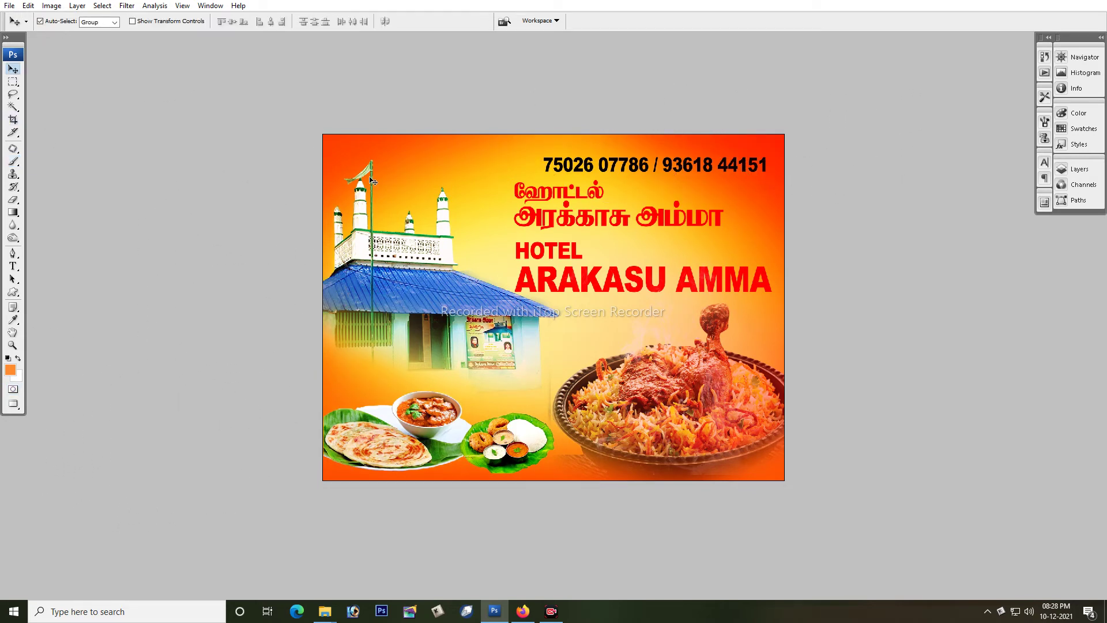
key("ctrl+plus")
left_click_drag(601, 354, 556, 280)
right_click(795, 473)
left_click(801, 479)
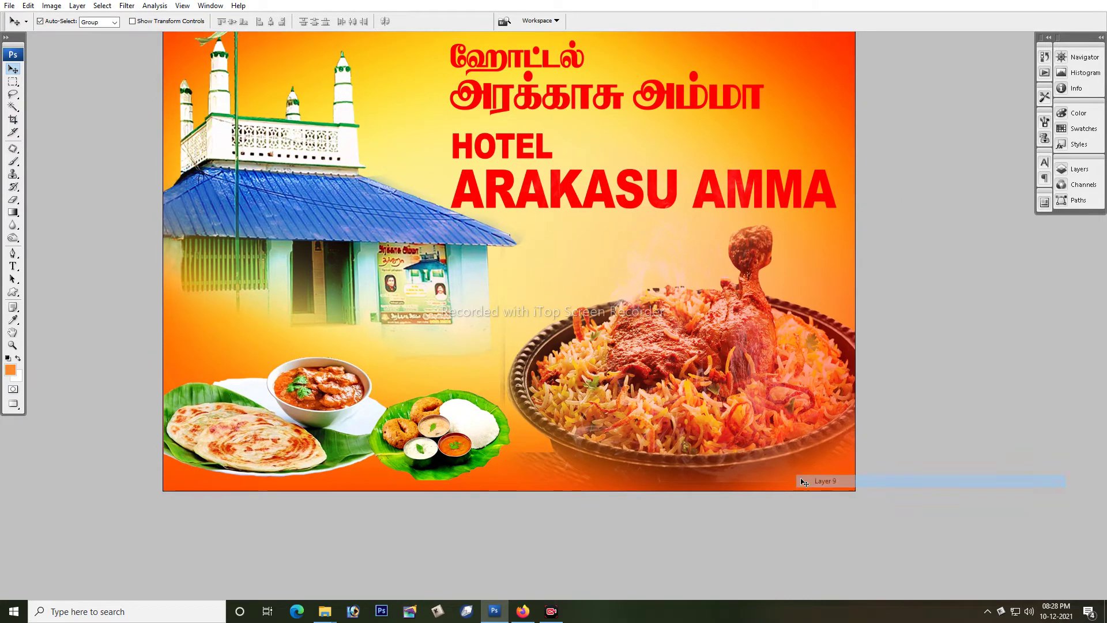
key("Delete")
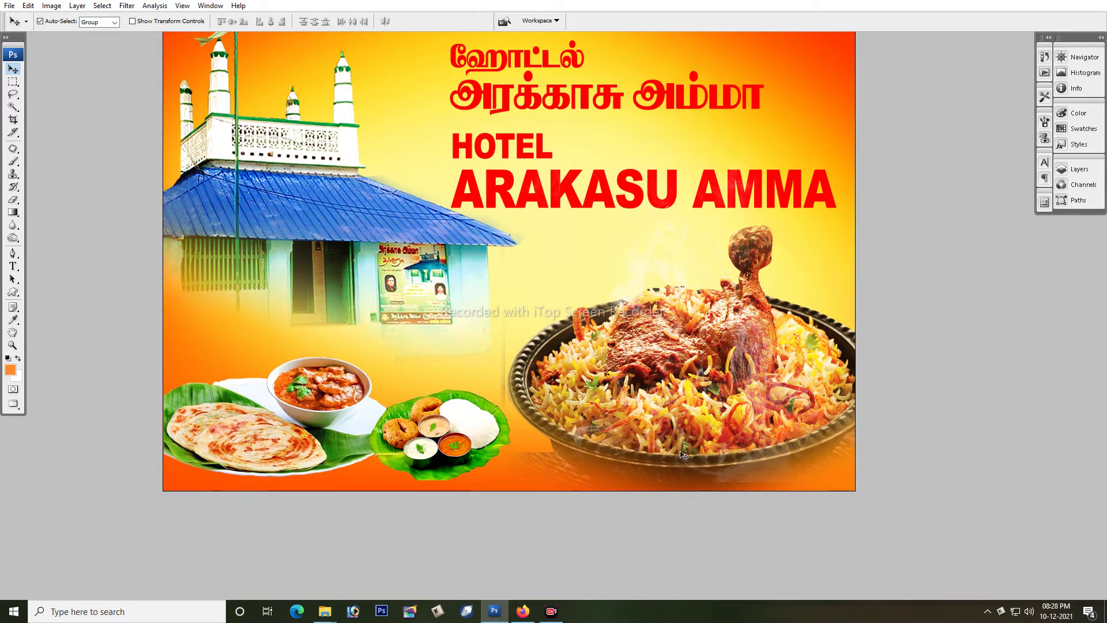
key("b")
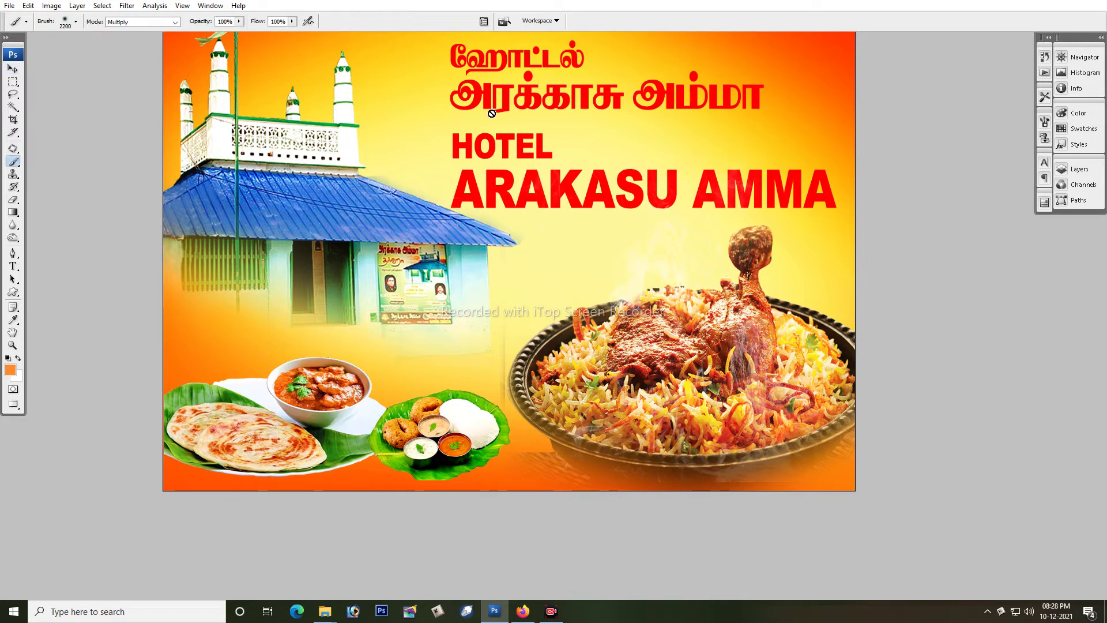
key("ctrl+minus")
left_click(20, 65)
key("b")
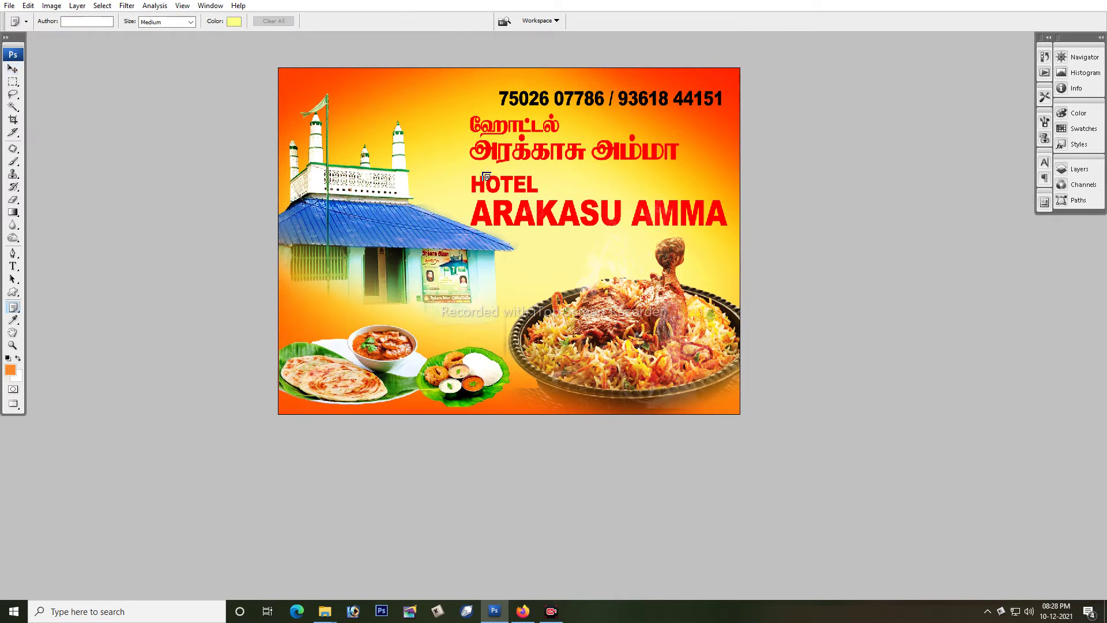
key("Tab")
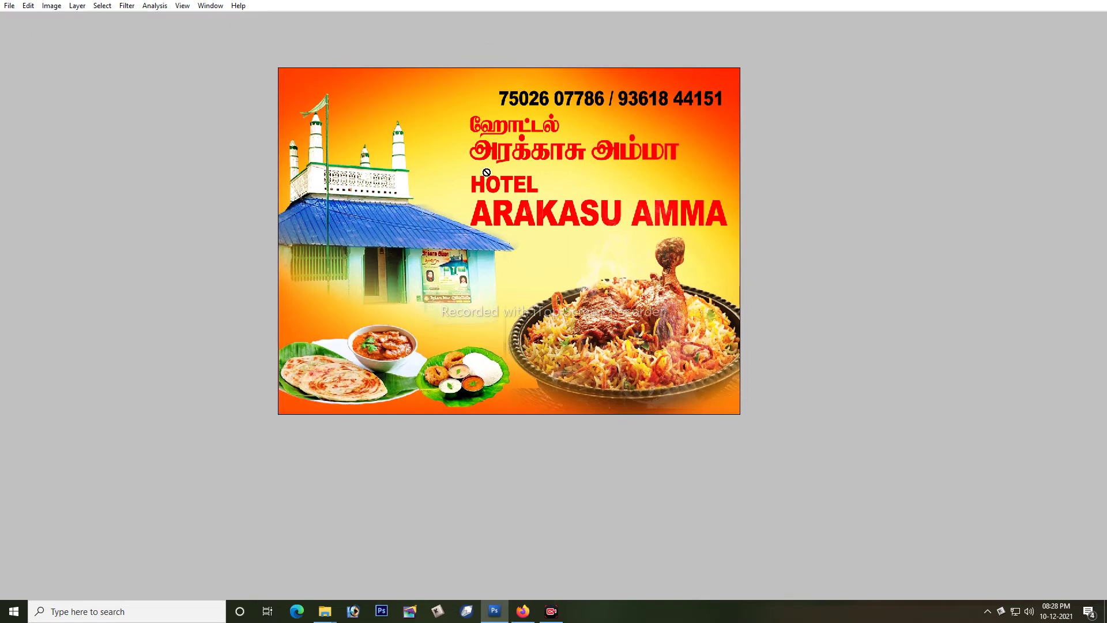
key("Tab")
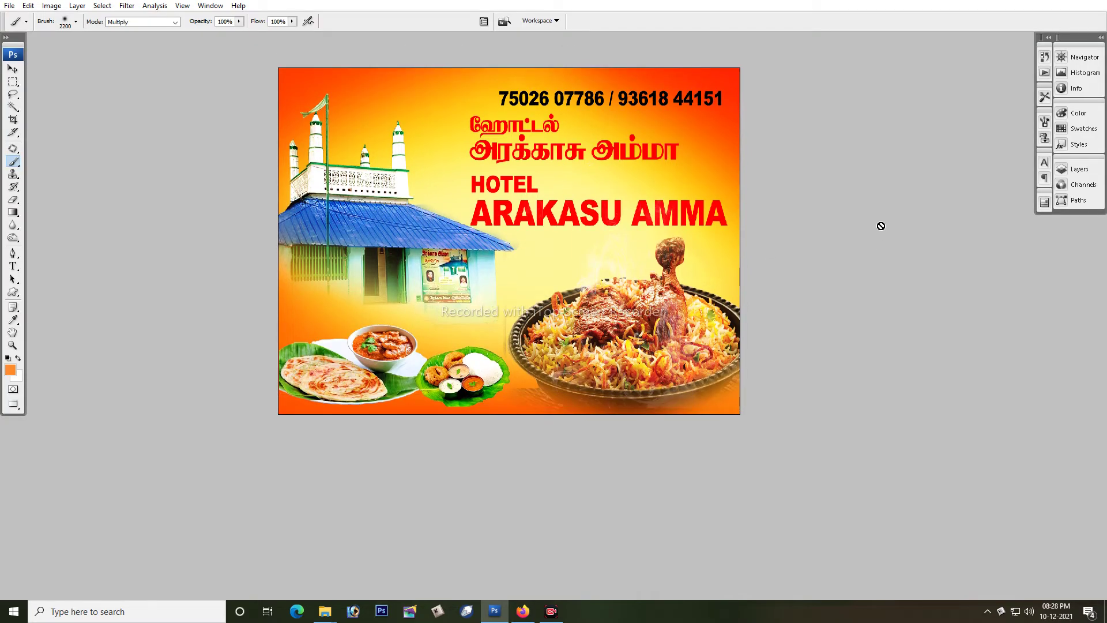
Pick a dark red swatch and try brushing it over the Layer 7 copy layer in Multiply mode
left_click(1065, 120)
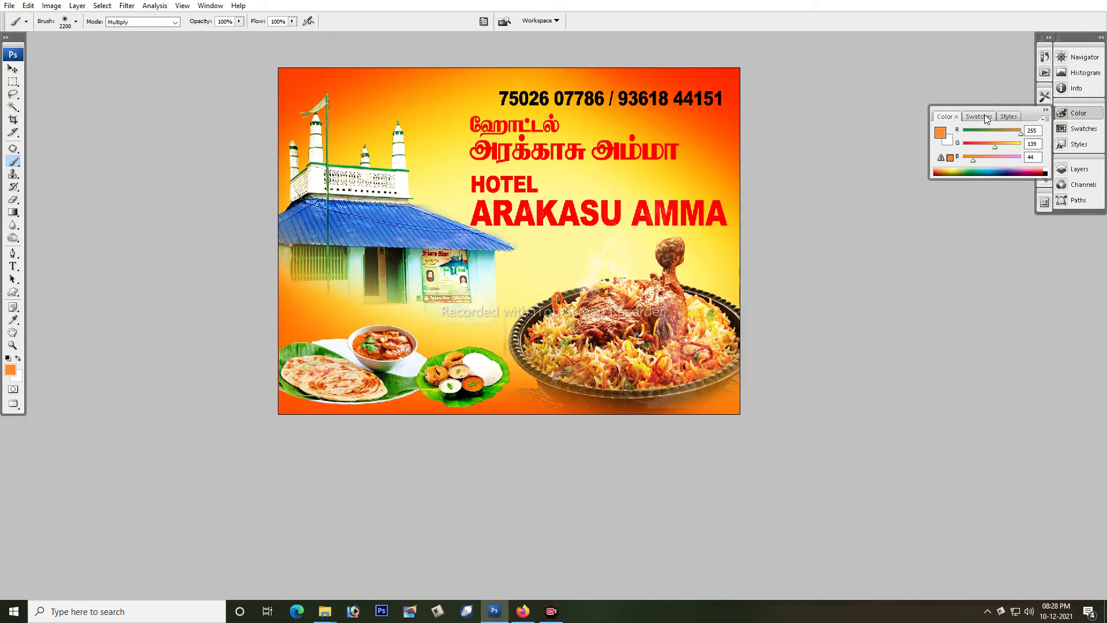
left_click(974, 117)
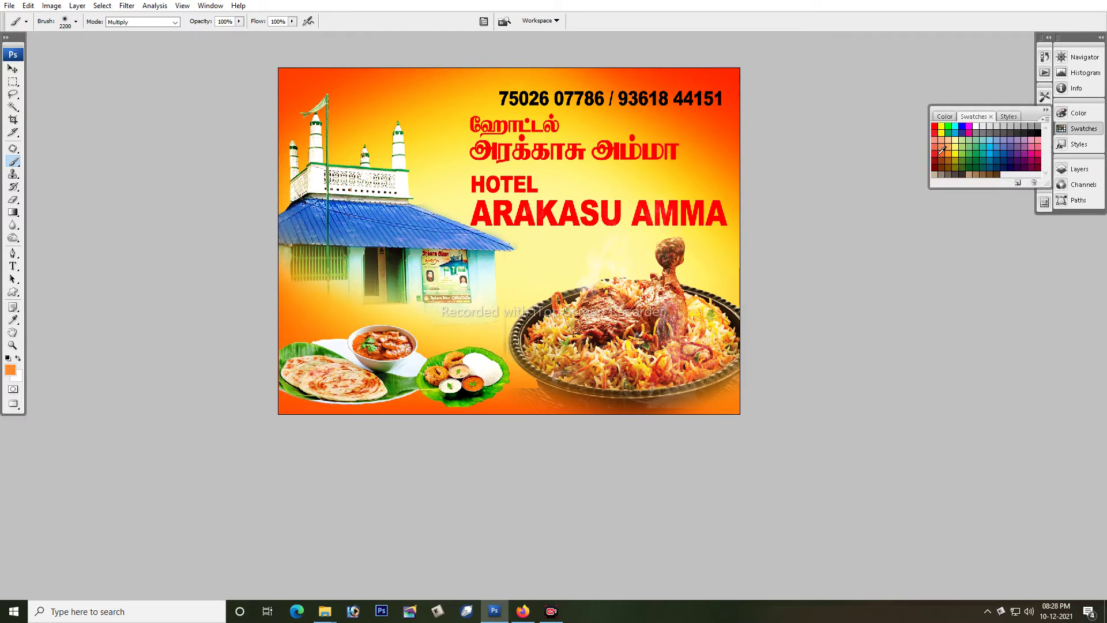
left_click(937, 160)
left_click(848, 298)
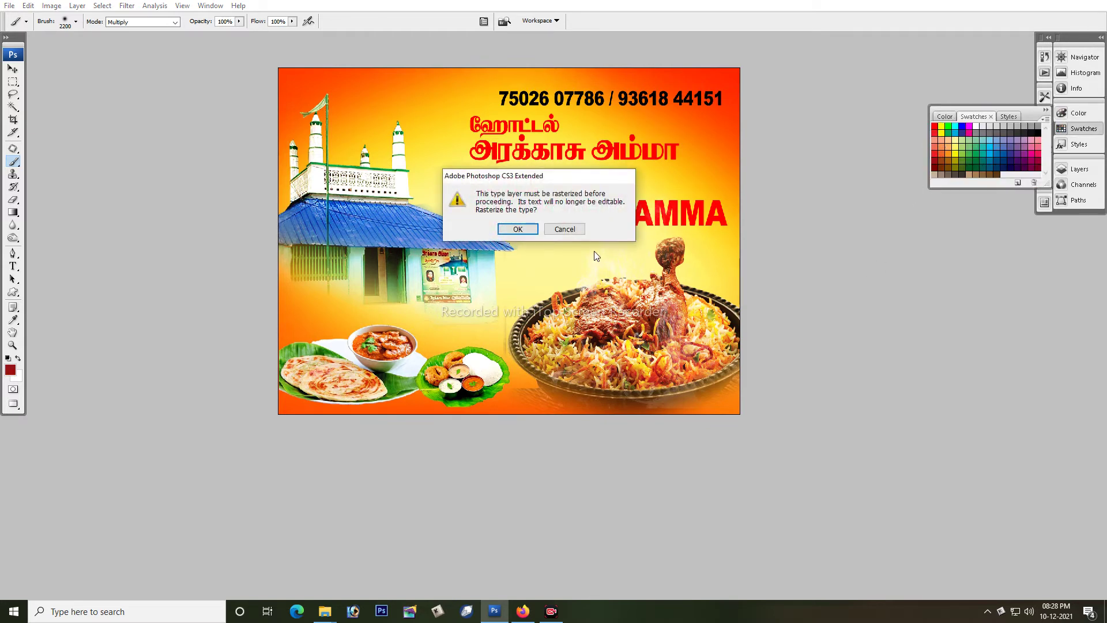
left_click(565, 229)
left_click(548, 228)
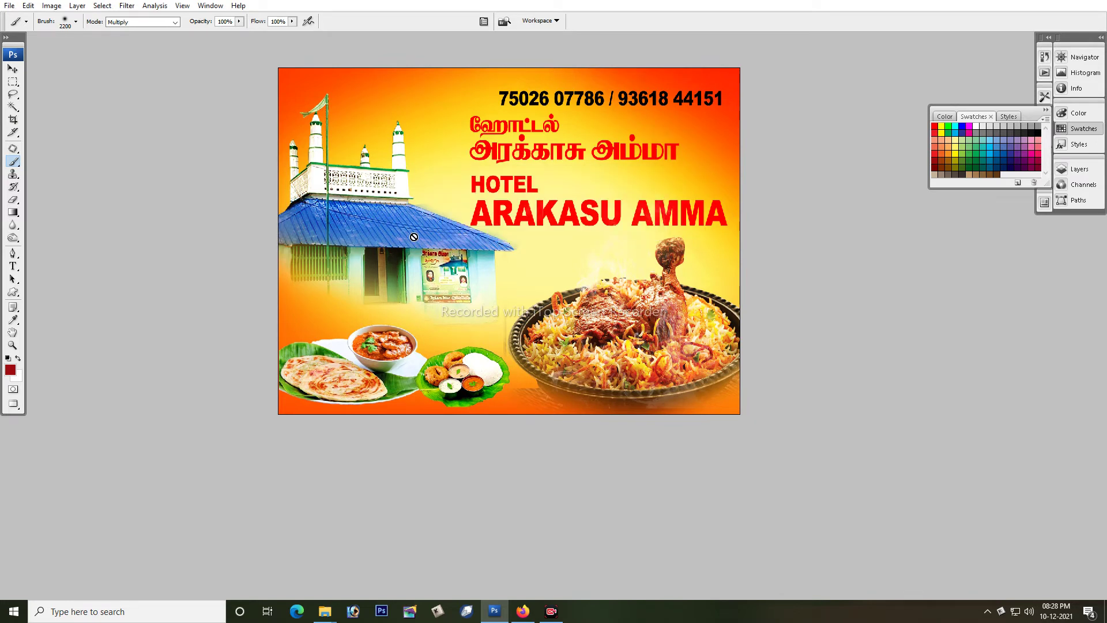
key("v")
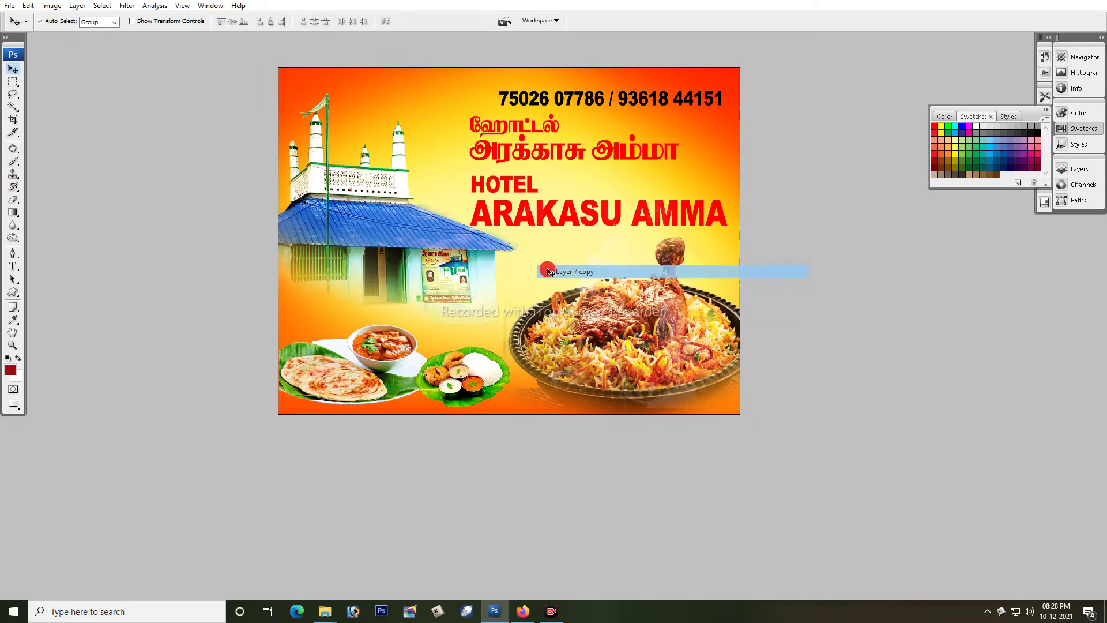
right_click(524, 255)
left_click(542, 263)
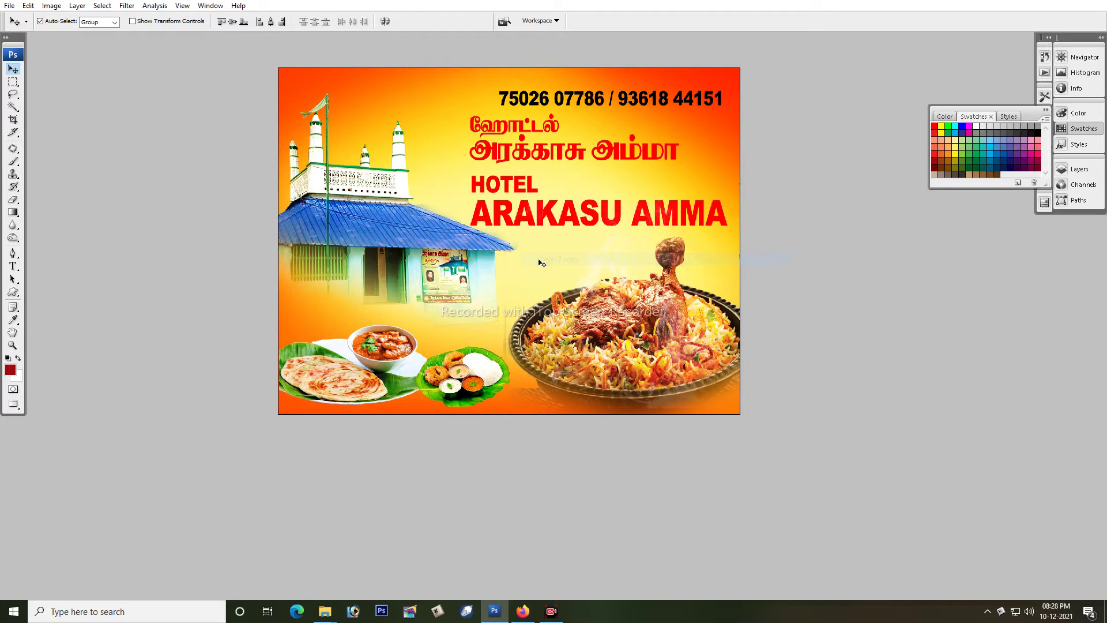
key("b")
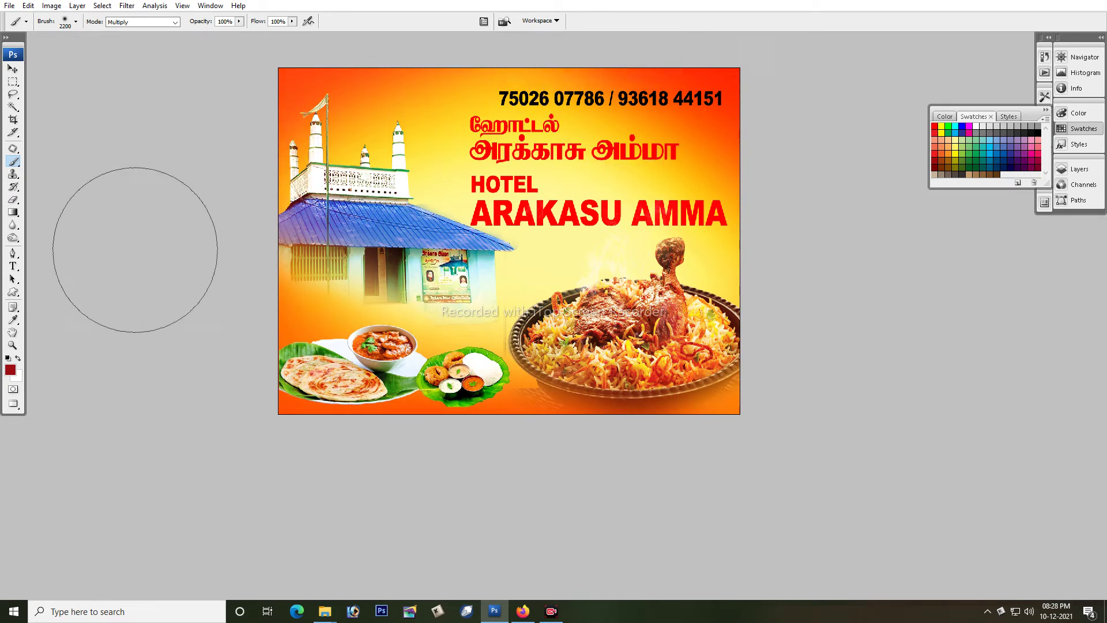
key("Tab")
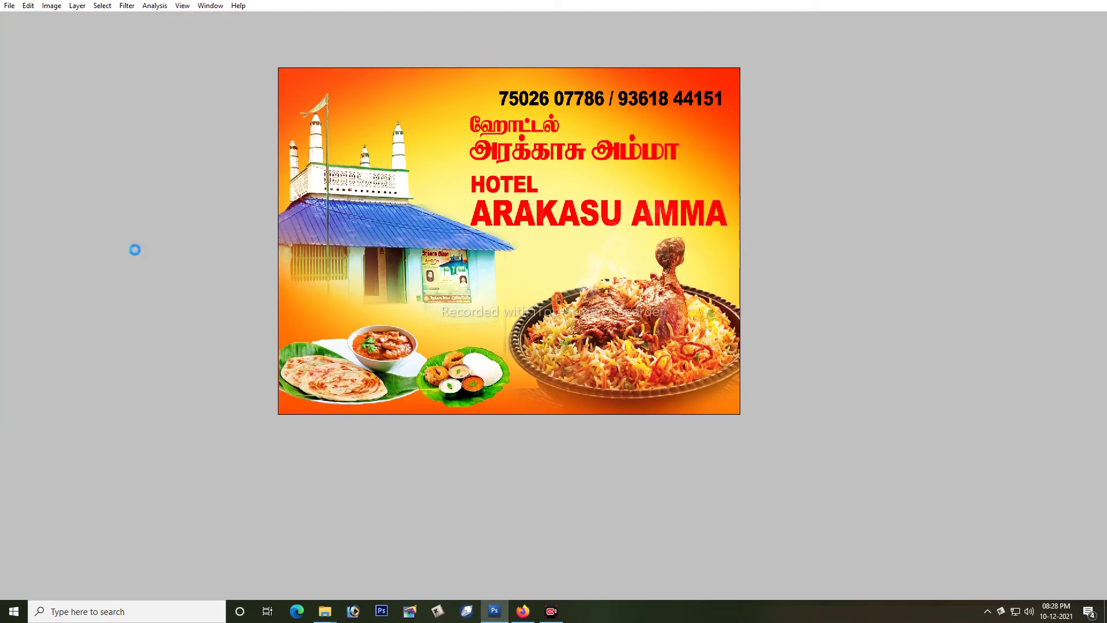
key("ctrl+m")
left_click_drag(640, 244, 645, 250)
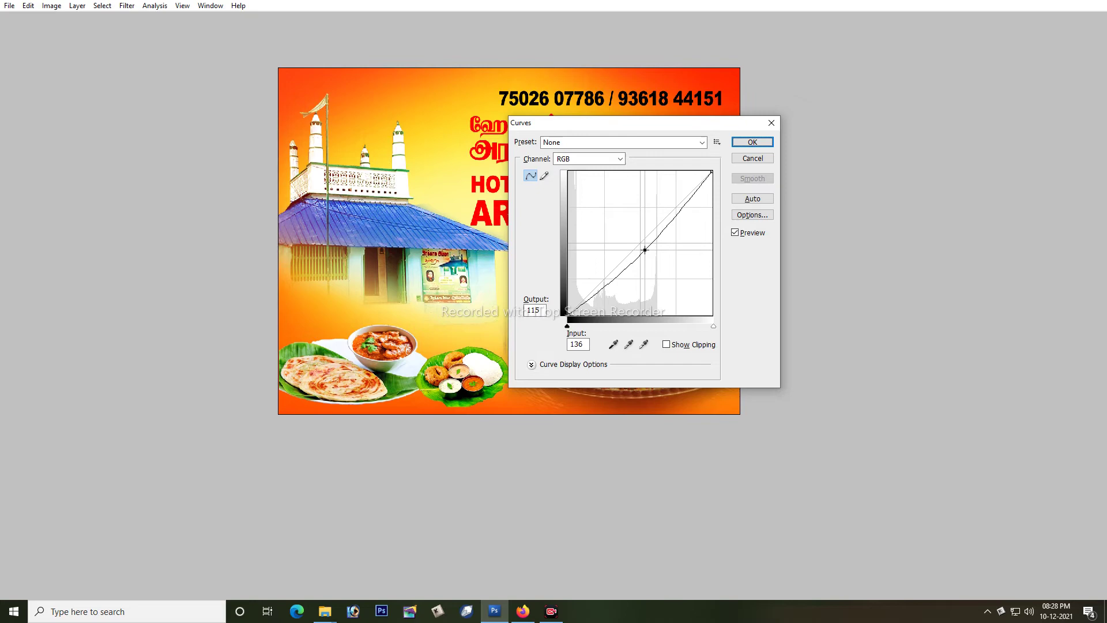
left_click(748, 162)
Try moving the biryani layer to other spots on the banner and undo each move
right_click(422, 88)
left_click(439, 96)
left_click_drag(438, 124, 466, 182)
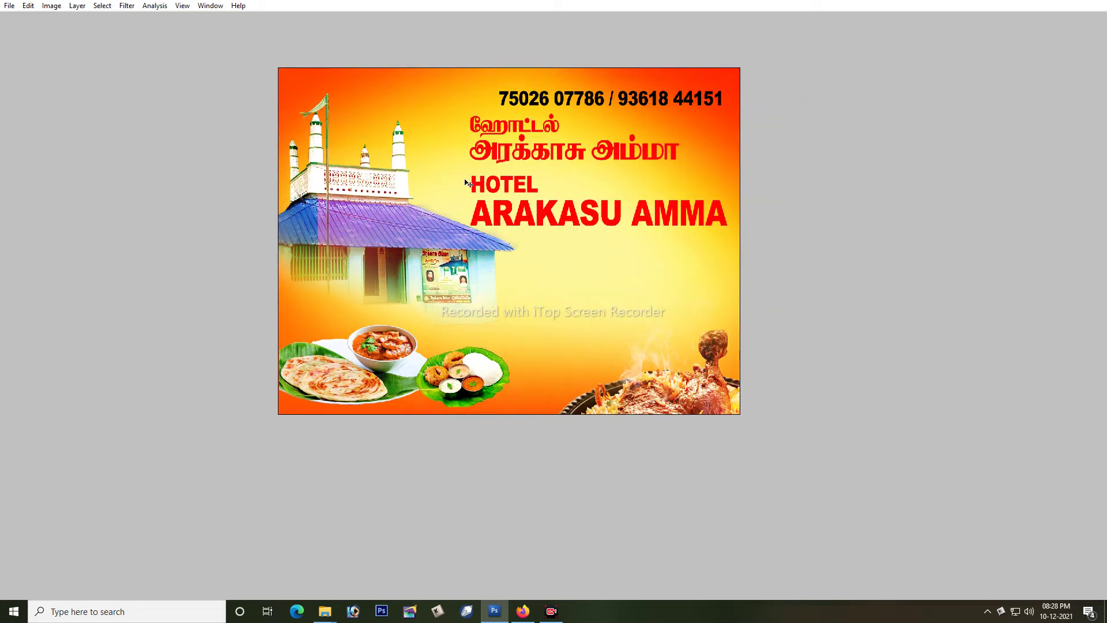
key("ctrl+z")
left_click_drag(612, 310, 543, 222)
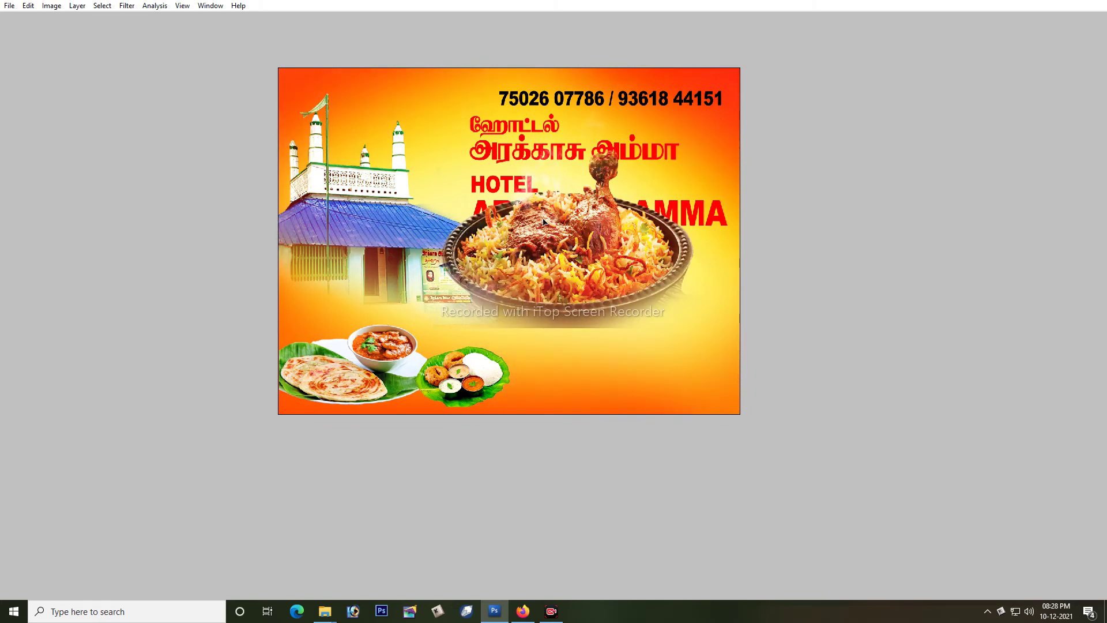
key("ctrl+z")
right_click(451, 110)
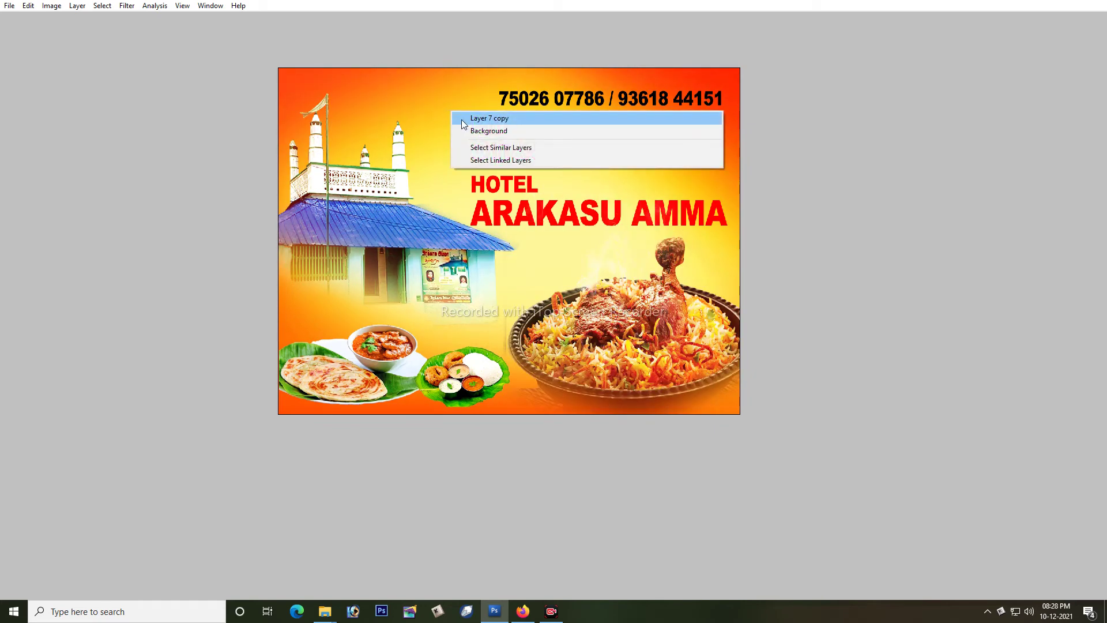
left_click(469, 131)
left_click_drag(410, 97, 456, 181)
left_click(456, 181)
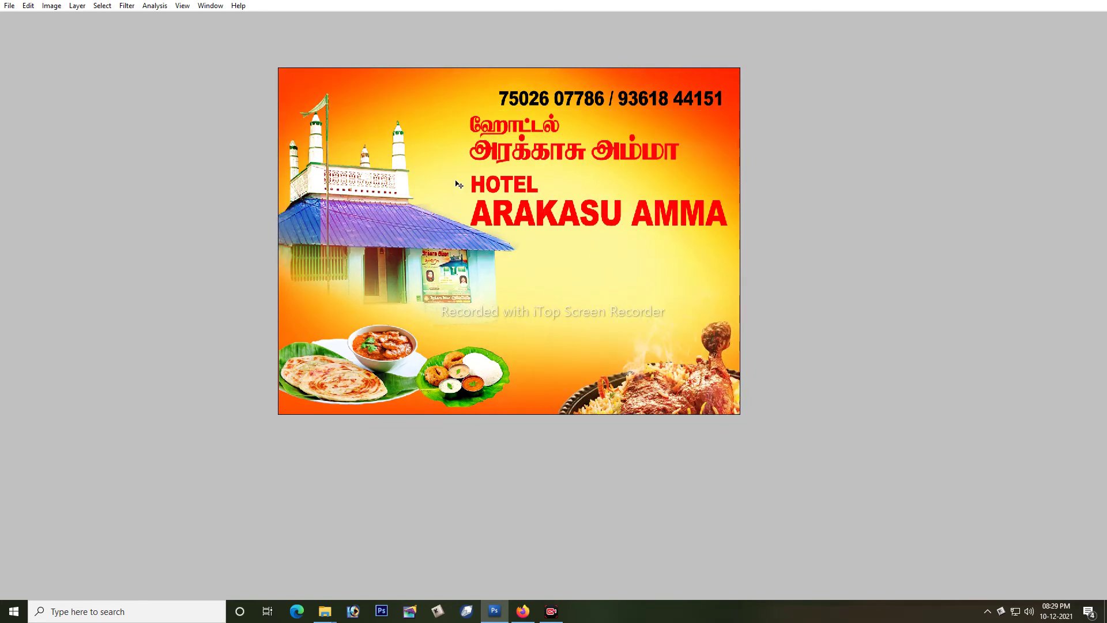
key("ctrl+shift+z")
Select the Background layer and brighten its midtones with Curves
right_click(429, 148)
left_click(447, 166)
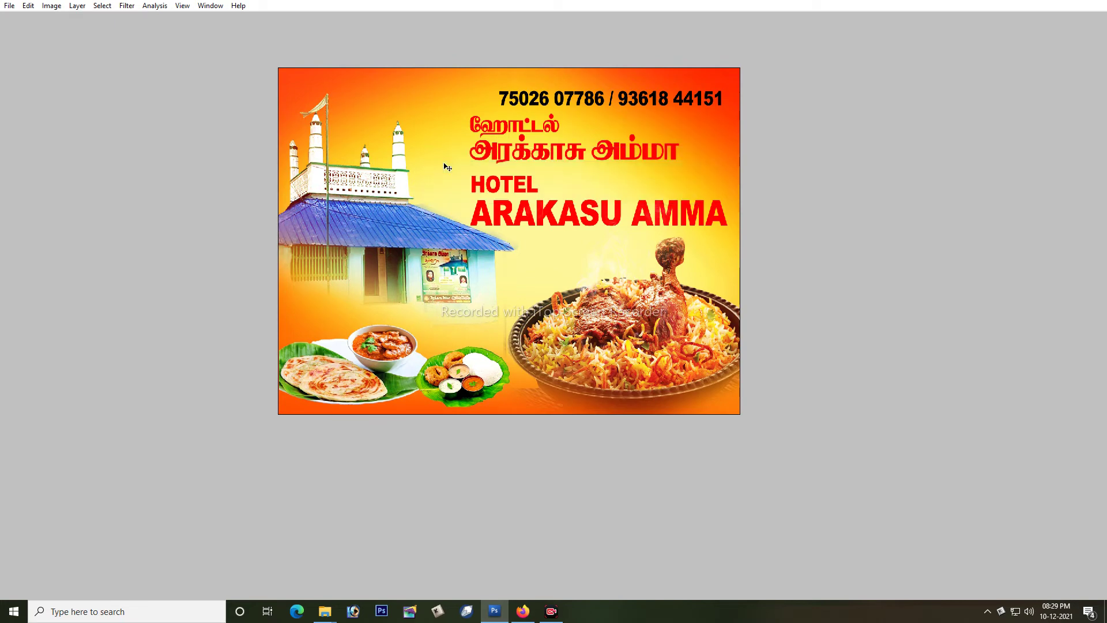
key("ctrl+m")
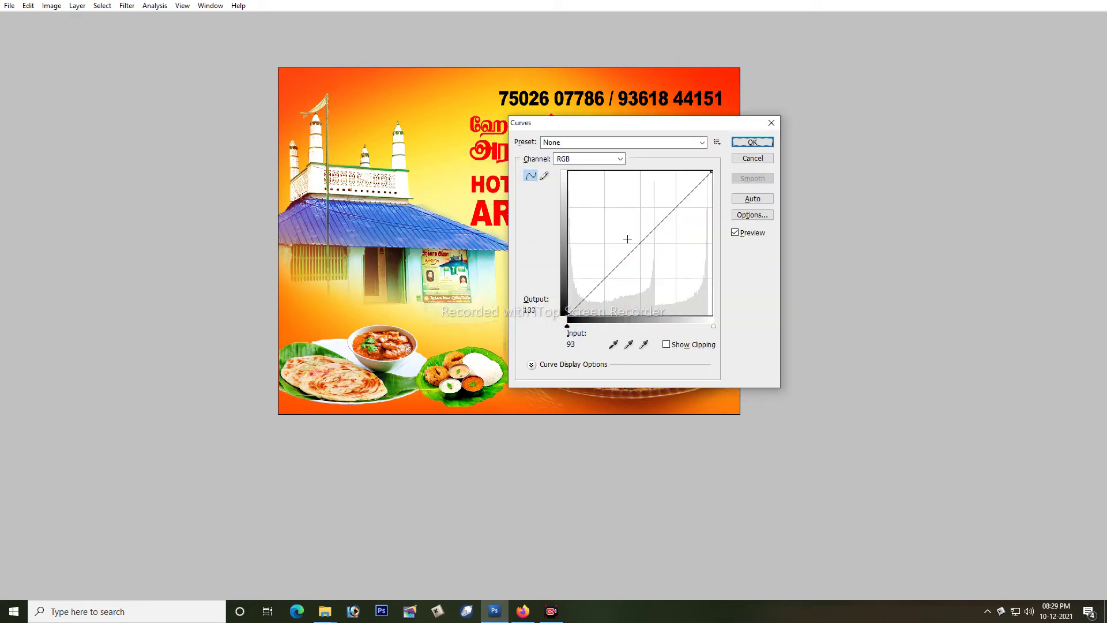
left_click_drag(648, 247, 630, 231)
key("Return")
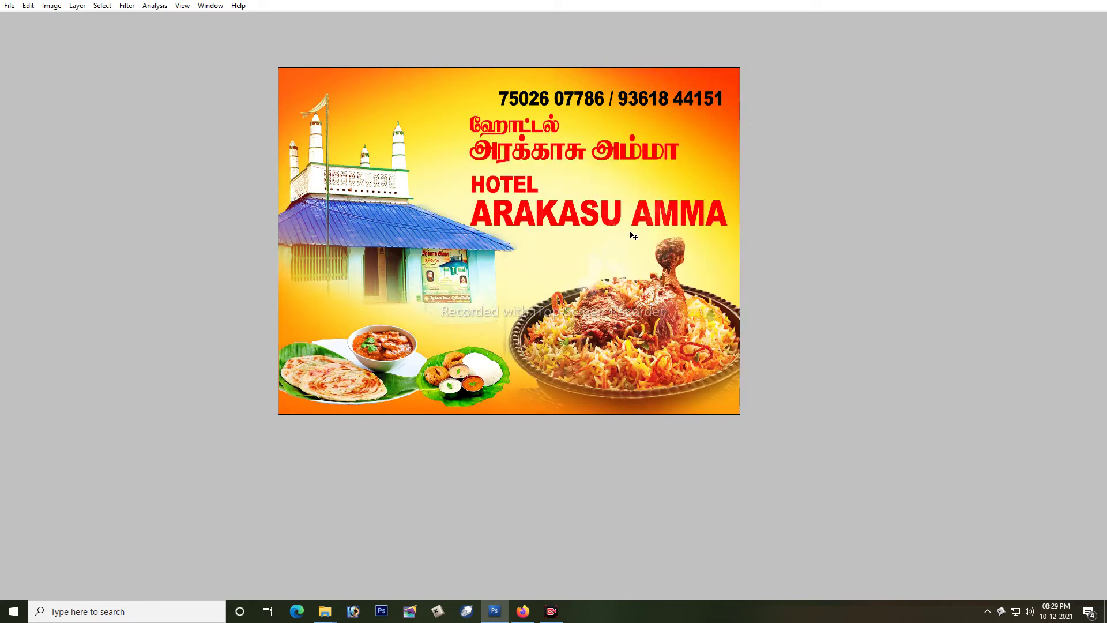
Try nudging the biryani layer to the right and undo the nudges
left_click(650, 343)
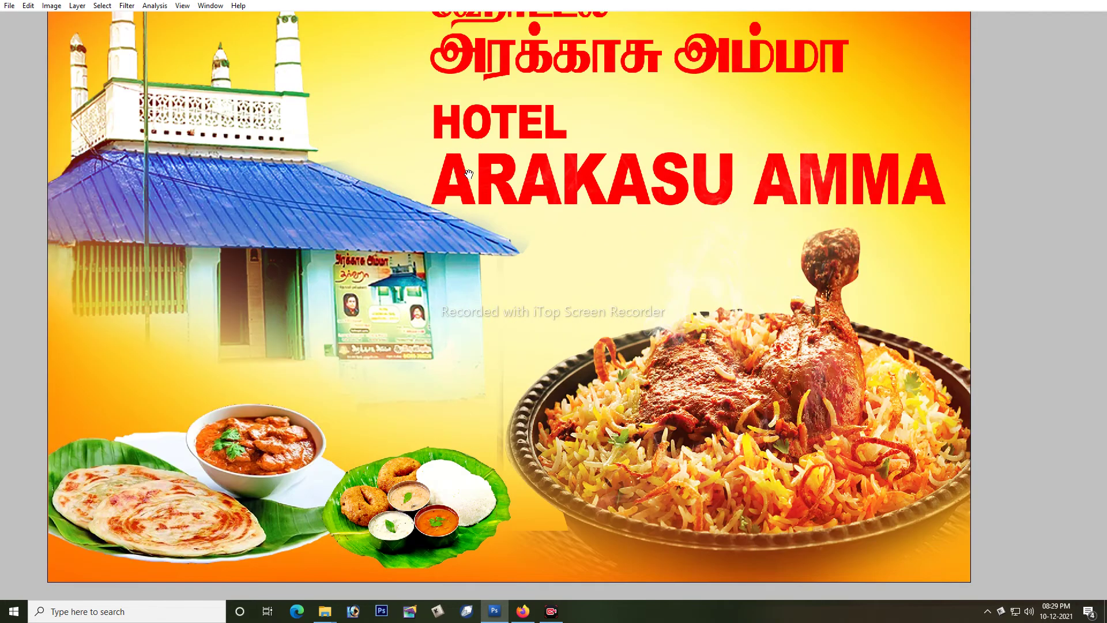
left_click_drag(467, 171, 397, 386)
right_click(451, 227)
left_click(384, 214)
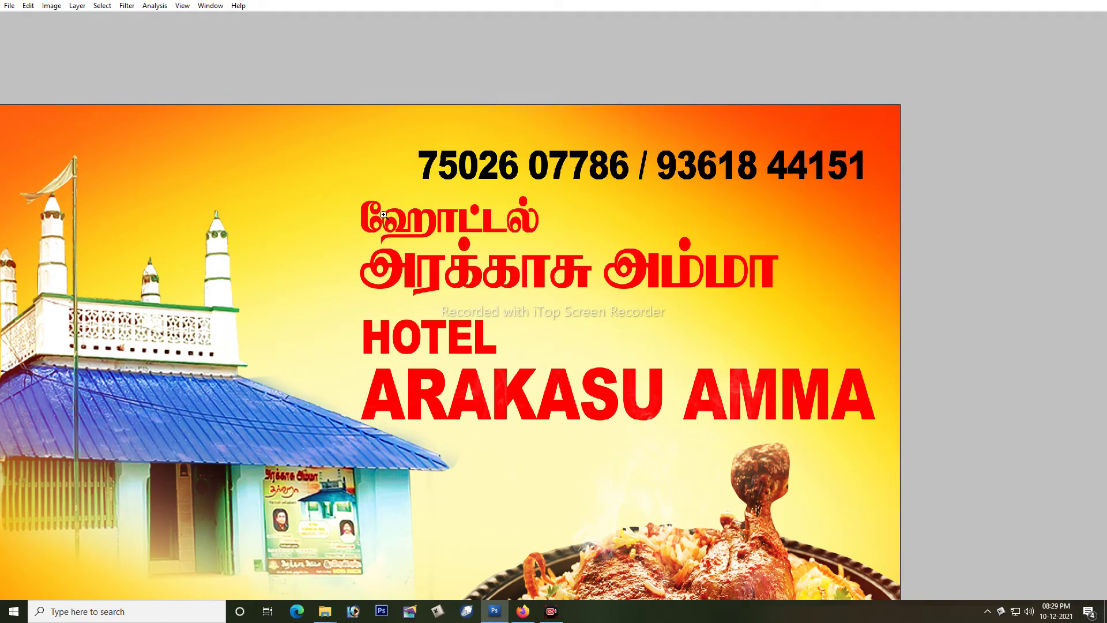
key("ctrl+z")
key("ctrl+z")
right_click(452, 217)
left_click(478, 229)
key("shift+Right")
key("shift+Right")
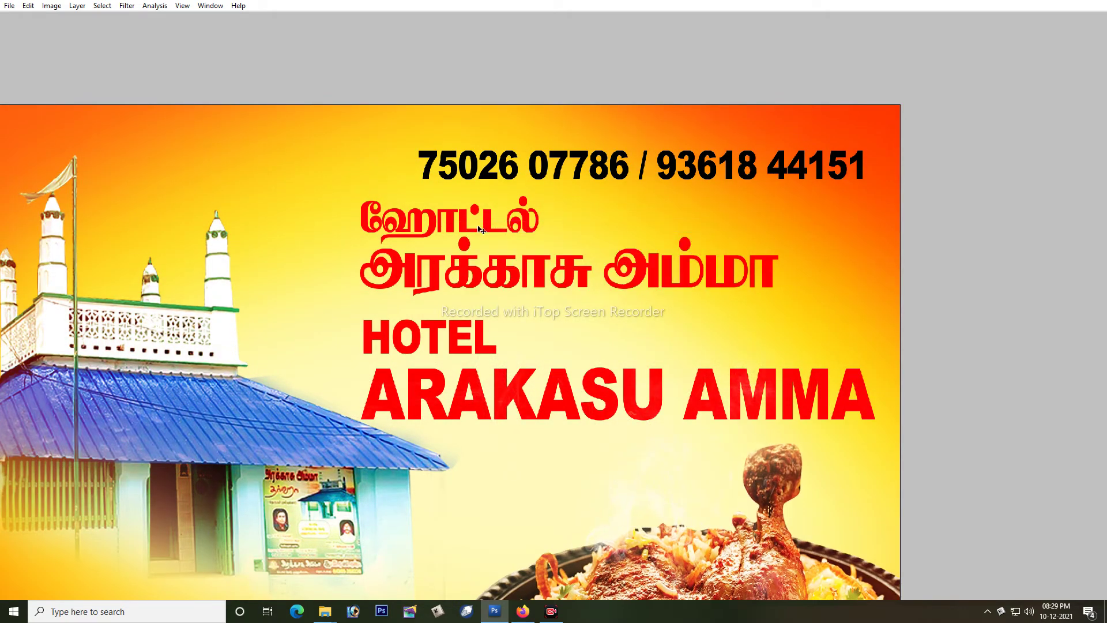
key("ctrl+z")
key("ctrl+z")
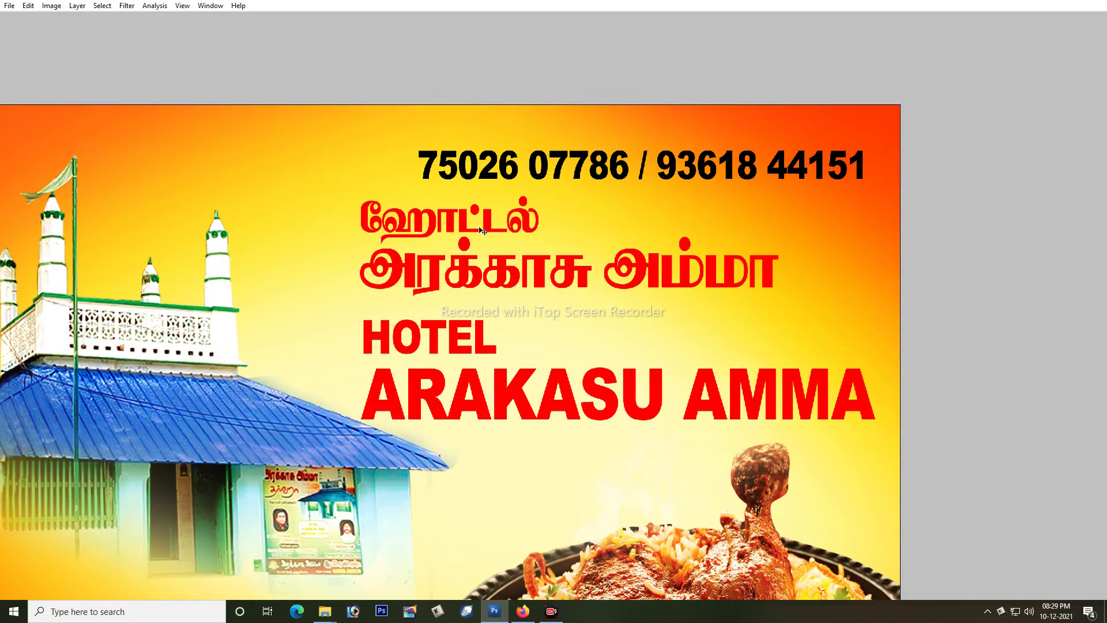
Select the two-line Tamil title and move it slightly to the right
key("ctrl+minus")
key("ctrl+minus")
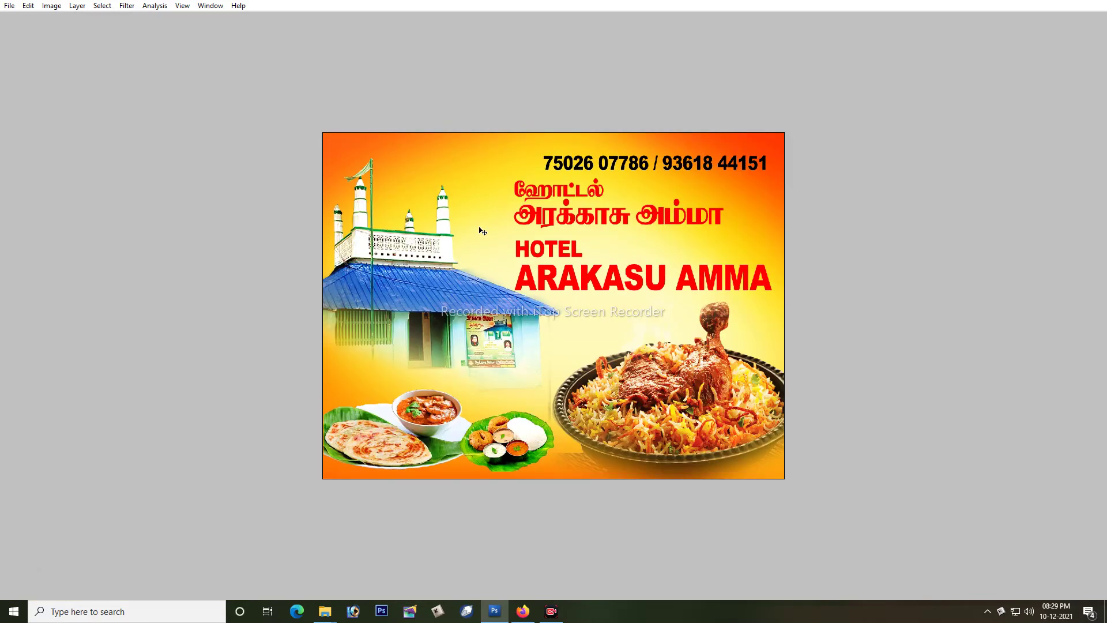
right_click(553, 212)
left_click(574, 217)
left_click_drag(564, 214, 581, 218)
Add a thick white Stroke layer style, positioned outside, to the Tamil title
key("alt+l")
key("y")
key("k")
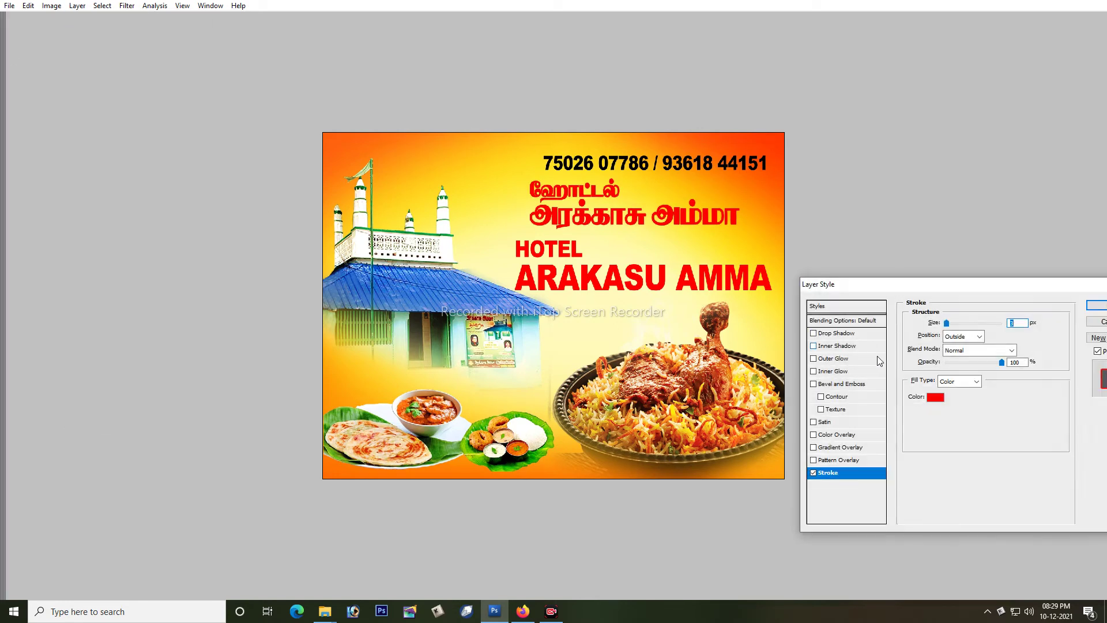
left_click_drag(947, 325, 952, 323)
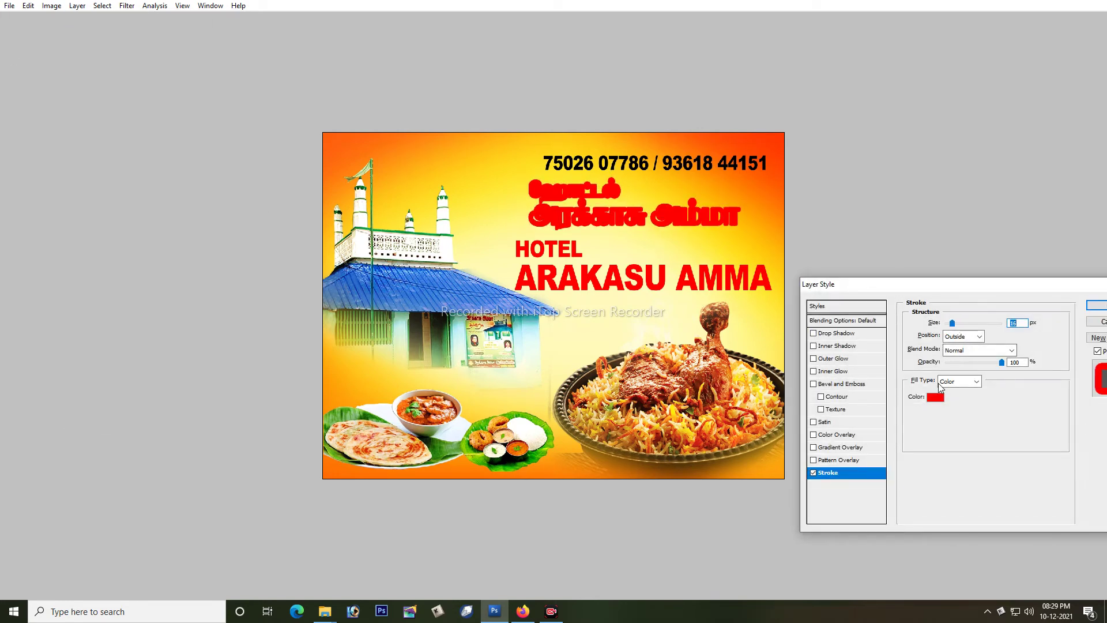
left_click(935, 397)
left_click(647, 326)
left_click(659, 363)
left_click(926, 357)
left_click(923, 356)
left_click_drag(952, 324, 960, 327)
key("Return")
key("alt+l")
key("Escape")
key("alt+l")
key("y")
key("d")
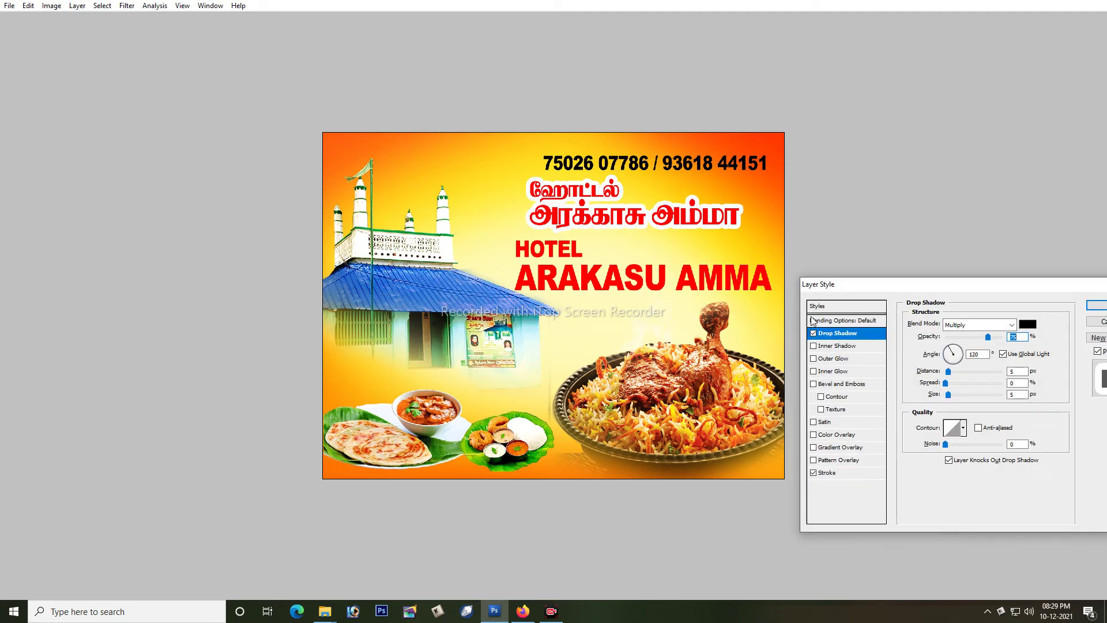
left_click(839, 306)
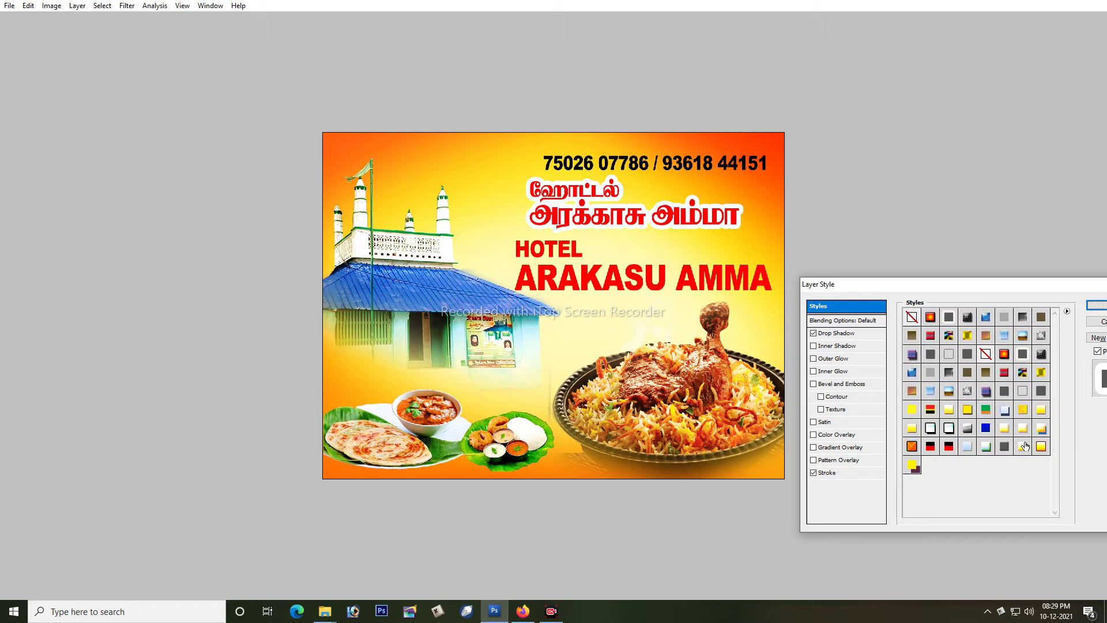
left_click(913, 449)
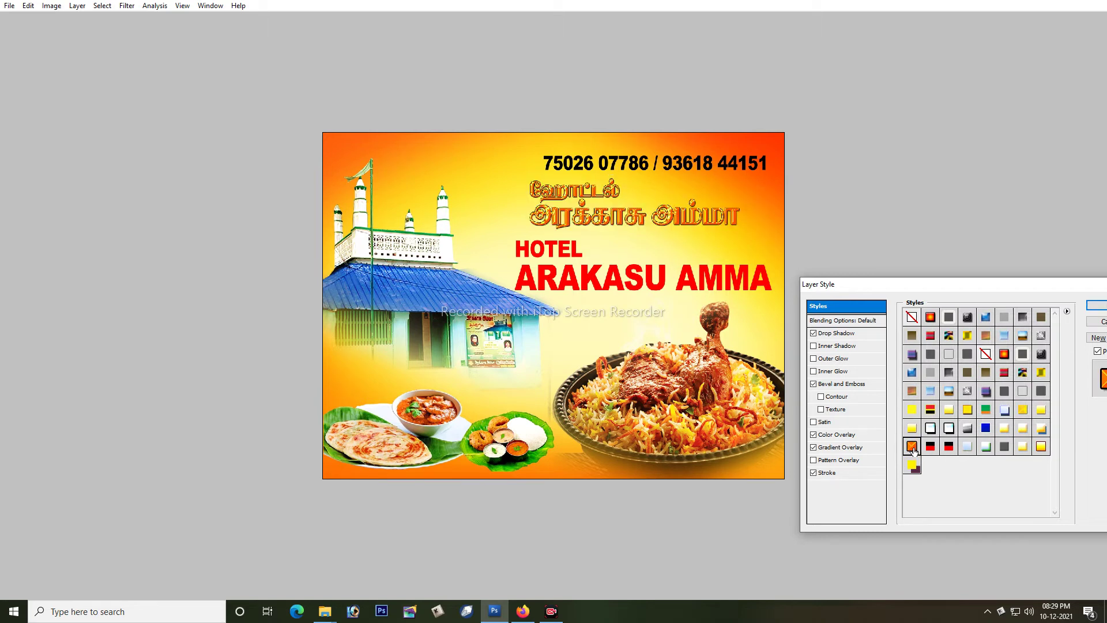
left_click(950, 431)
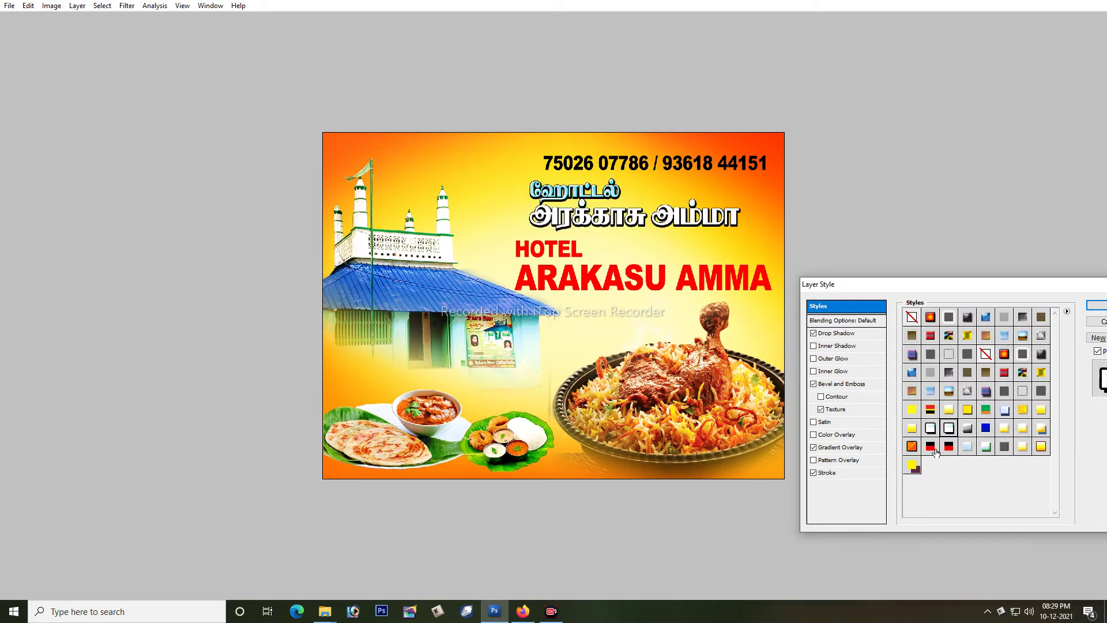
left_click(1005, 358)
left_click(1024, 391)
left_click(1041, 410)
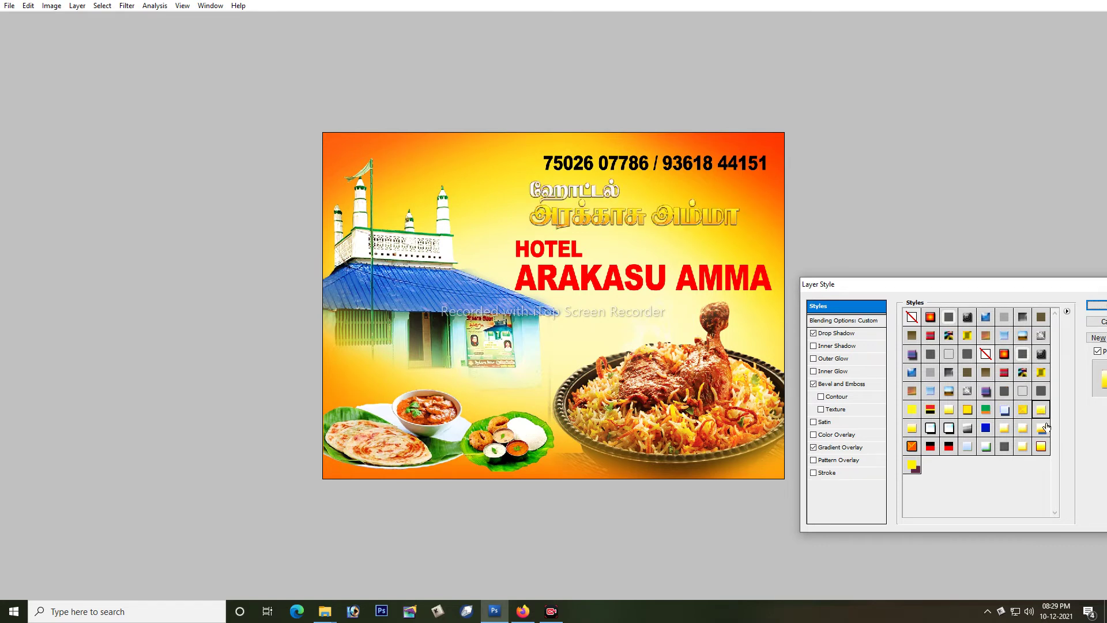
left_click(1045, 429)
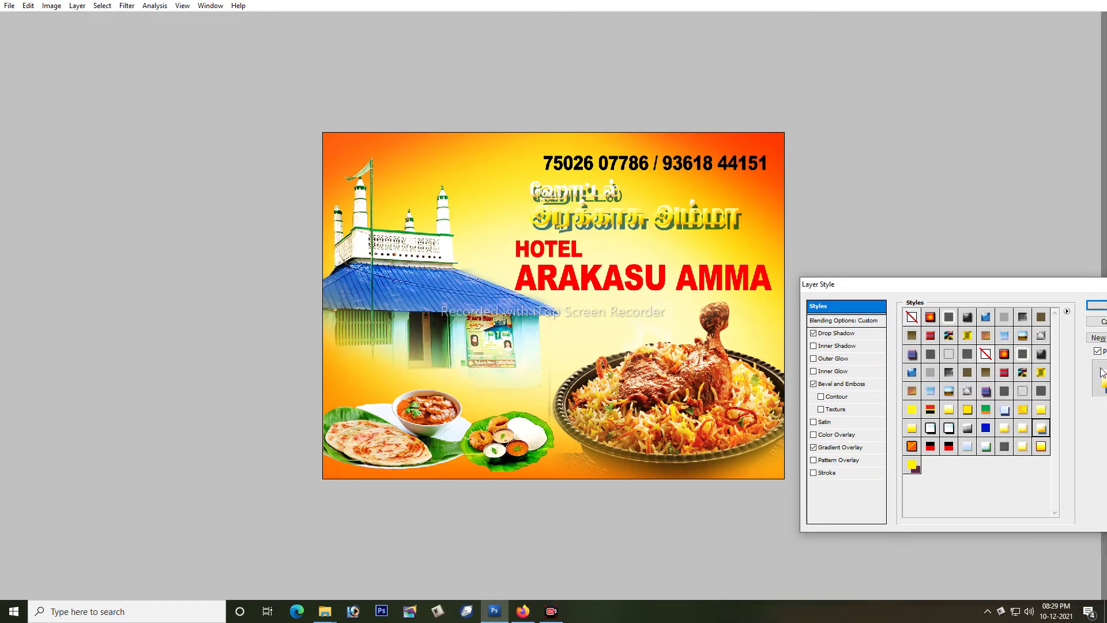
left_click(1099, 322)
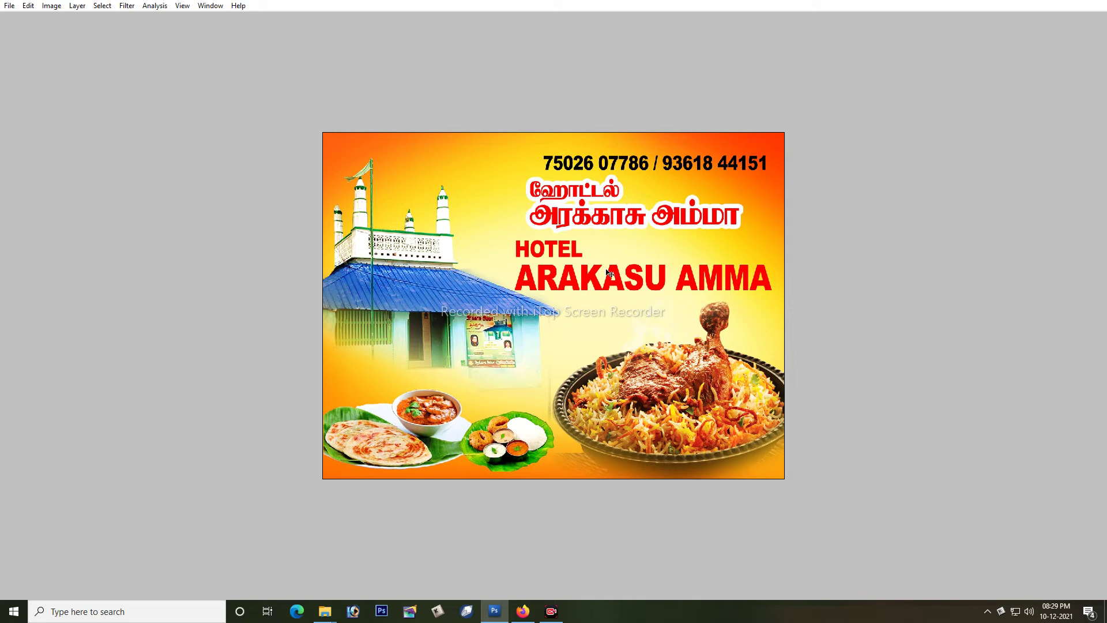
Move the English HOTEL ARAKASU AMMA title to the right and scale it down slightly to fit inside the banner
left_click_drag(612, 272, 627, 272)
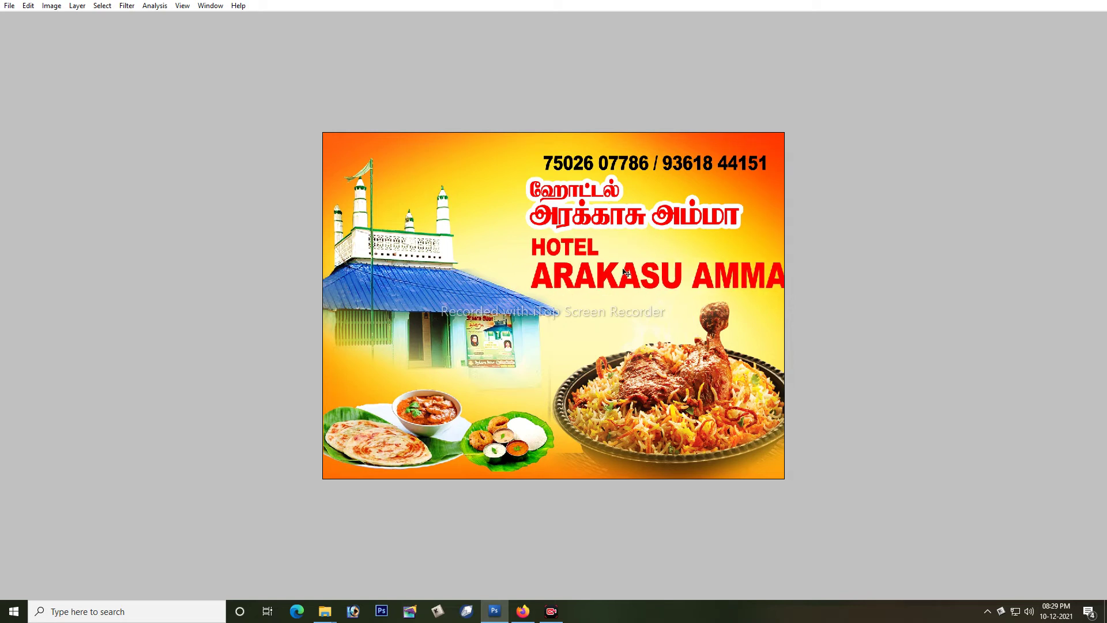
key("ctrl+t")
left_click_drag(798, 300, 783, 296)
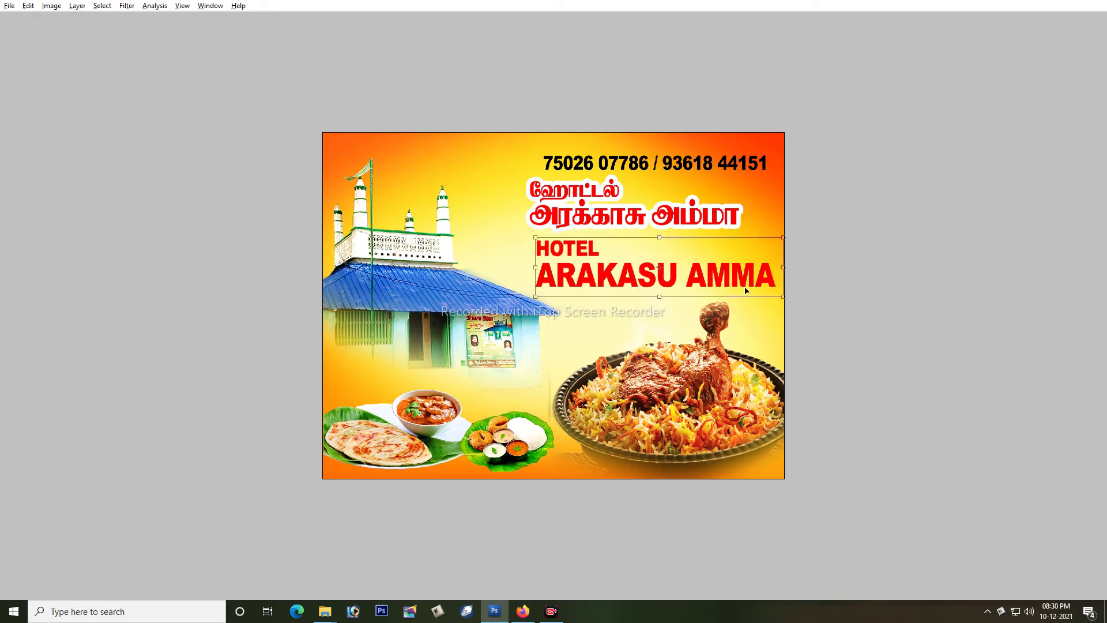
key("Return")
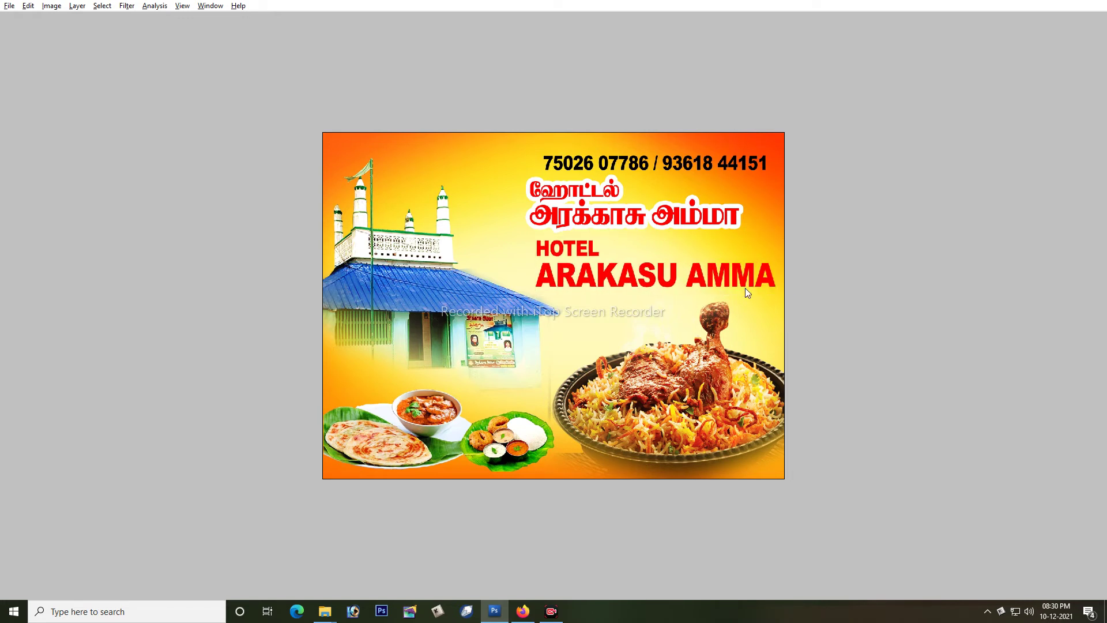
Try pasting the previously copied layer style onto the English title and undo it
key("alt+l")
key("y")
key("p")
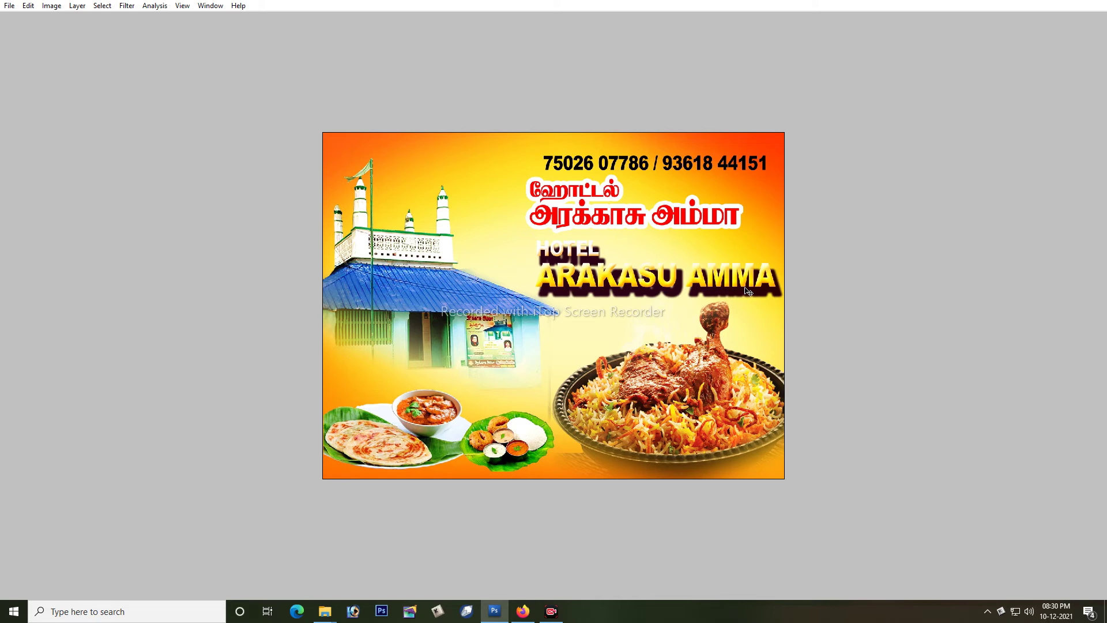
key("ctrl+z")
Copy the Tamil title's white stroke layer style and paste it onto the English HOTEL ARAKASU AMMA title
right_click(665, 219)
left_click(694, 229)
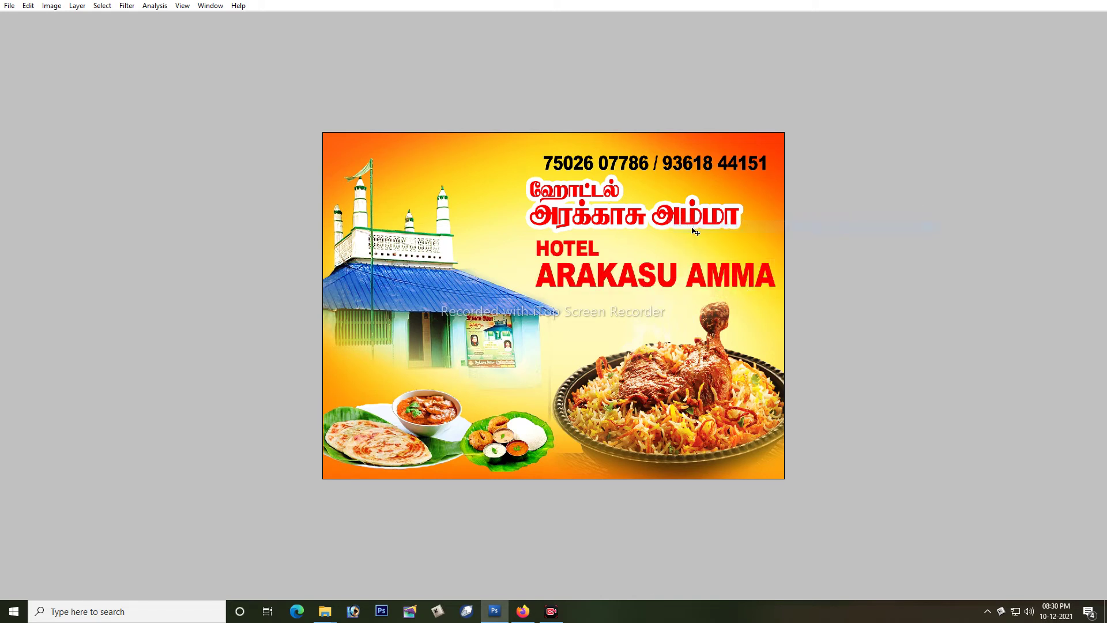
key("alt+l")
key("y")
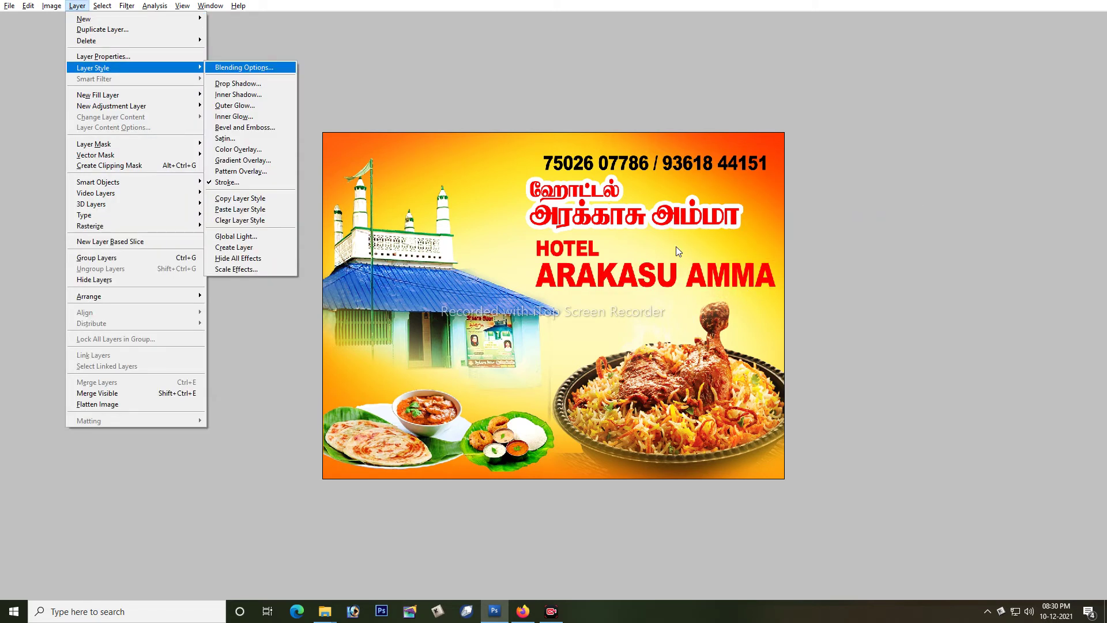
key("c")
right_click(630, 280)
left_click(643, 284)
key("alt+l")
key("y")
key("p")
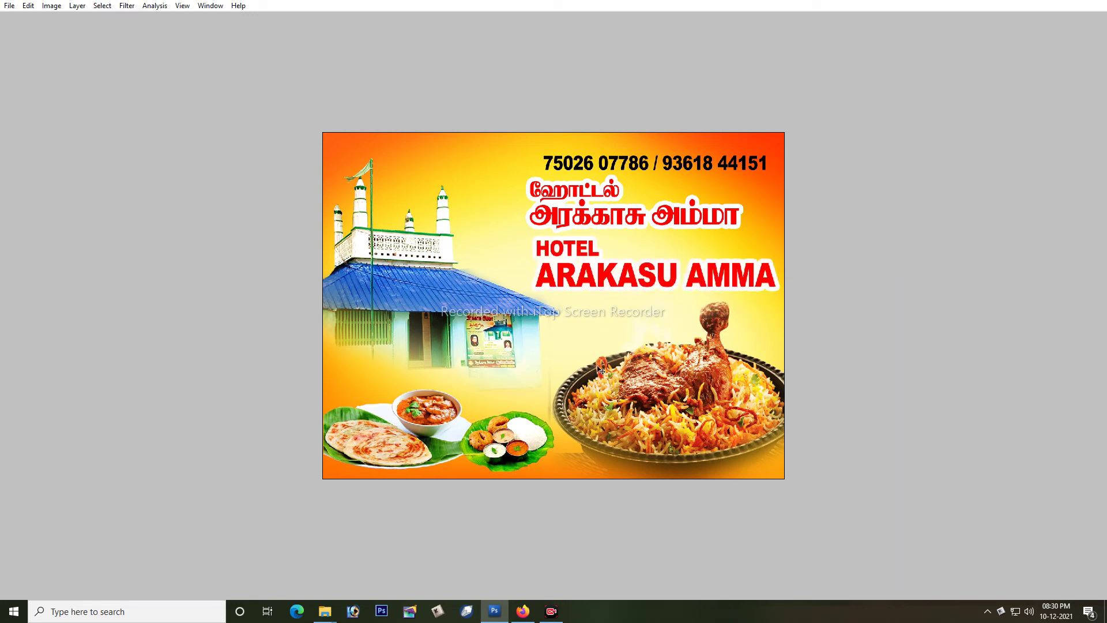
Select the phone number line, shift it slightly up and left, and fill it with dark red
right_click(631, 156)
left_click(638, 166)
left_click_drag(636, 161, 633, 159)
key("alt+BackSpace")
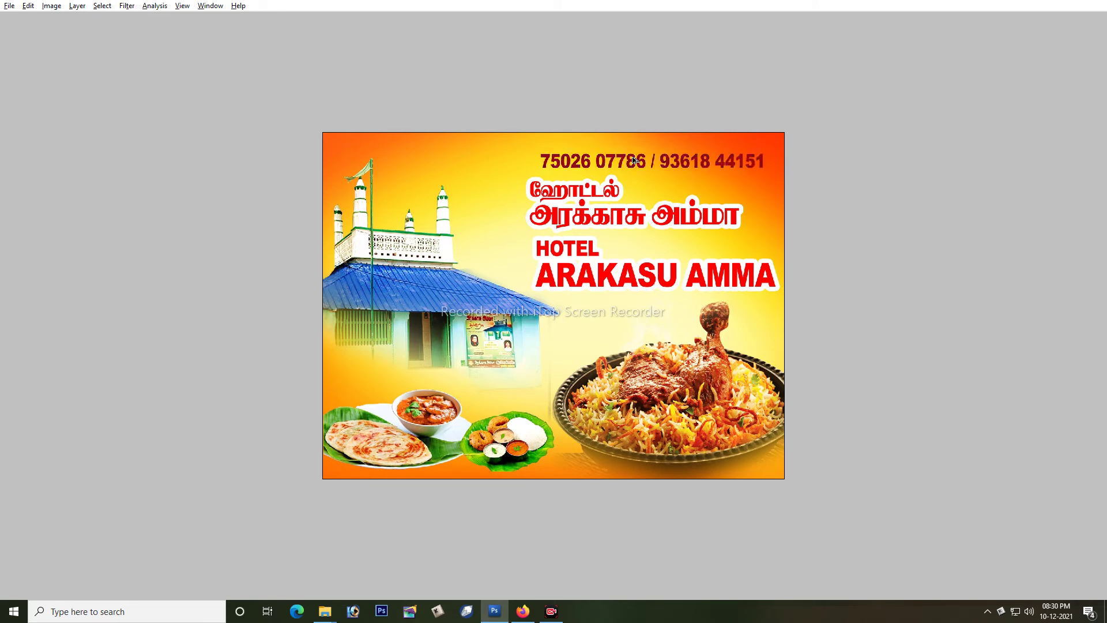
Add a white 19 px Stroke layer style, positioned outside, to the phone number line
key("alt+l")
key("Escape")
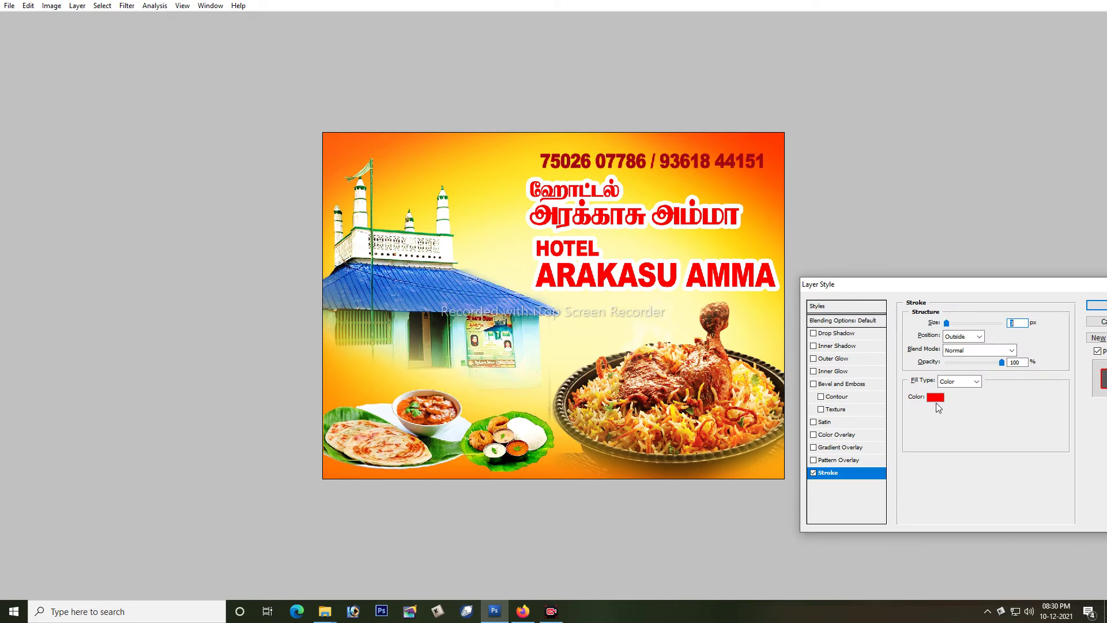
left_click(934, 396)
left_click(656, 364)
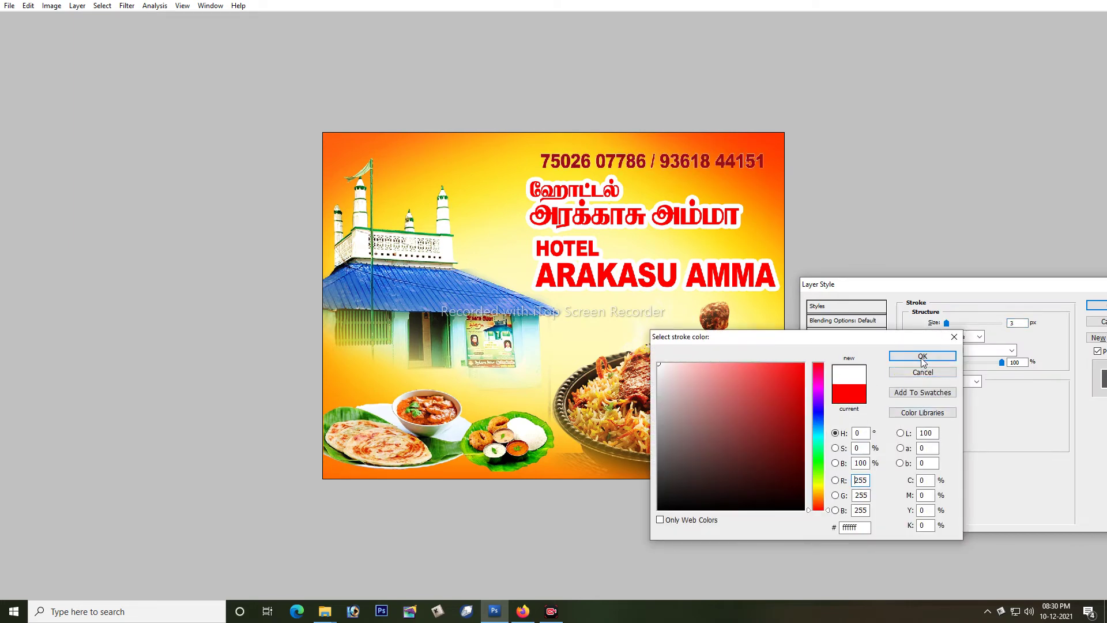
left_click(921, 358)
key("Up")
key("Up")
key("Up")
key("Up")
key("Up")
key("Up")
key("Up")
key("Up")
key("Up")
key("Up")
key("Up")
key("Up")
key("Up")
key("Up")
key("Up")
key("Up")
key("Up")
key("Up")
key("Up")
key("Up")
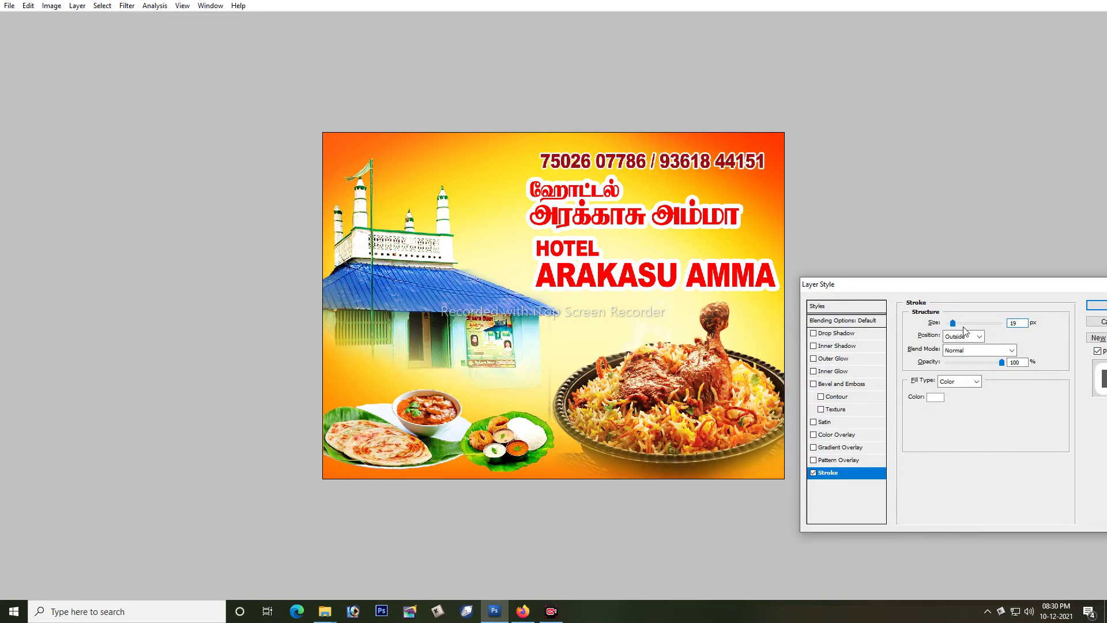
key("Return")
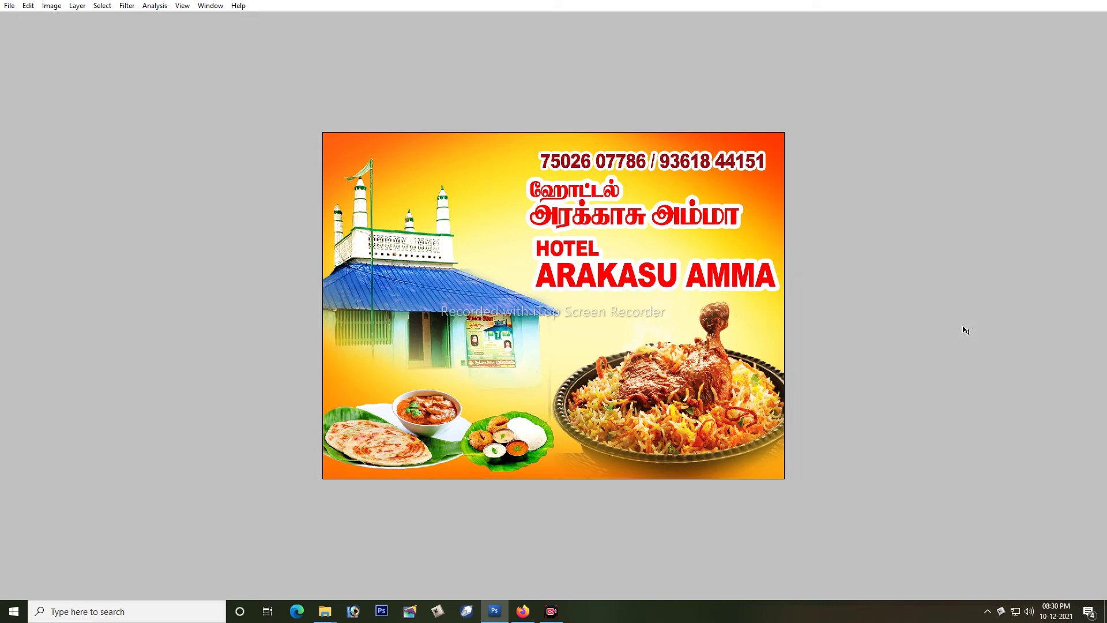
Outline a curved area across the banner's lower part with the Pen tool and fill it with dark red behind the food images
right_click(581, 212)
left_click(582, 217)
left_click_drag(793, 416, 958, 318)
left_click_drag(934, 444, 937, 465)
left_click_drag(913, 501, 890, 527)
left_click_drag(862, 547, 773, 577)
left_click_drag(705, 596, 508, 610)
left_click_drag(322, 525, 235, 454)
left_click_drag(208, 339, 202, 229)
left_click(201, 227)
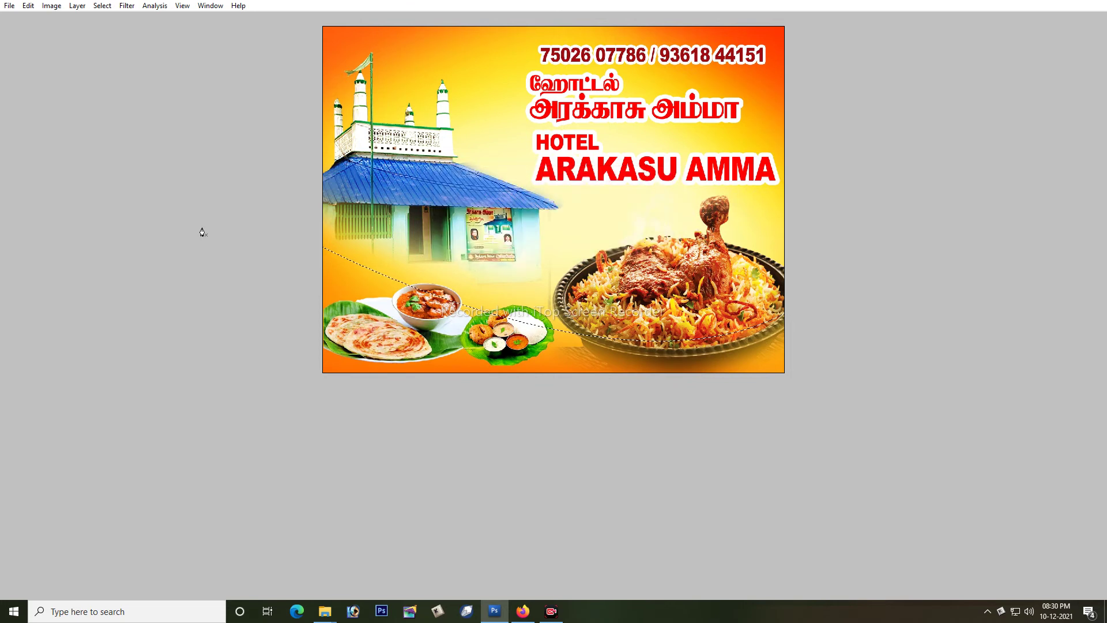
key("alt+BackSpace")
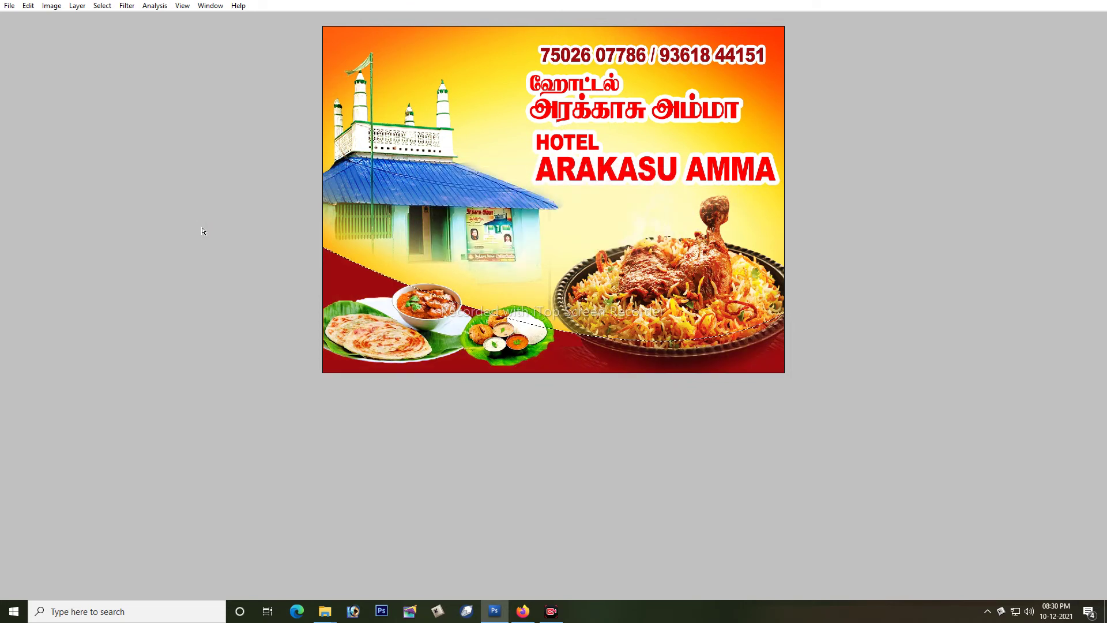
key("ctrl+d")
Stretch the dark red curved shape slightly taller with Free Transform
key("ctrl+t")
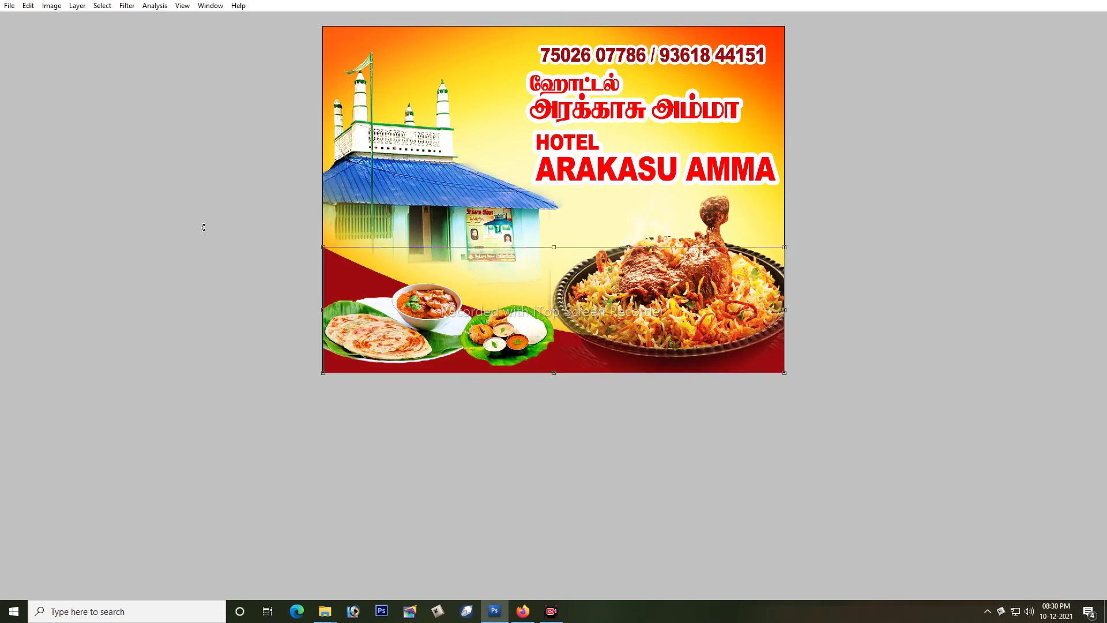
left_click_drag(557, 246, 556, 229)
key("Return")
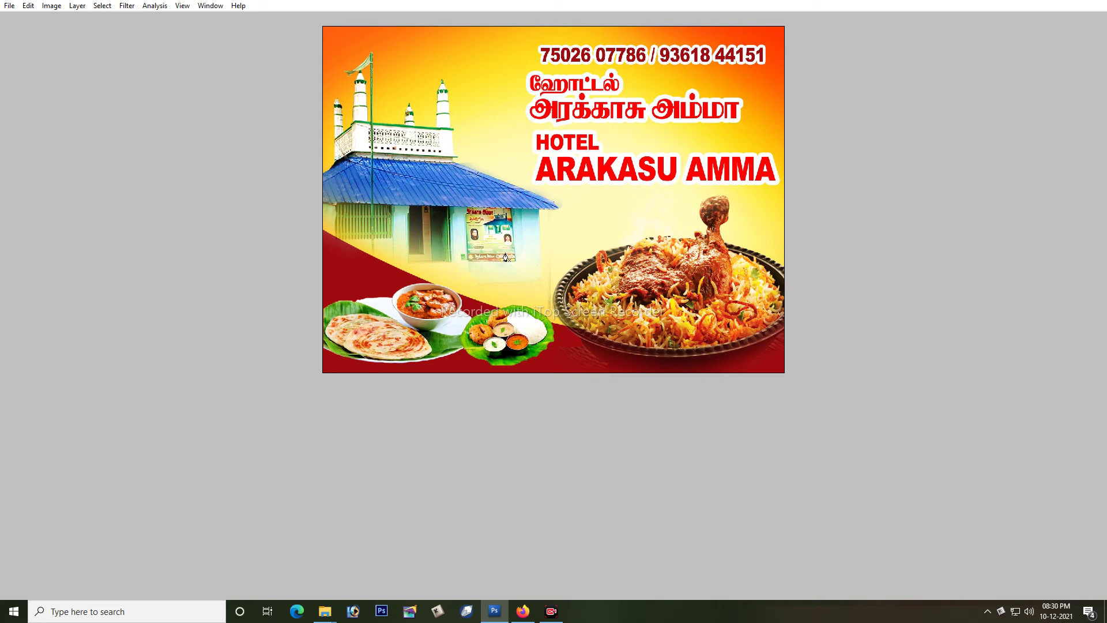
Try shifting the dark red shape's curved edge upward and undo the change
right_click(348, 282)
left_click(365, 300)
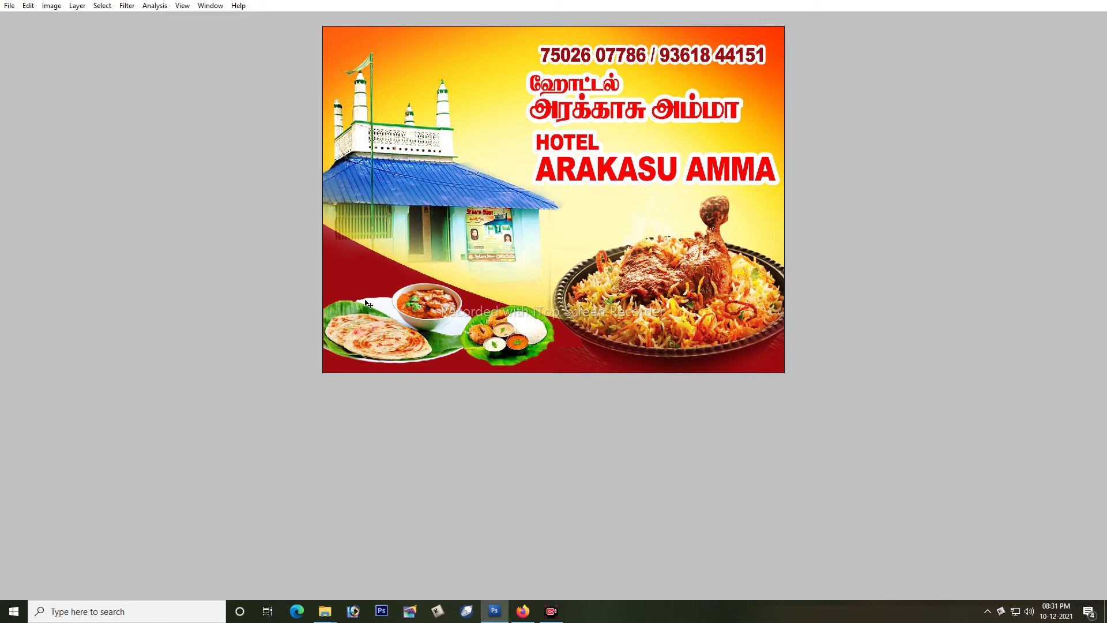
key("ctrl+alt+z")
key("ctrl+alt+z")
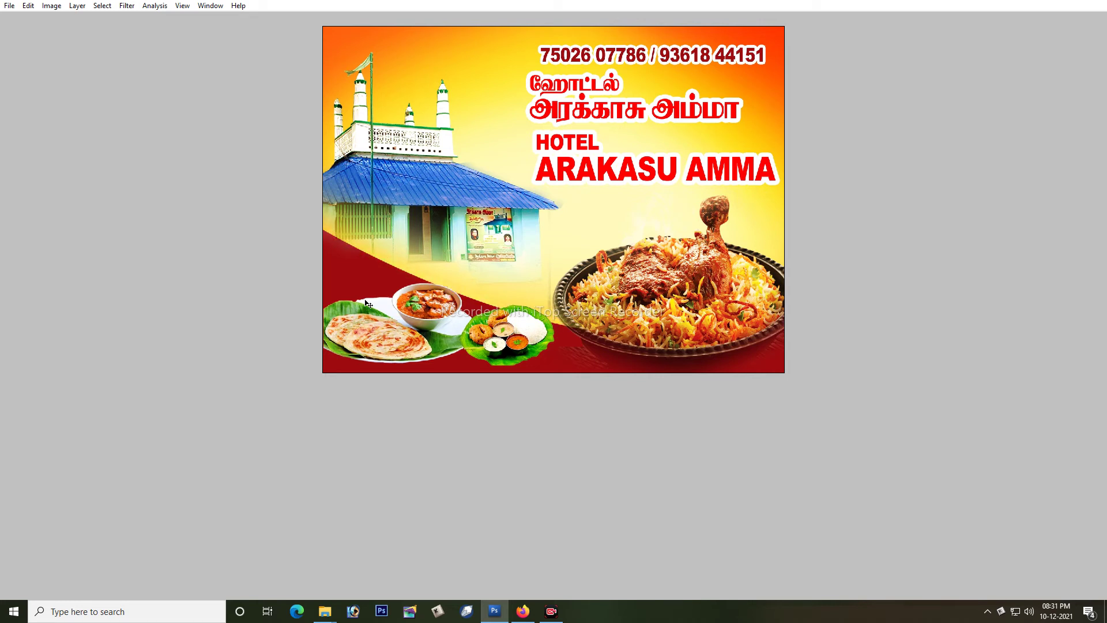
Place a yellow-orange copy behind the dark red shape, offset to form a thin band along its curved edge
key("ctrl+plus")
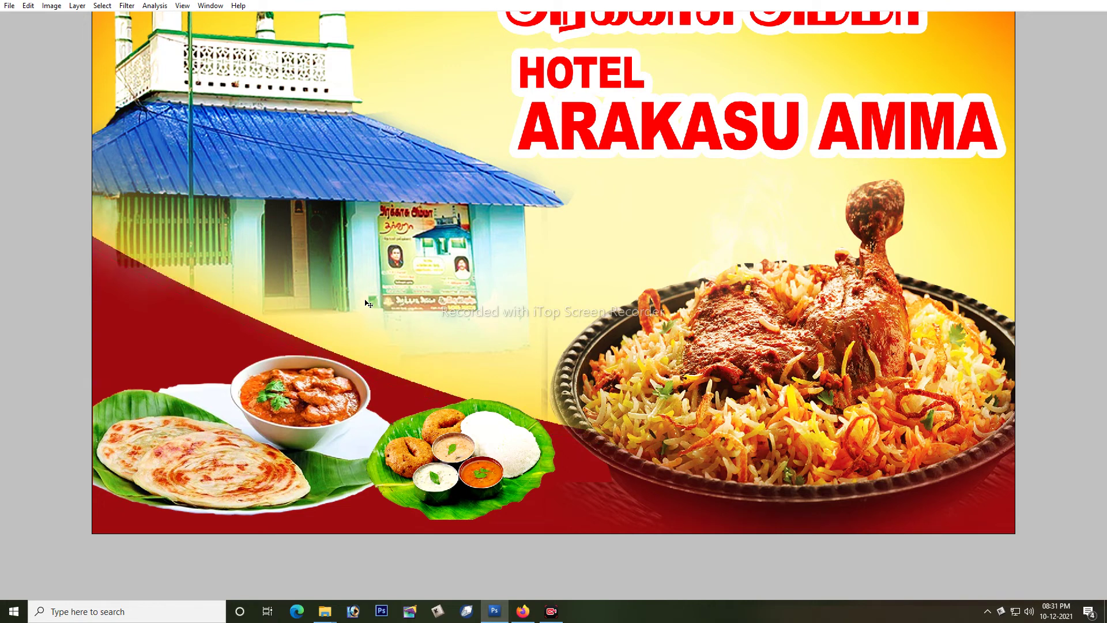
key("shift+Down")
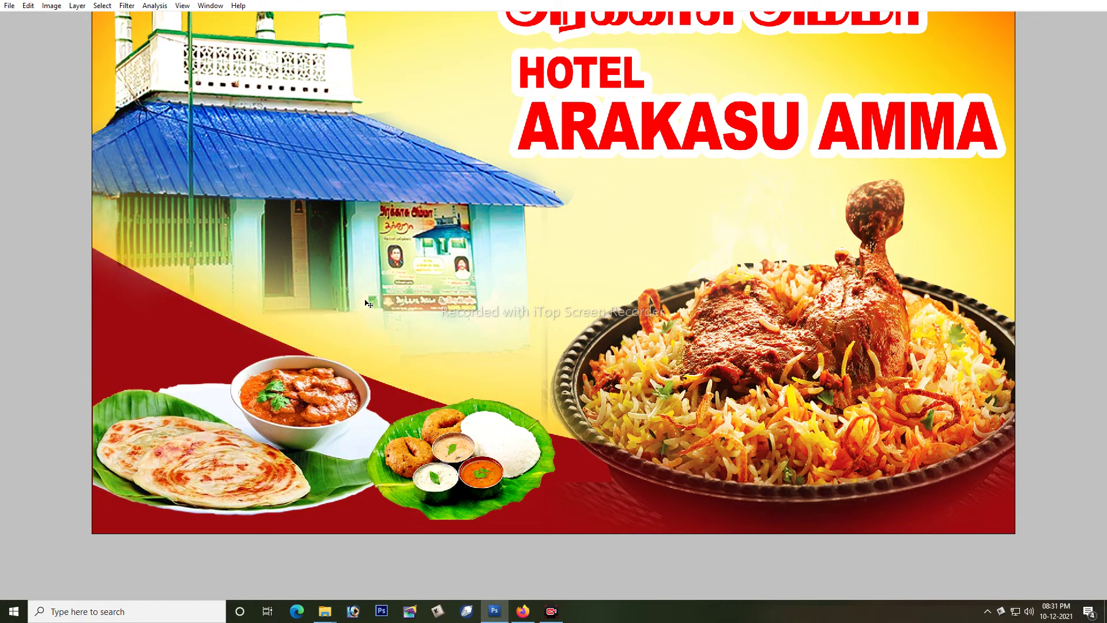
key("shift+Up")
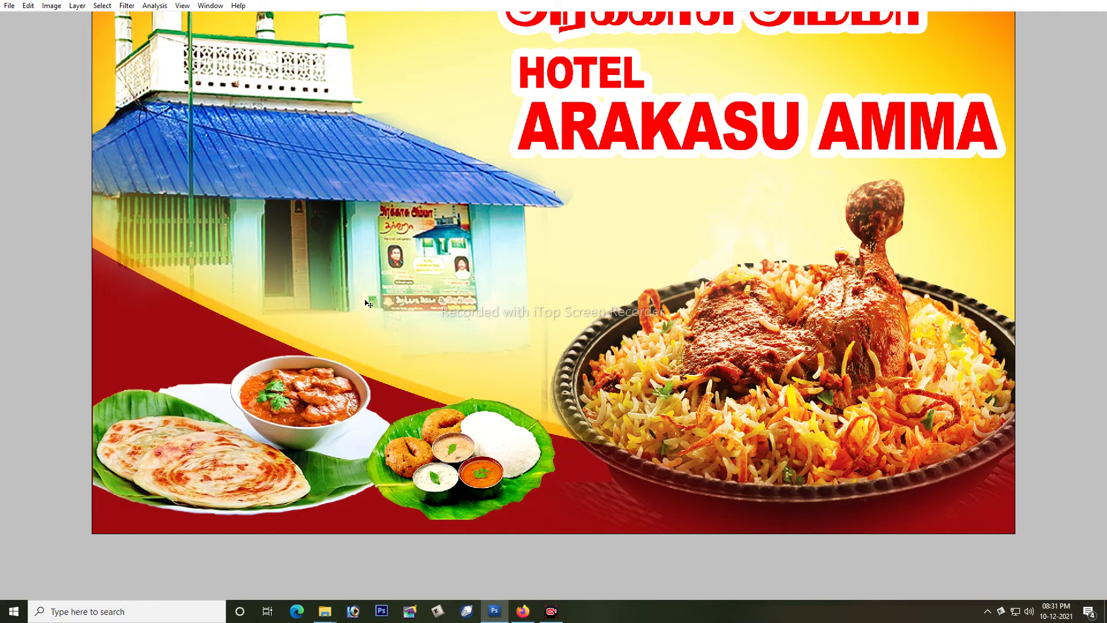
key("ctrl+minus")
key("ctrl+minus")
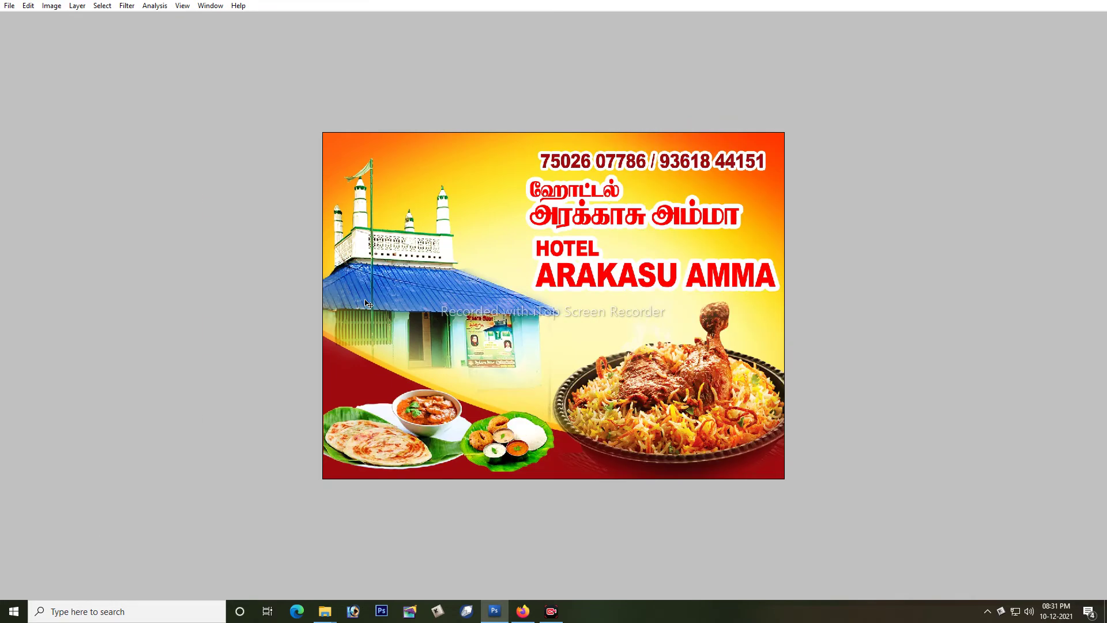
Add a Drop Shadow layer style with an increased size to the yellow-orange band
key("ctrl+plus")
key("alt+l")
key("y")
key("d")
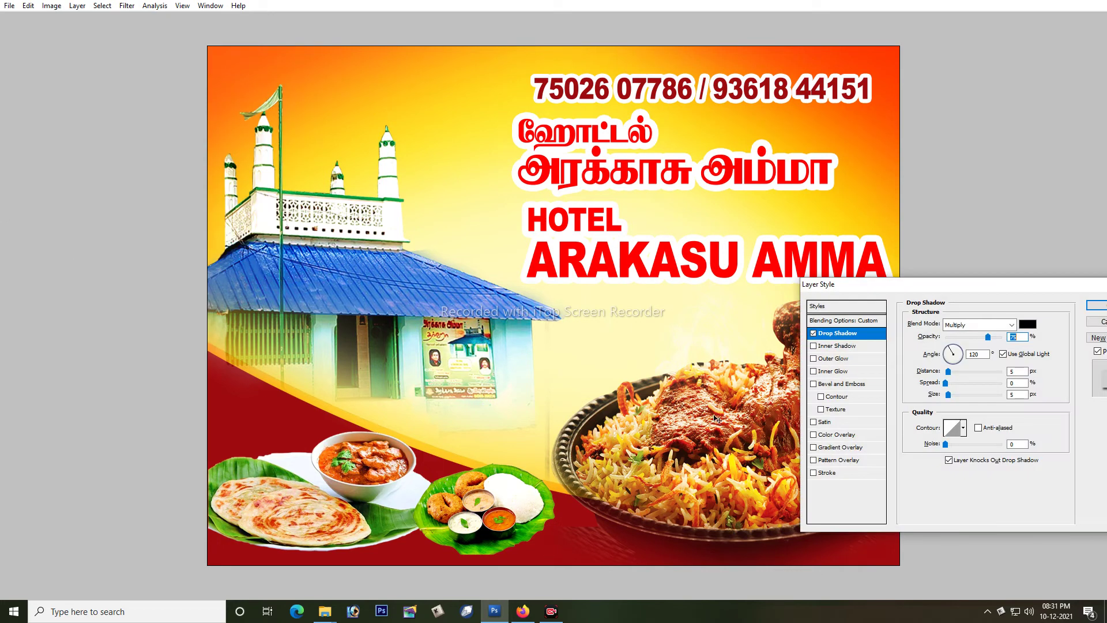
left_click_drag(949, 394, 973, 394)
key("Return")
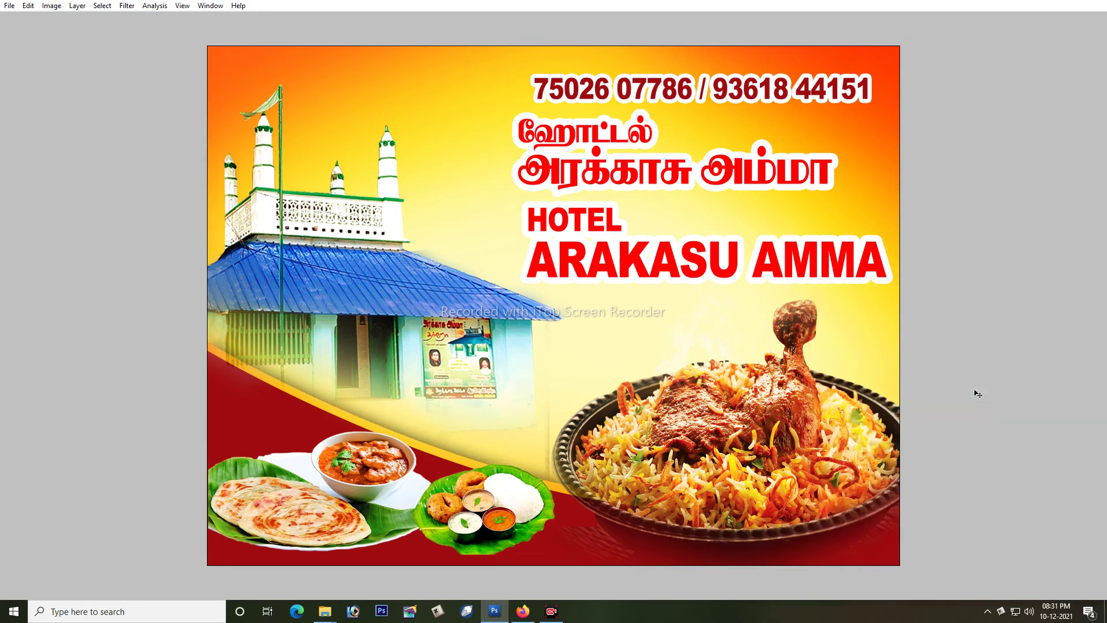
Select the biryani layer and soften the plate's left edge with a smaller Eraser brush
key("Tab")
key("Tab")
right_click(638, 425)
left_click(650, 431)
key("e")
key("bracketleft")
key("bracketleft")
key("bracketleft")
key("bracketleft")
key("bracketleft")
key("bracketleft")
key("bracketleft")
key("bracketleft")
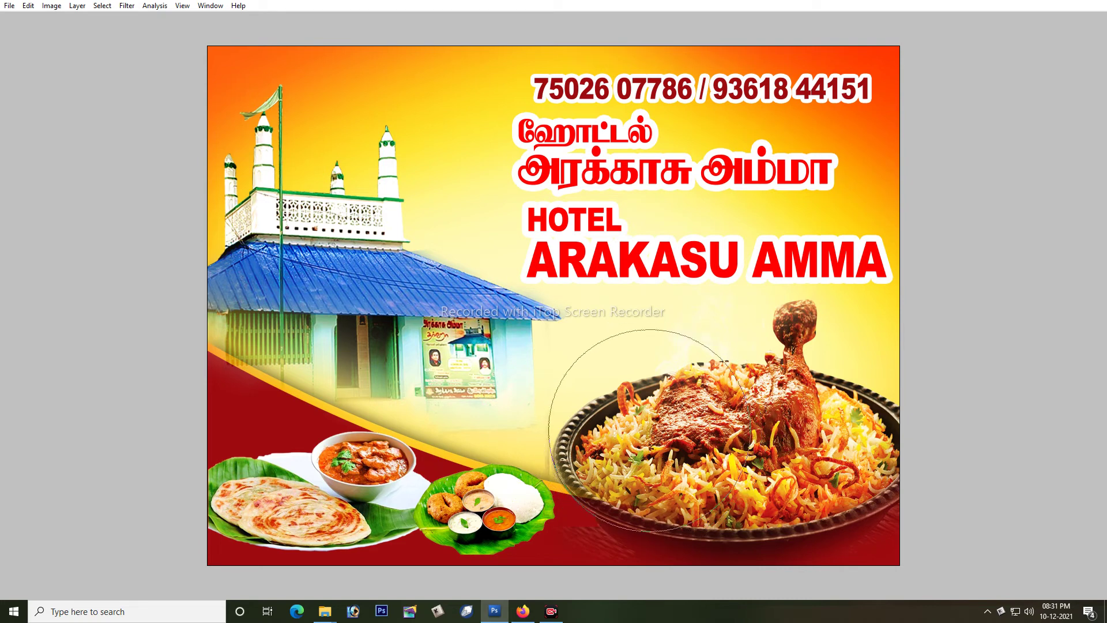
key("bracketleft")
key("bracketleft")
key("bracketleft")
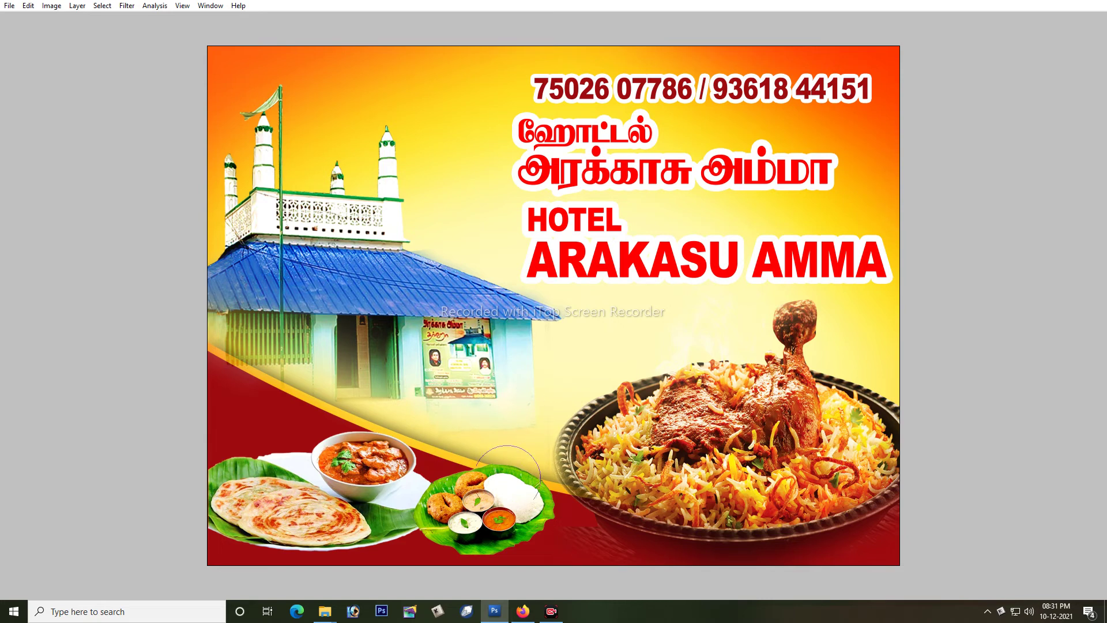
key("space")
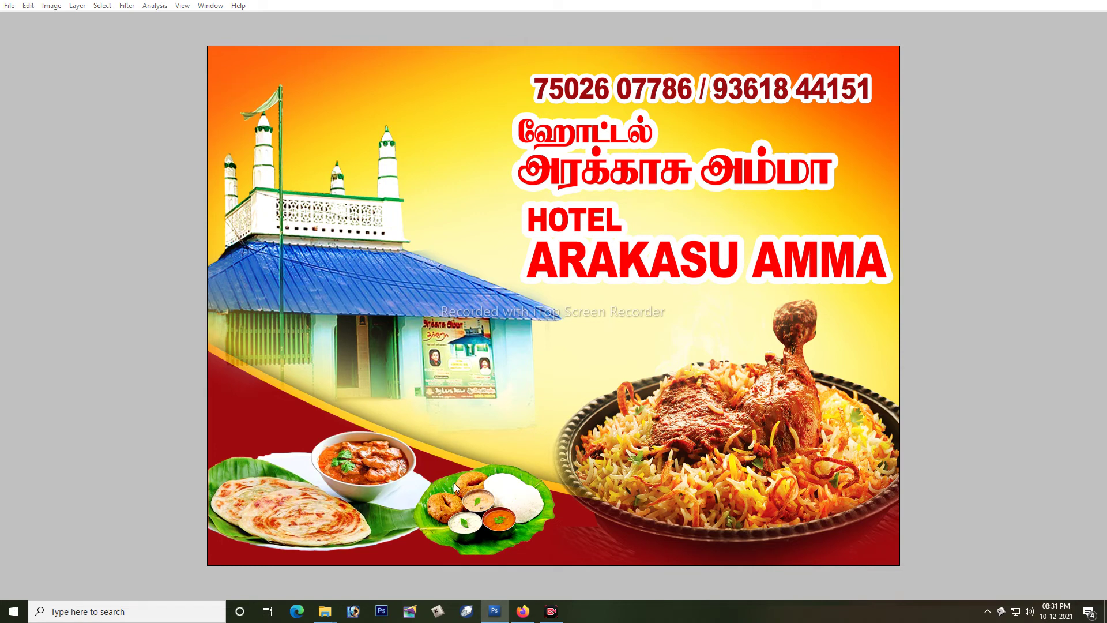
Save the banner with Save As
key("ctrl+shift+s")
left_click(773, 430)
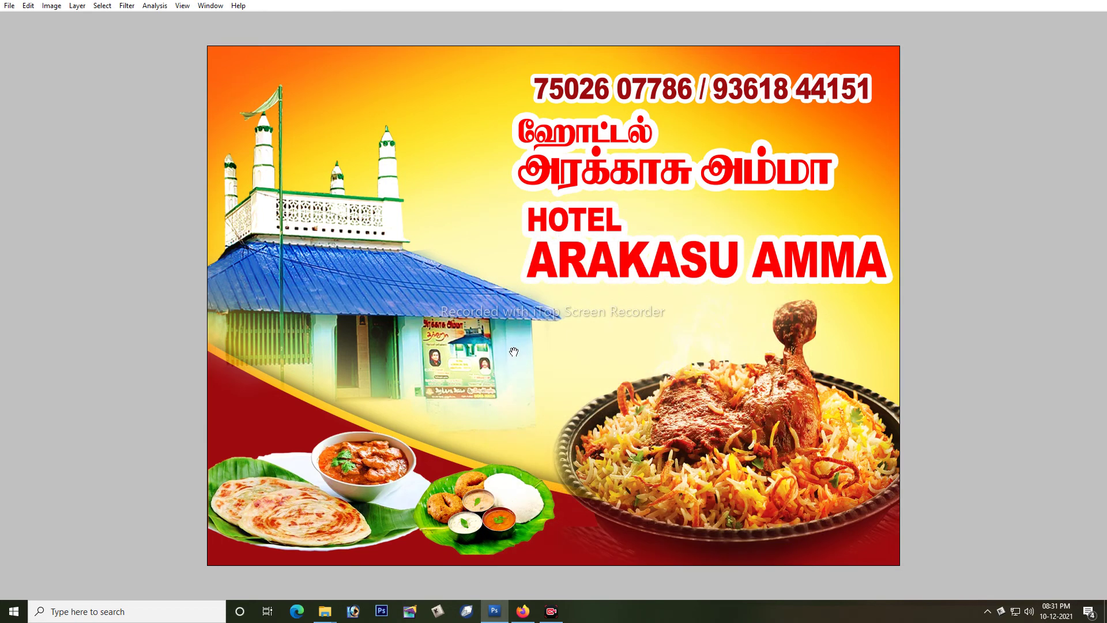
Move the English title and the Tamil title slightly down to open space below the phone number line
left_click_drag(514, 343, 514, 351)
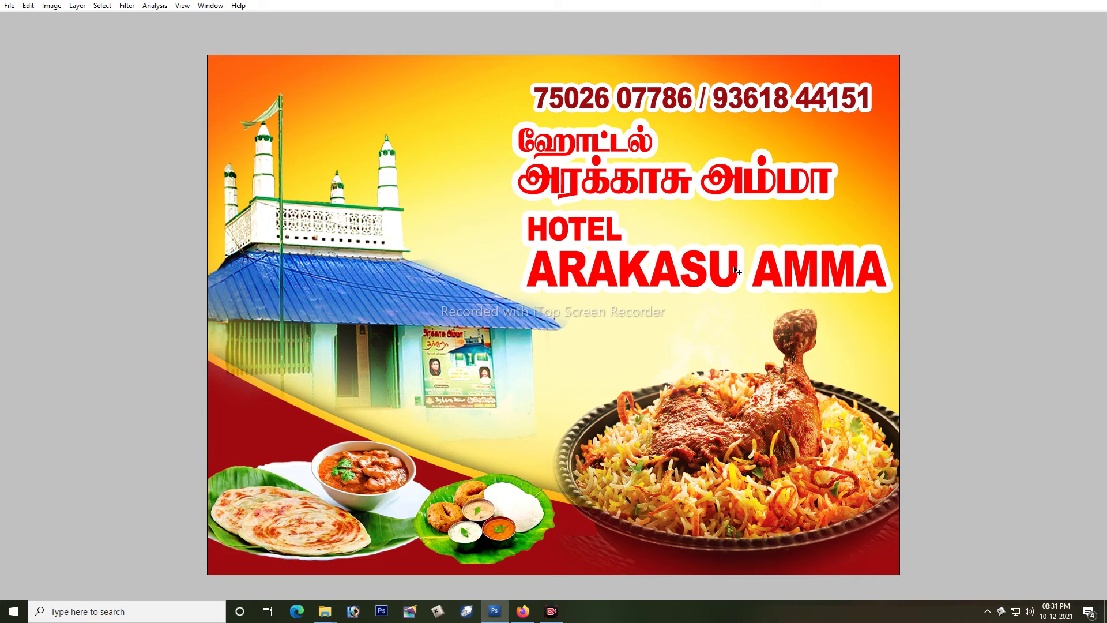
left_click_drag(657, 258, 659, 270)
left_click_drag(620, 182, 624, 192)
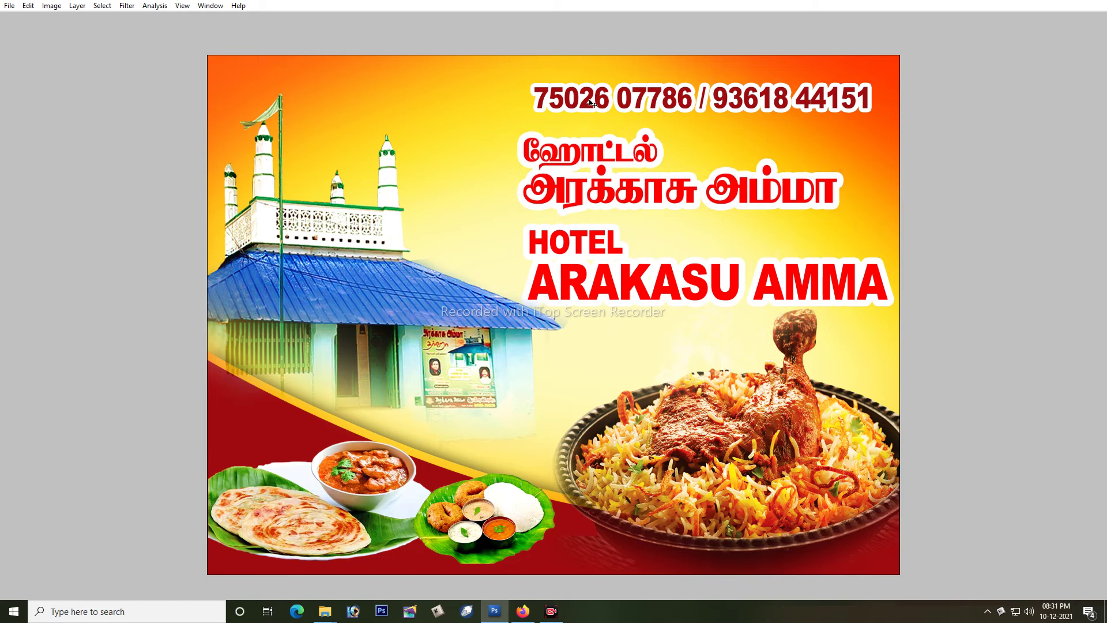
Select the phone number line and stretch it slightly taller with Free Transform
left_click(590, 103)
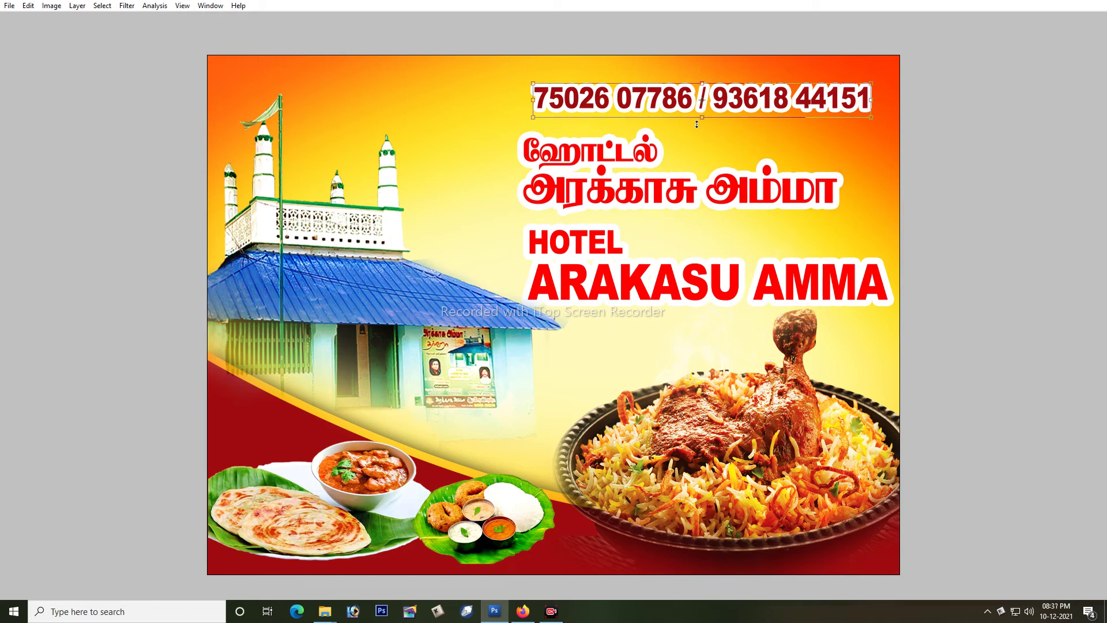
left_click_drag(696, 124, 697, 135)
key("Return")
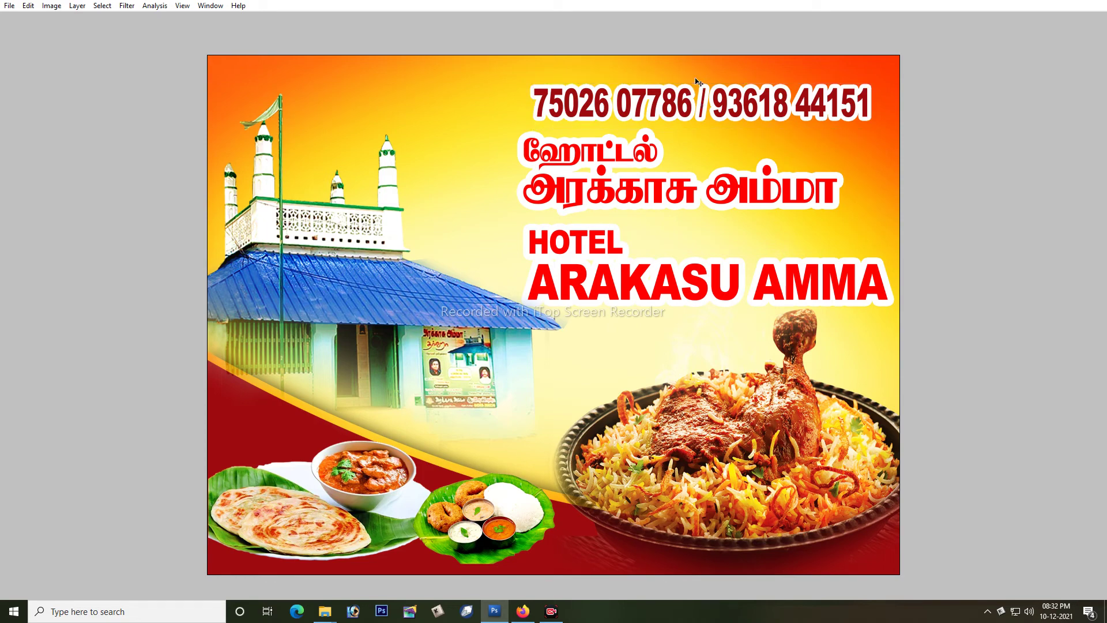
Switch to the file browser and open the dark red "3x2 ___ Shop THendral" banner in Photoshop
key("alt+Tab")
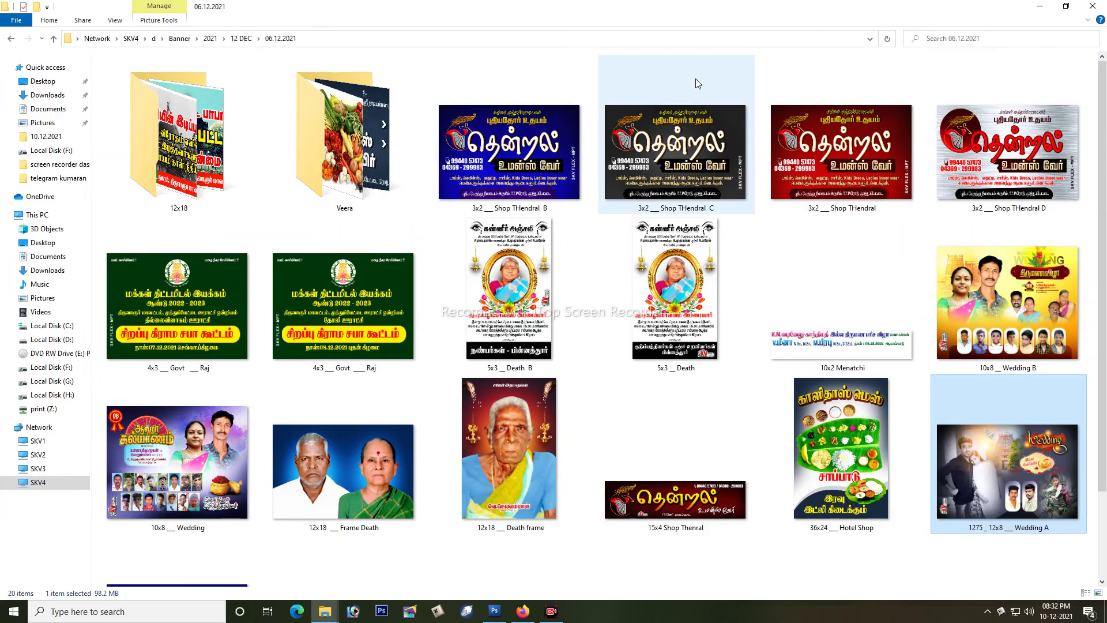
left_click(824, 444)
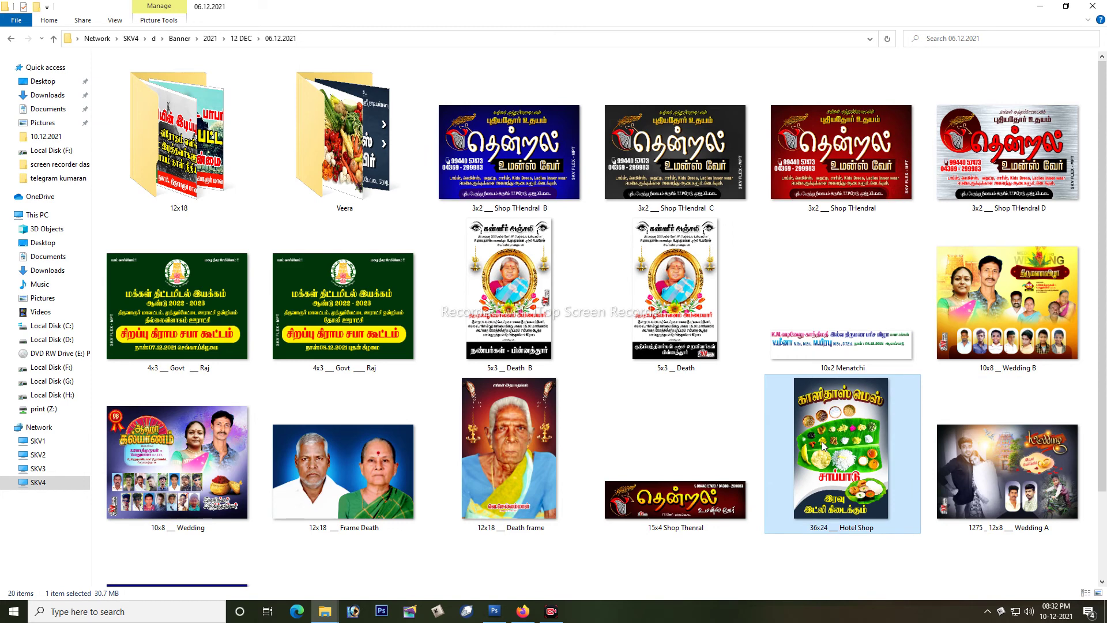
scroll(813, 452, "down", 2)
scroll(747, 321, "up", 2)
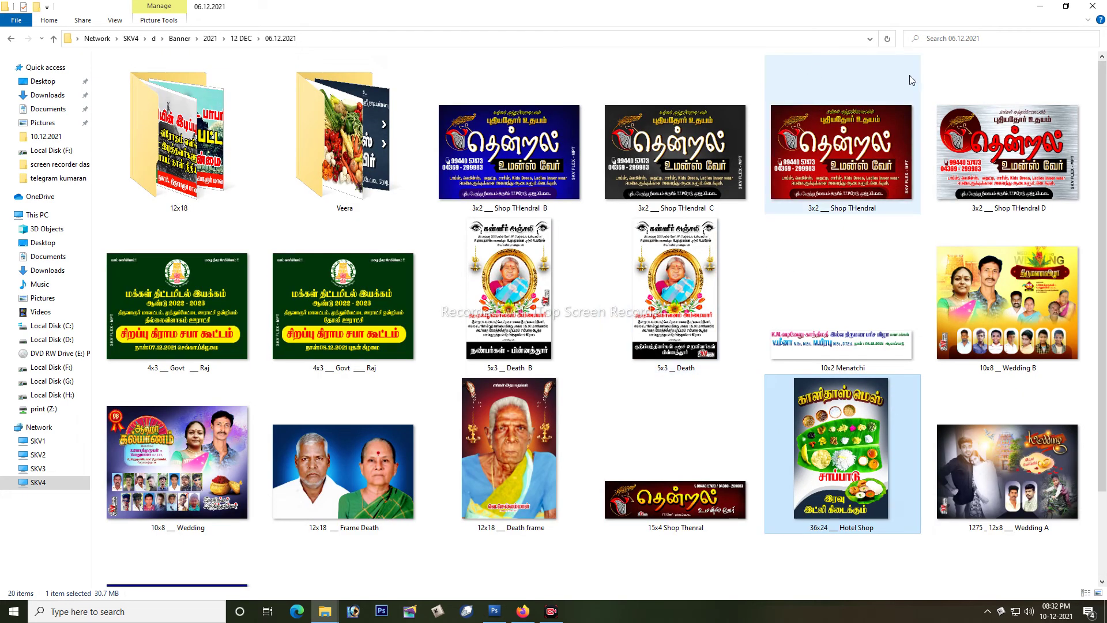
left_click(831, 138)
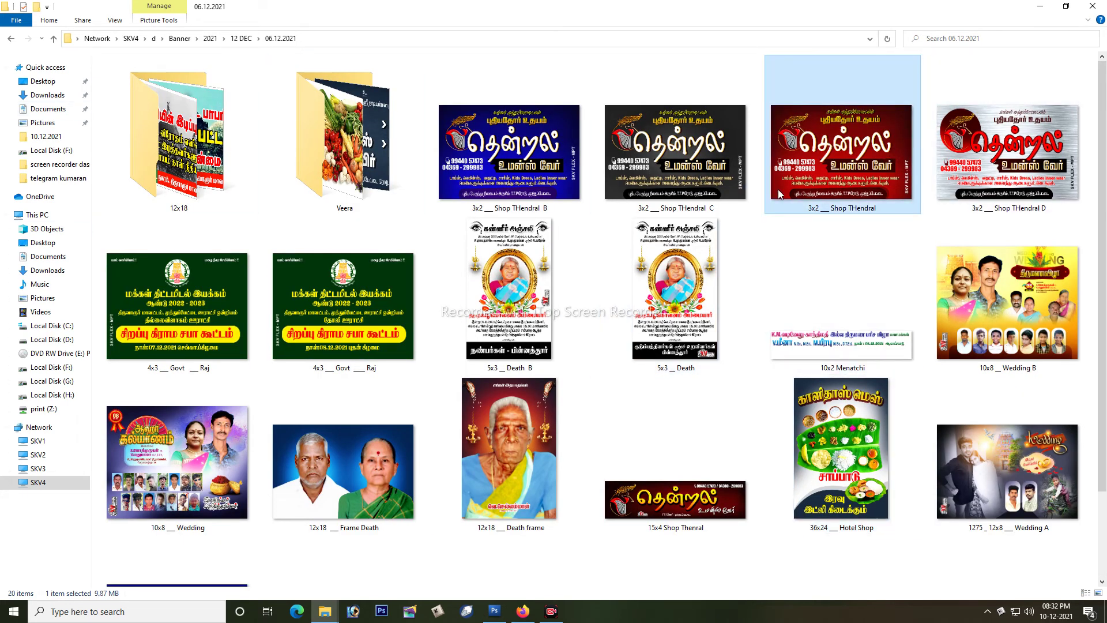
left_click_drag(811, 164, 549, 399)
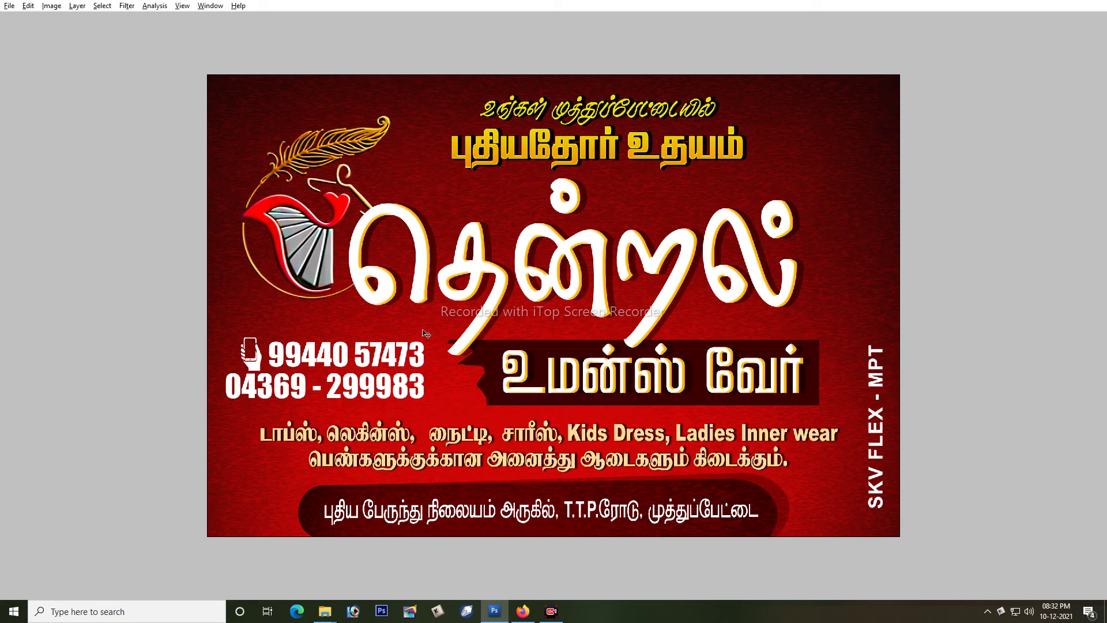
Cut the hand-holding-phone icon out of the Thendral banner and bring it into the hotel banner
left_click_drag(253, 365, 253, 353)
right_click(252, 350)
left_click(259, 357)
key("ctrl+a")
key("ctrl+x")
key("ctrl+Tab")
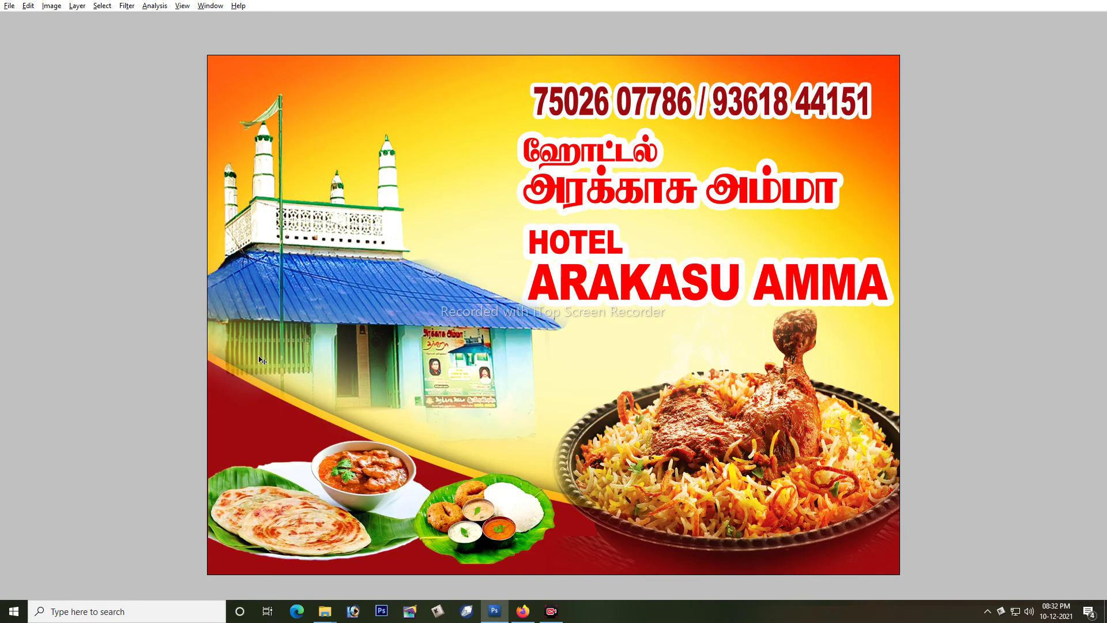
Enlarge the pasted phone icon with Free Transform
key("ctrl+plus")
key("ctrl+plus")
key("ctrl+plus")
key("ctrl+plus")
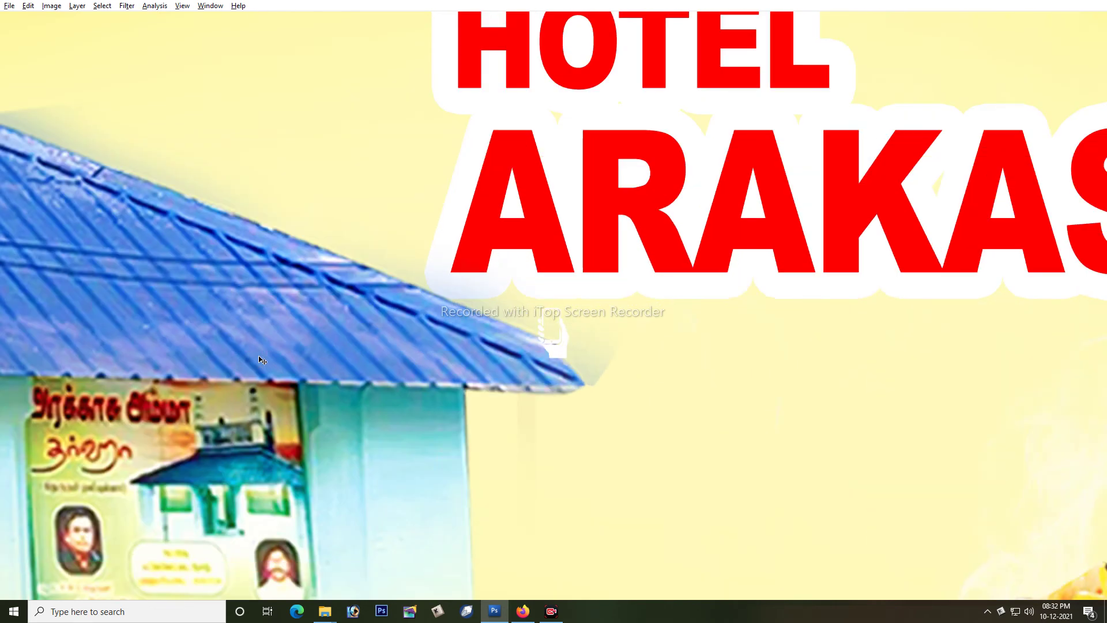
key("ctrl+t")
left_click_drag(566, 307, 596, 295)
key("Tab")
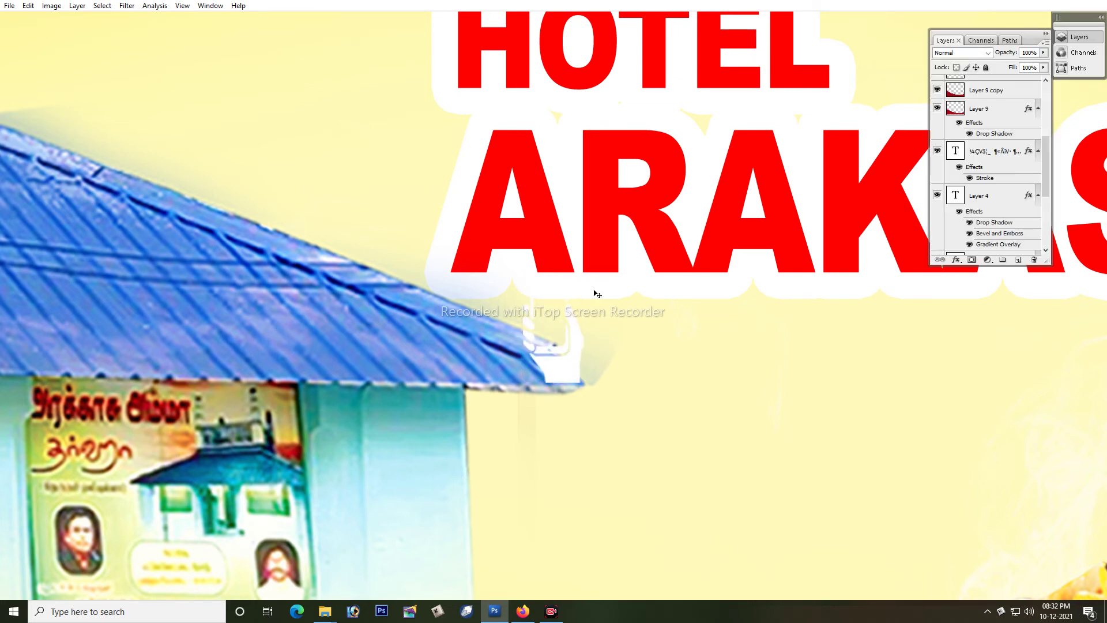
Select the phone icon's layer, load its outline as a selection and fill it with the dark red foreground colour
right_click(554, 373)
left_click(571, 376)
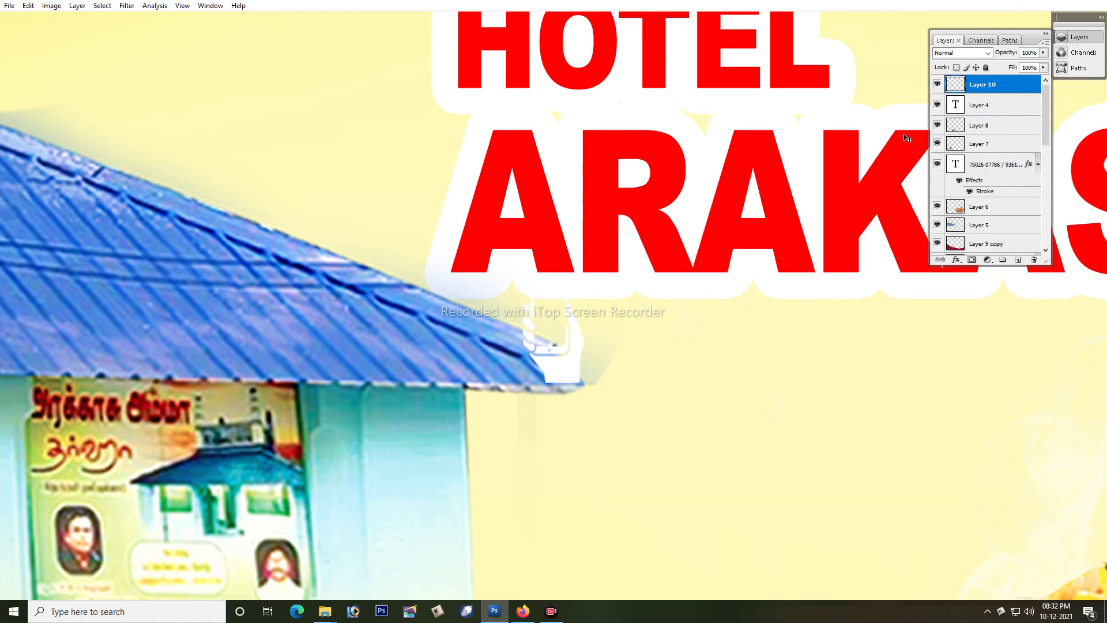
left_click(948, 88, "ctrl")
key("alt+BackSpace")
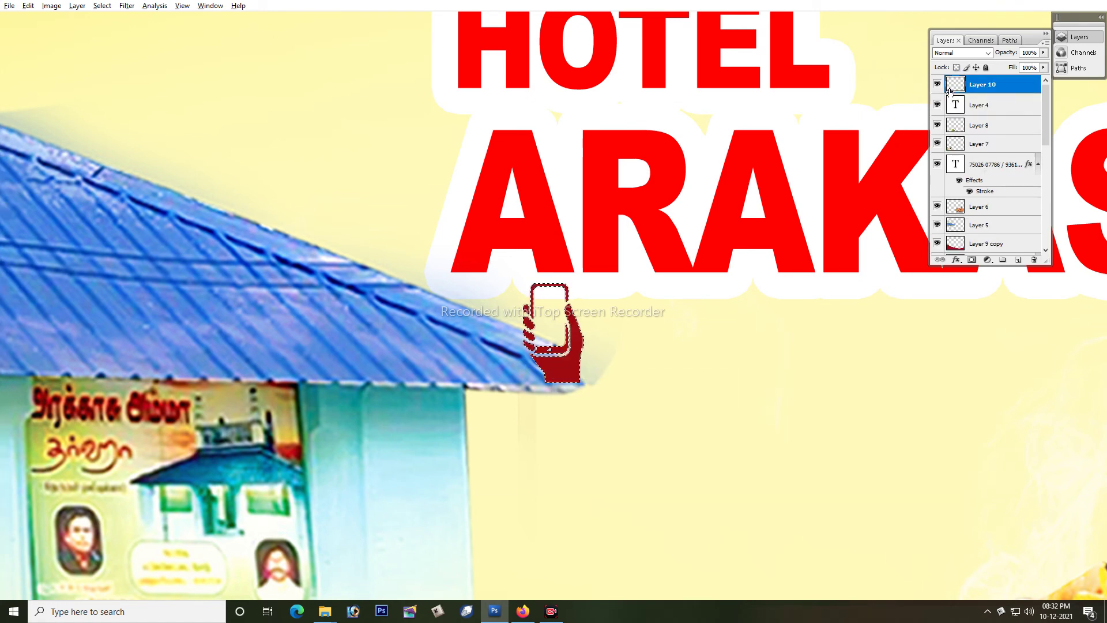
Place the phone icon just before the phone number line and enlarge it slightly to match the digits' height
key("ctrl+minus")
key("ctrl+minus")
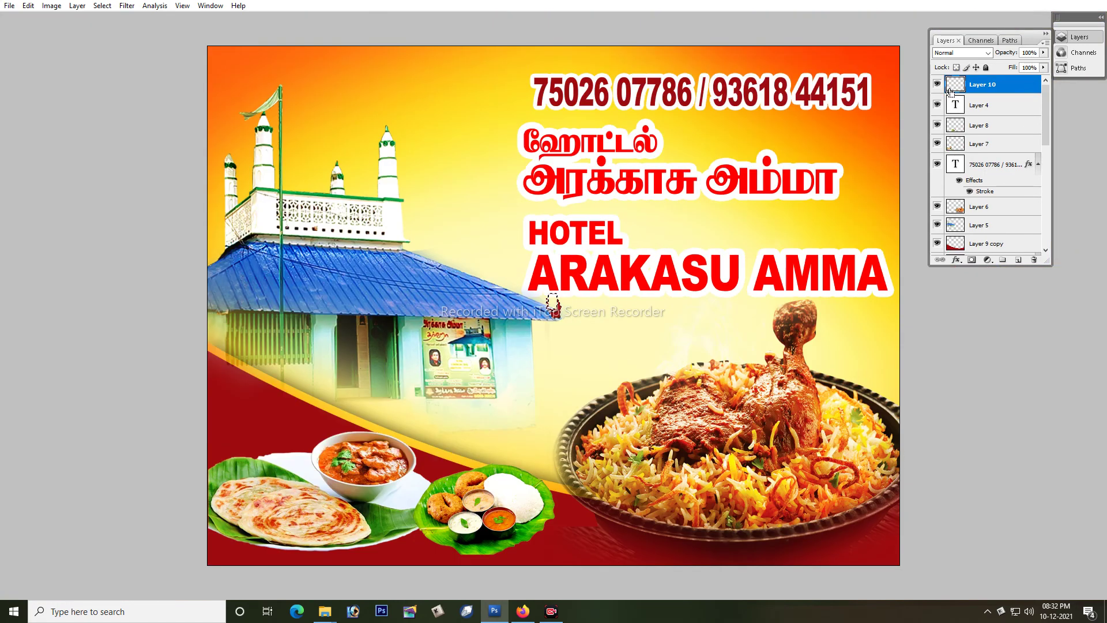
left_click_drag(554, 314, 518, 99)
key("ctrl+plus")
key("ctrl+plus")
key("Tab")
key("Tab")
key("f")
scroll(519, 100, "up", 6)
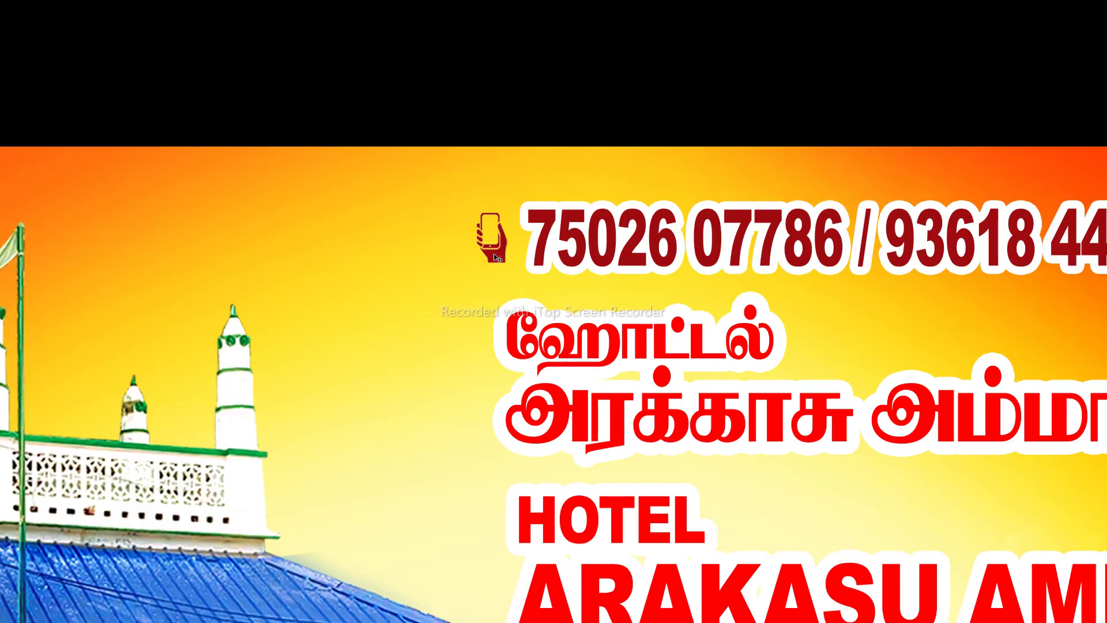
key("ctrl+t")
left_click_drag(474, 212, 468, 211)
key("Return")
Copy the phone number line's white stroke layer style and paste it onto the phone icon
right_click(624, 254)
left_click(656, 261)
key("alt+l")
key("y")
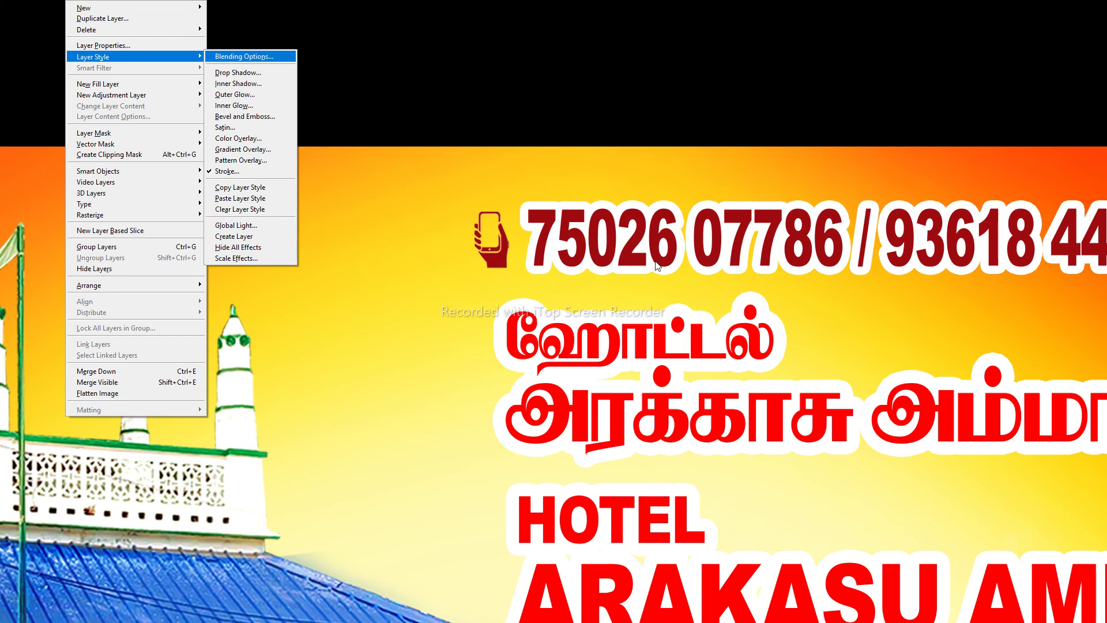
key("Escape")
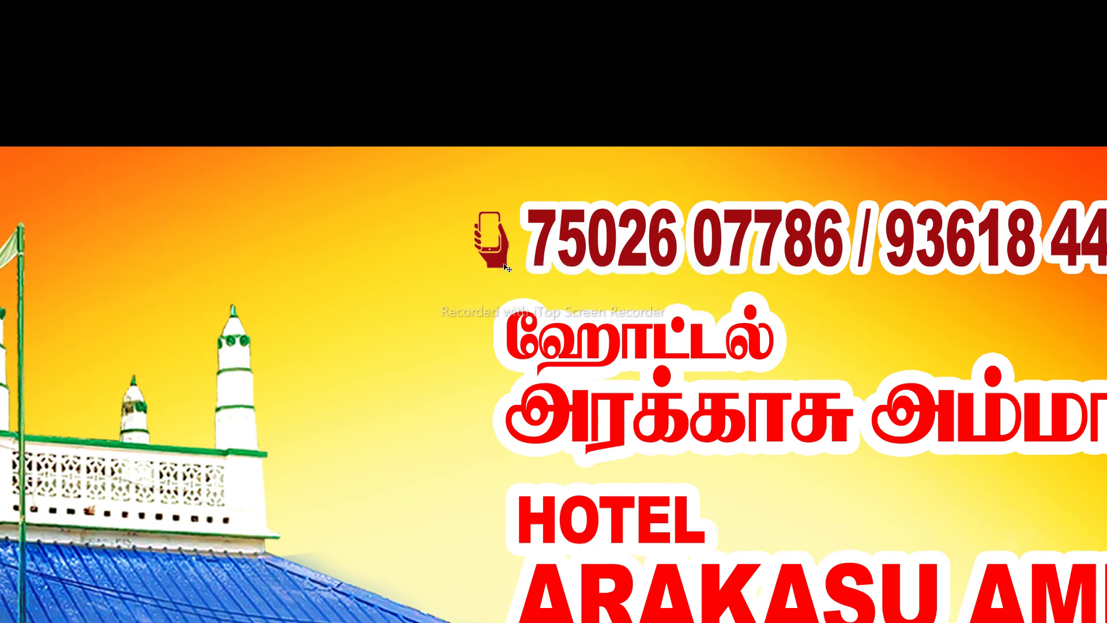
key("alt+l")
key("y")
key("p")
key("ctrl+minus")
key("ctrl+minus")
key("ctrl+minus")
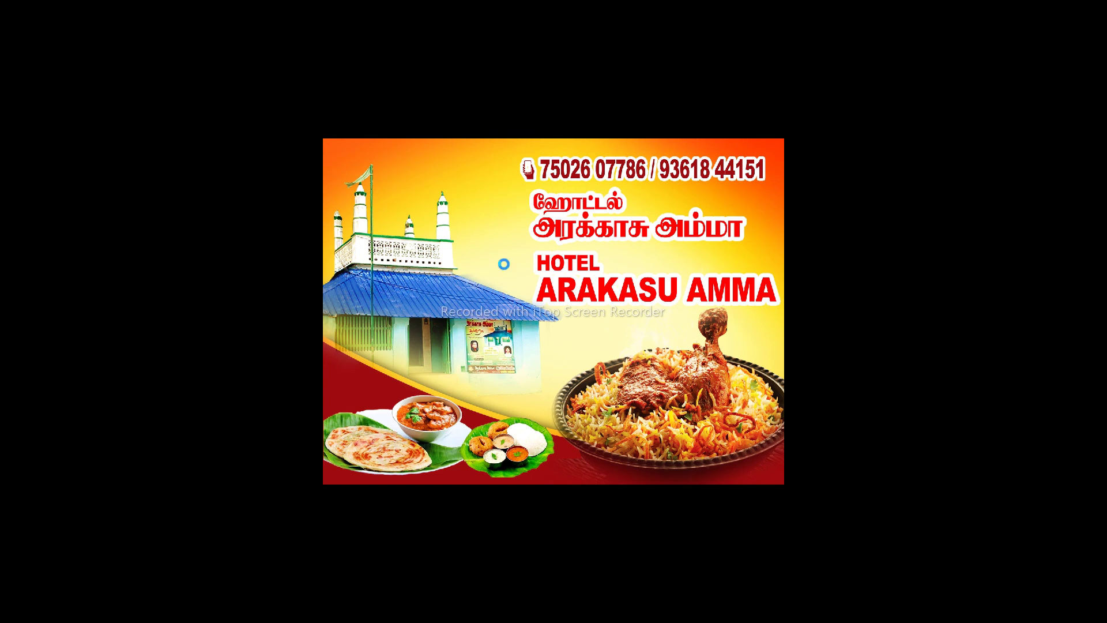
Select the Background layer and apply the Texturizer filter with Canvas texture, 100% scaling, relief 4 and light from Top
right_click(405, 158)
left_click(416, 164)
right_click(340, 156)
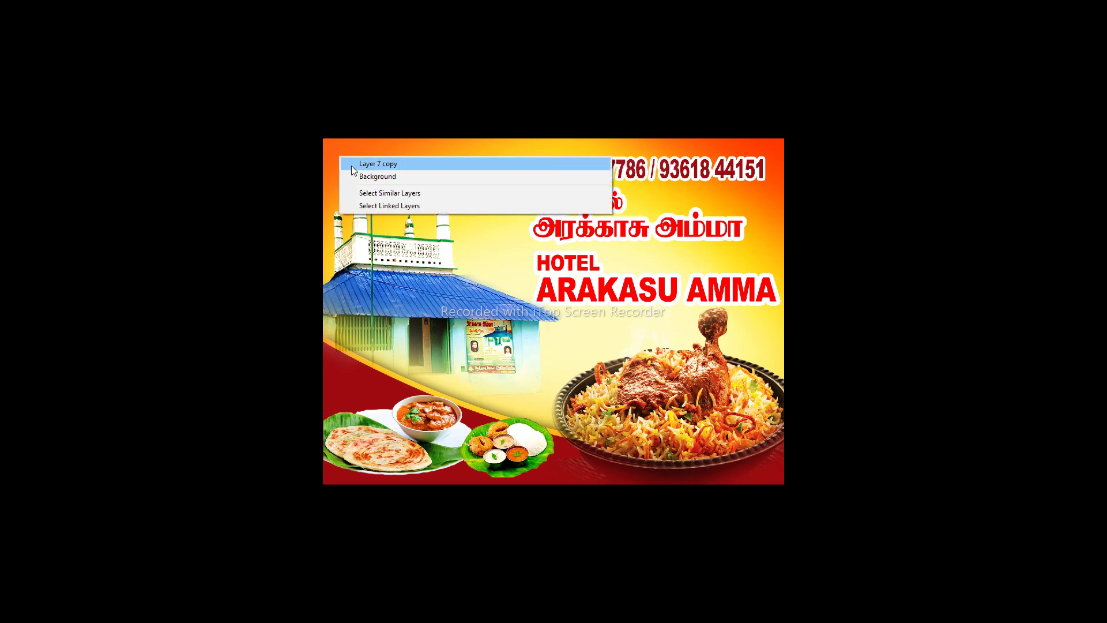
left_click(358, 167)
right_click(347, 160)
left_click(363, 178)
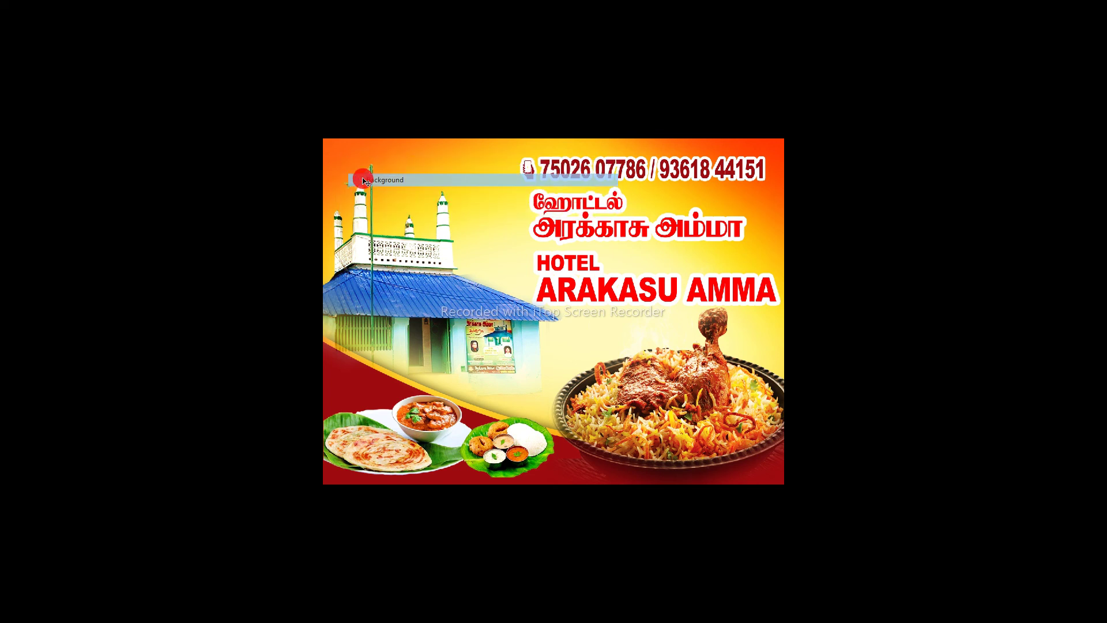
key("alt+t")
mouse_move(210, 113)
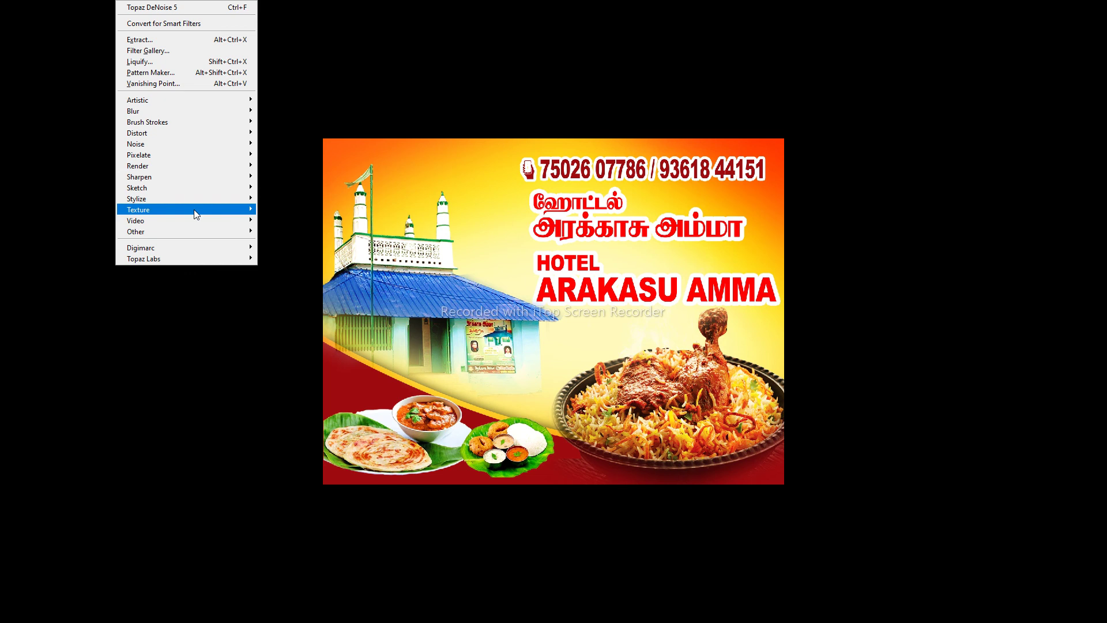
mouse_move(198, 210)
left_click(283, 264)
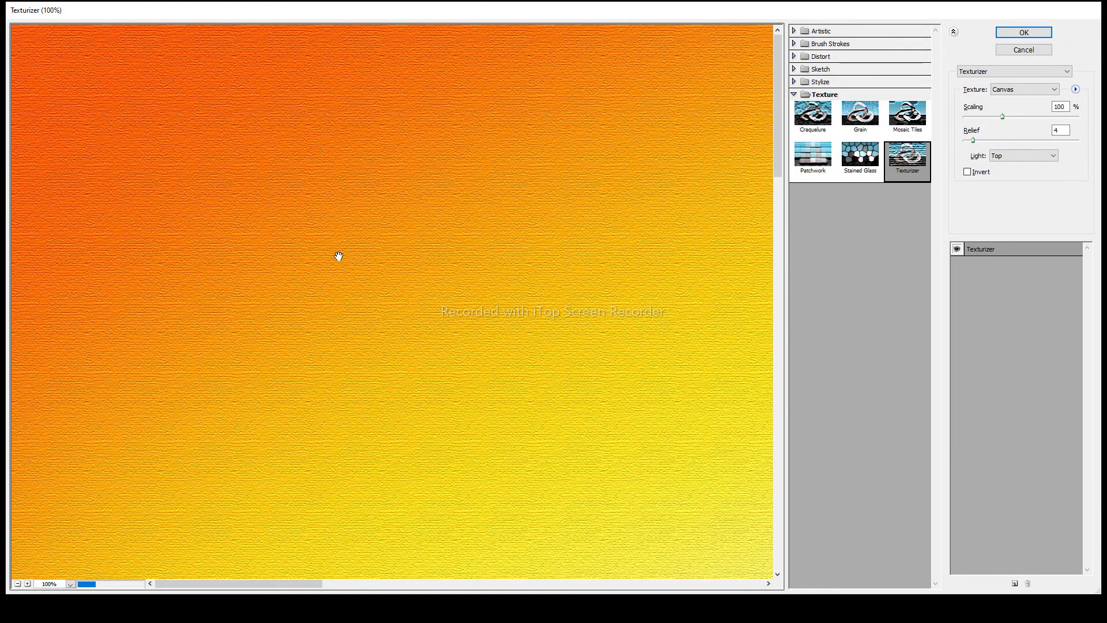
left_click(1009, 33)
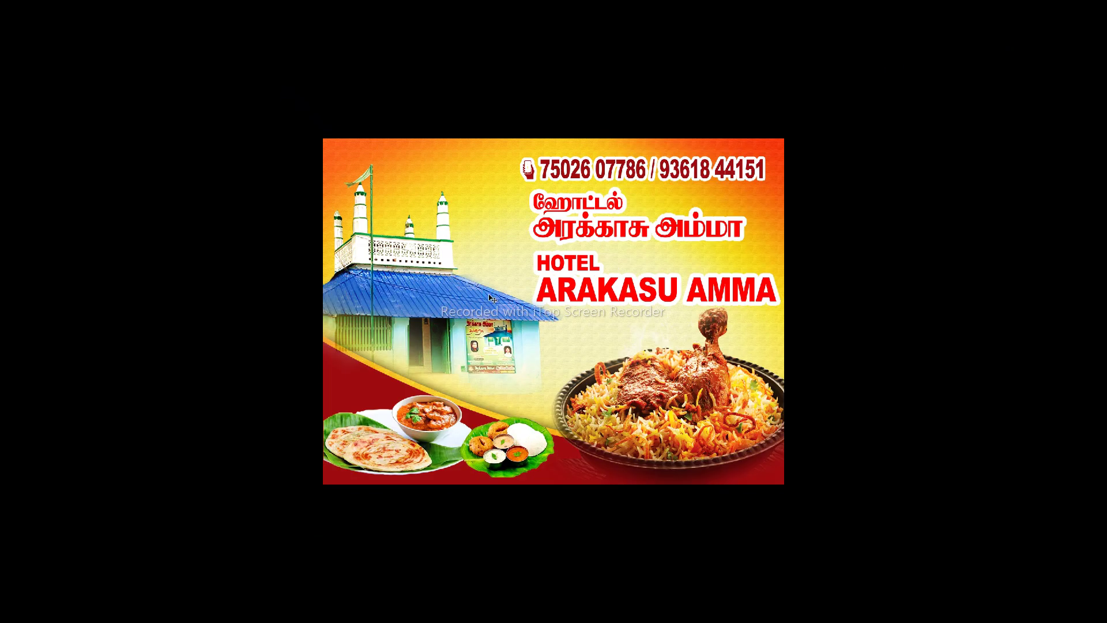
Open the logo file from Local Disk (F:), cut out the SKV logo and close the file without saving
key("ctrl+o")
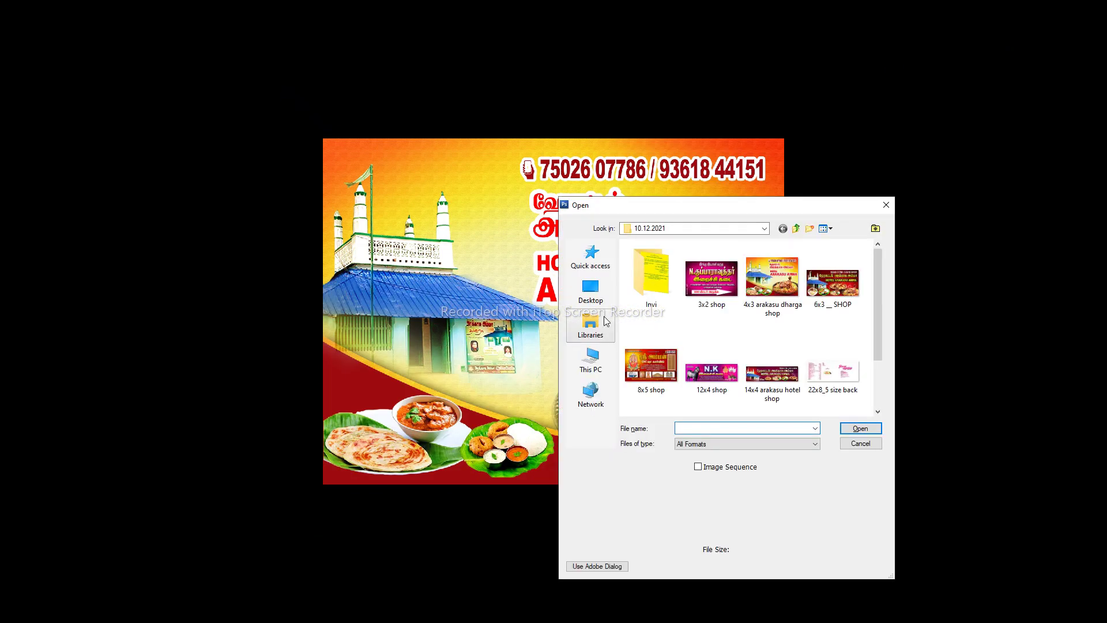
left_click(591, 361)
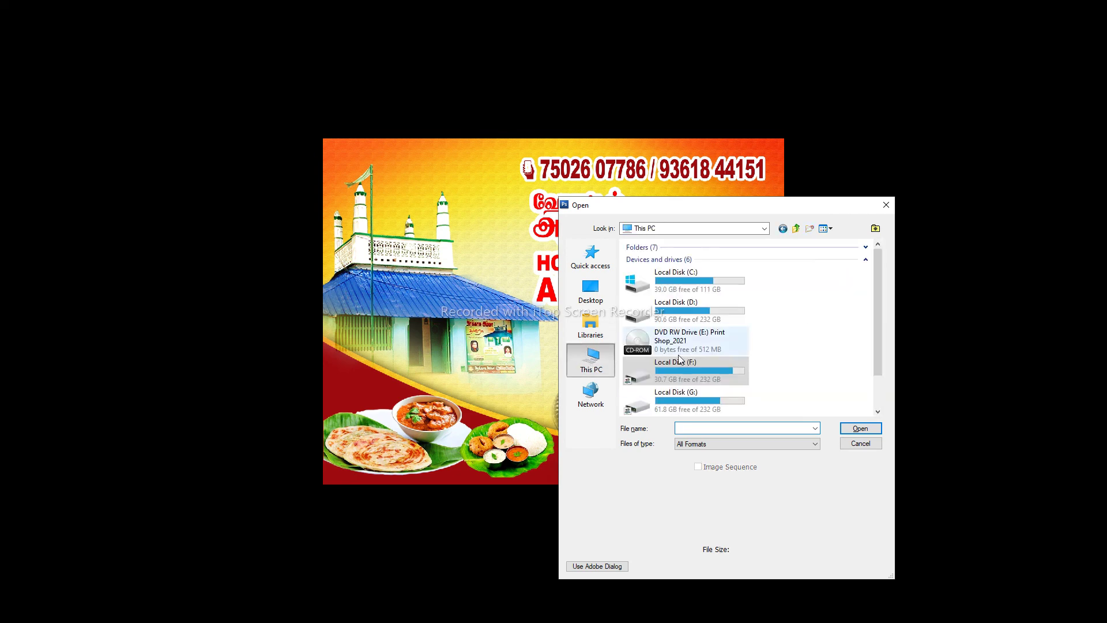
double_click(683, 369)
left_click(828, 286)
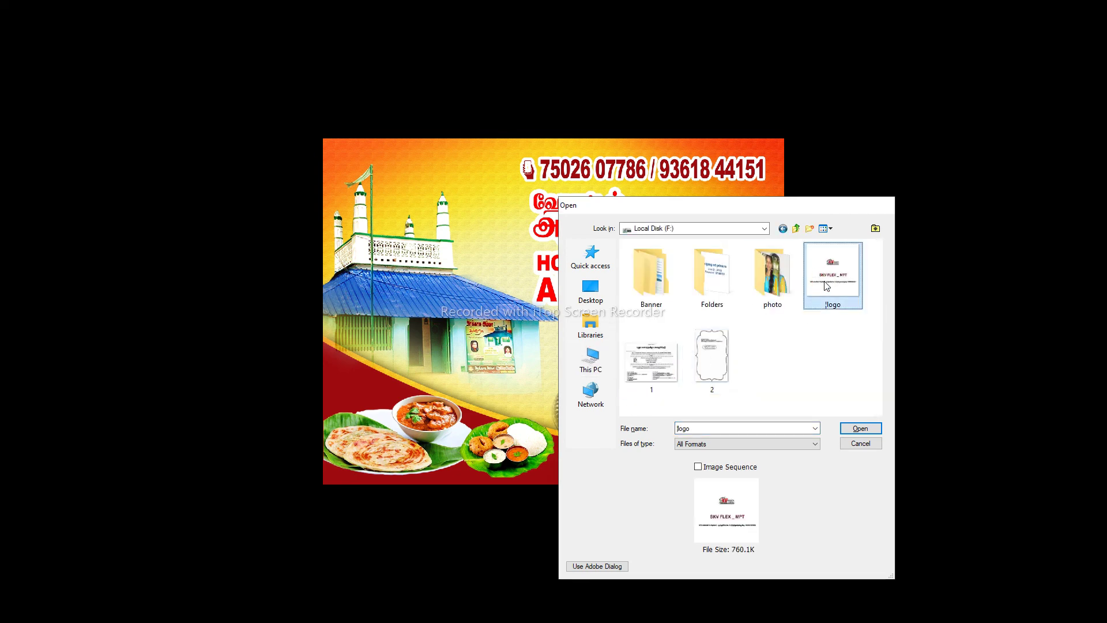
double_click(825, 283)
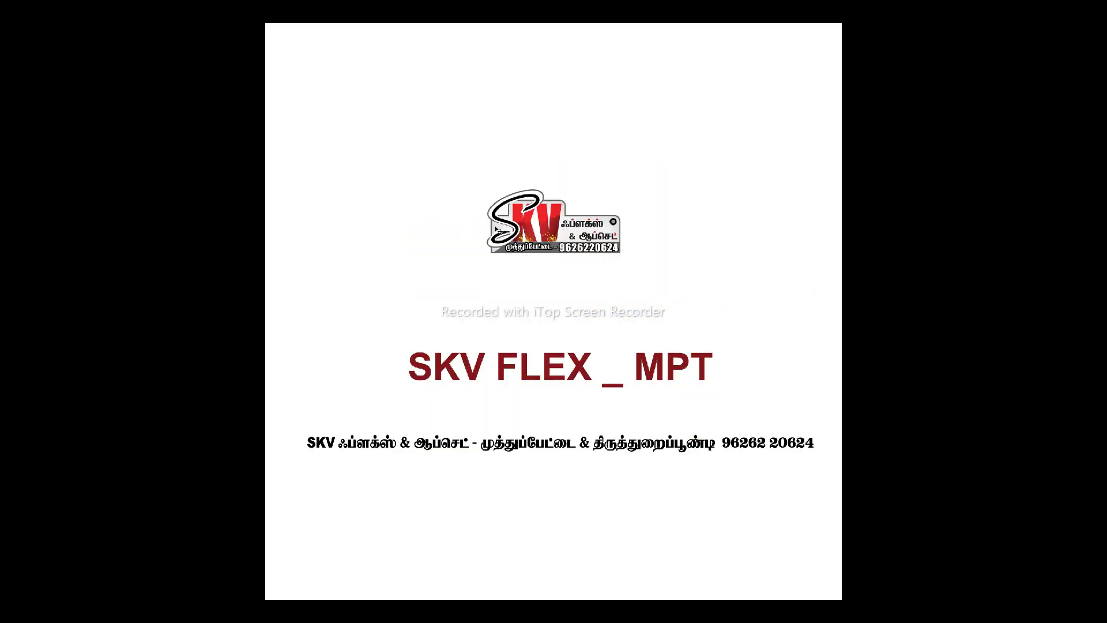
left_click_drag(495, 226, 461, 231)
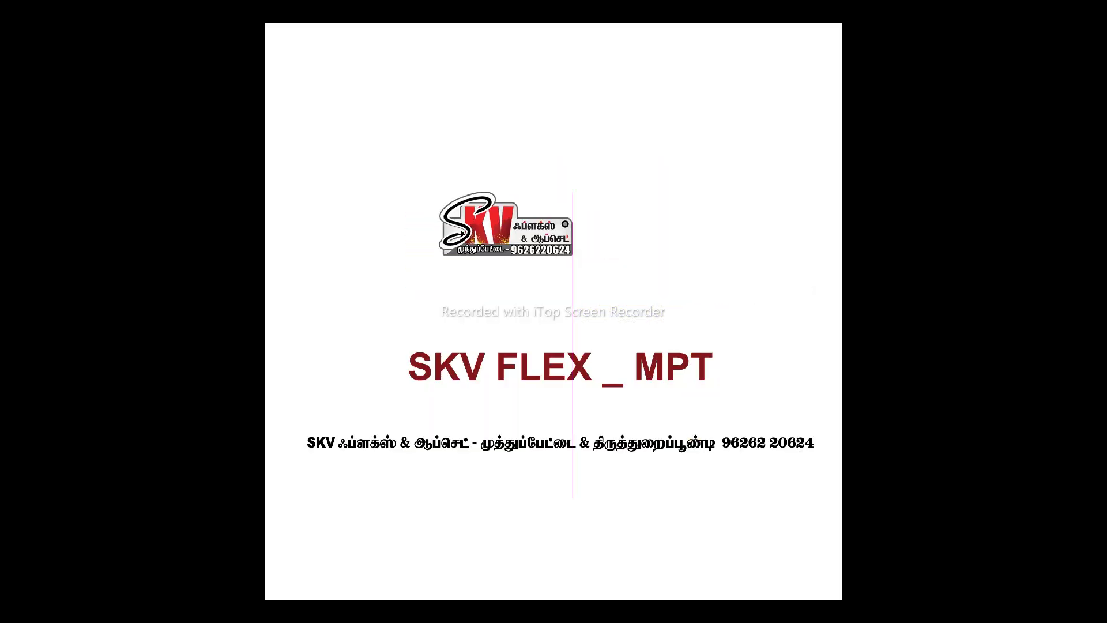
key("ctrl+x")
key("ctrl+w")
key("n")
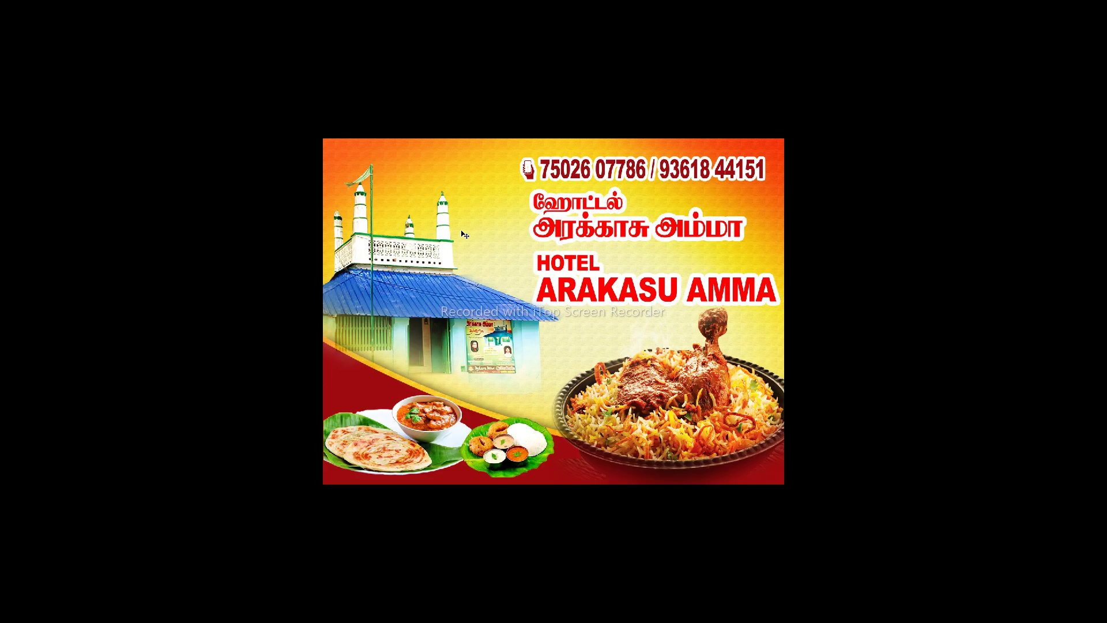
Paste the SKV logo, shrink it and place it on the red base between the small leaf plate and the biryani
key("ctrl+v")
left_click_drag(558, 315, 578, 474)
left_click_drag(590, 462, 595, 463)
key("Return")
key("Up")
key("Up")
key("Up")
key("Up")
key("Up")
key("Up")
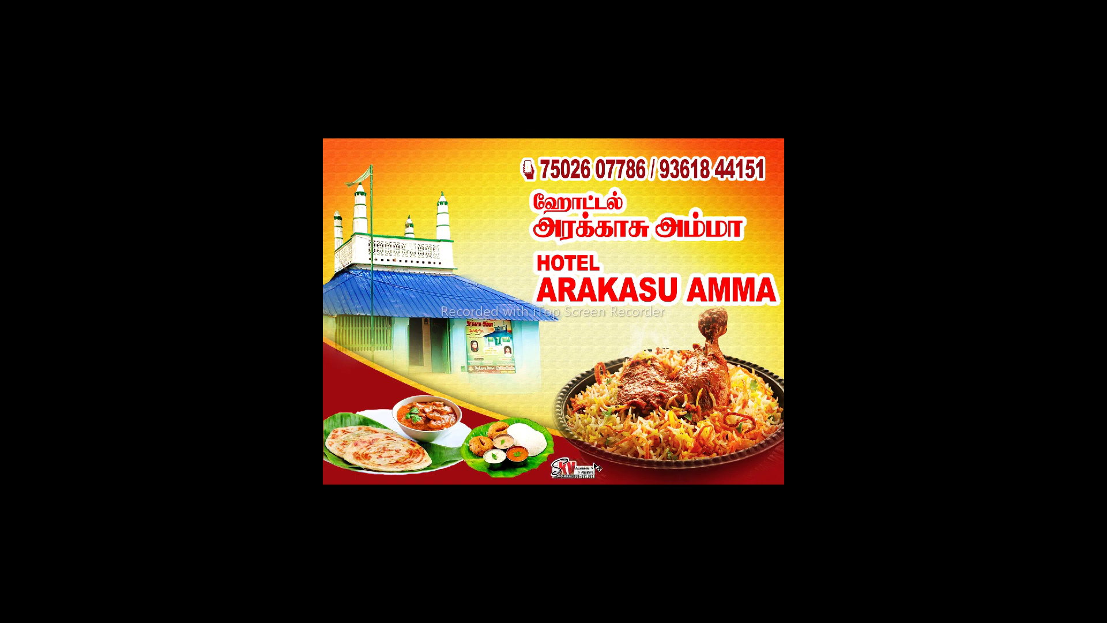